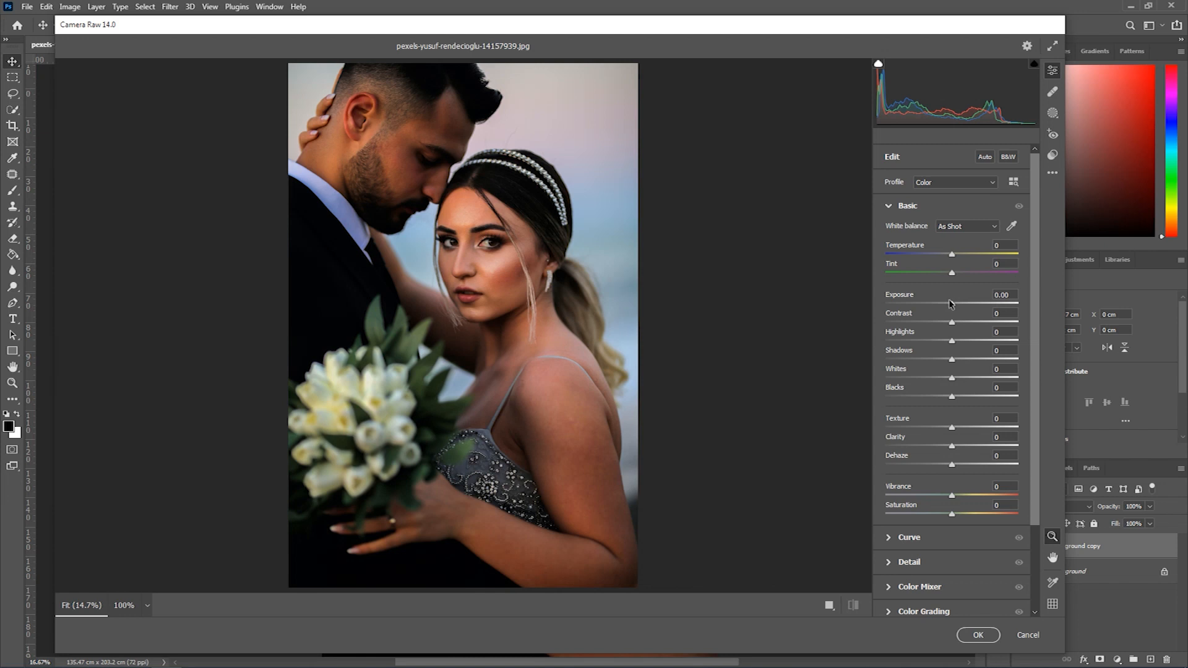
# - Brighten the photo with the basic adjustments: Exposure +0.35, Blacks +100 and Shadows +5
pyautogui.moveTo(952, 396); pyautogui.dragTo(1018, 396)
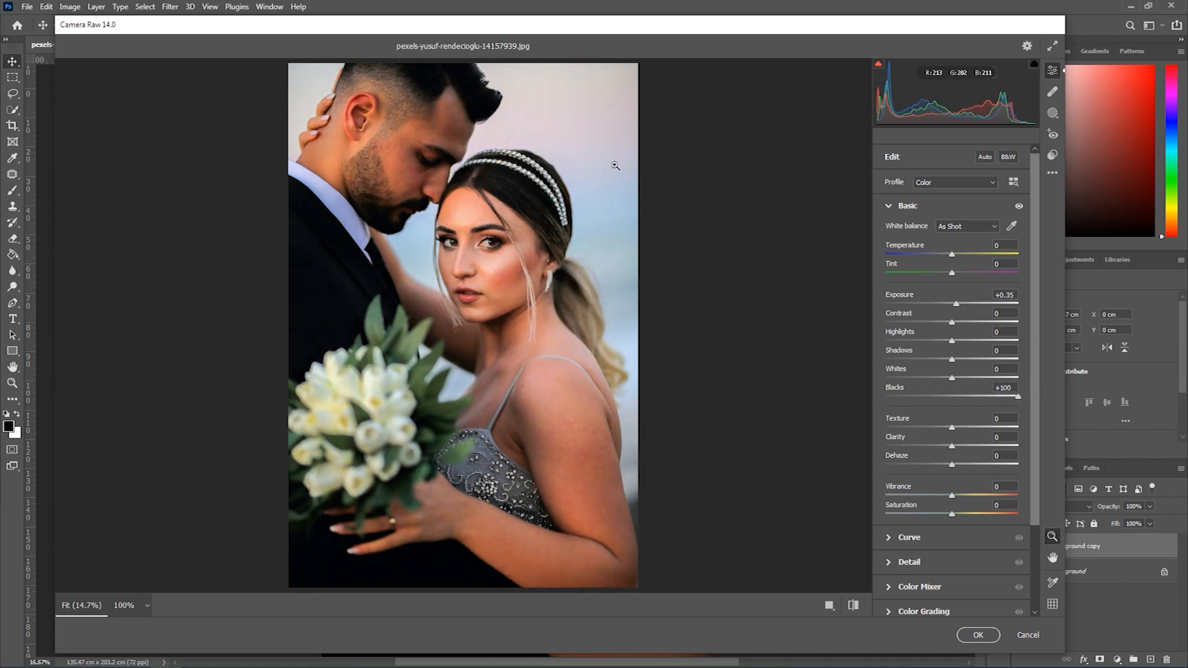
pyautogui.moveTo(951, 358); pyautogui.dragTo(957, 353)
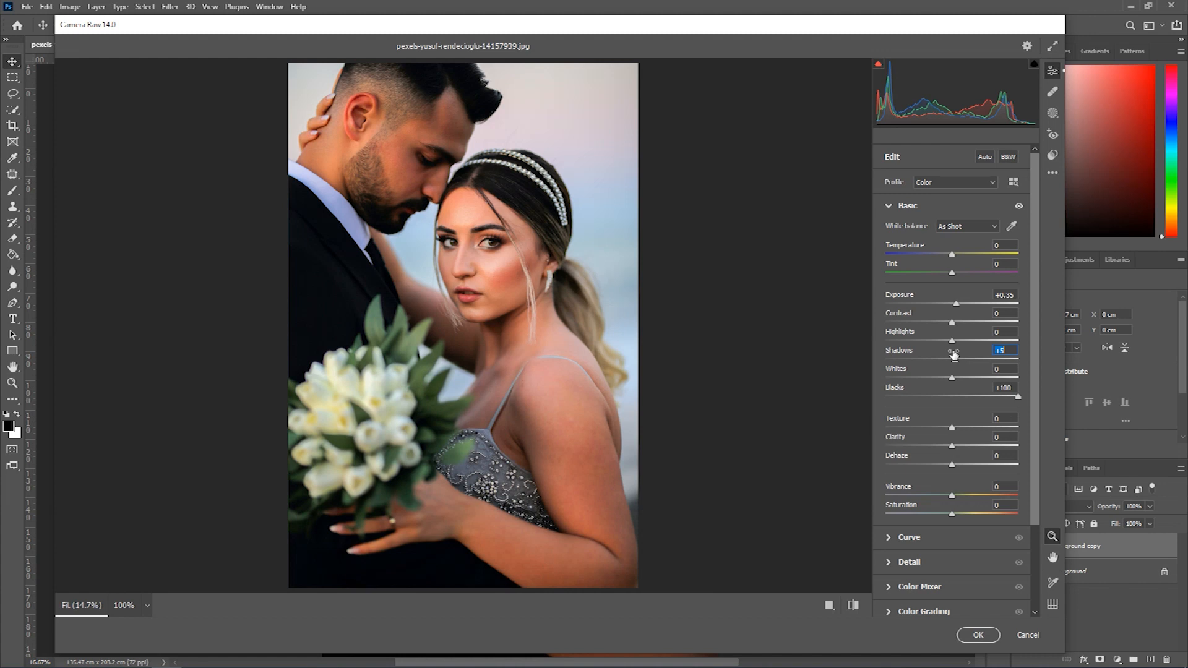
pyautogui.click(889, 207)
# - Lift the parametric tone curve by setting Lights to +7 and Darks to +15
pyautogui.click(887, 231)
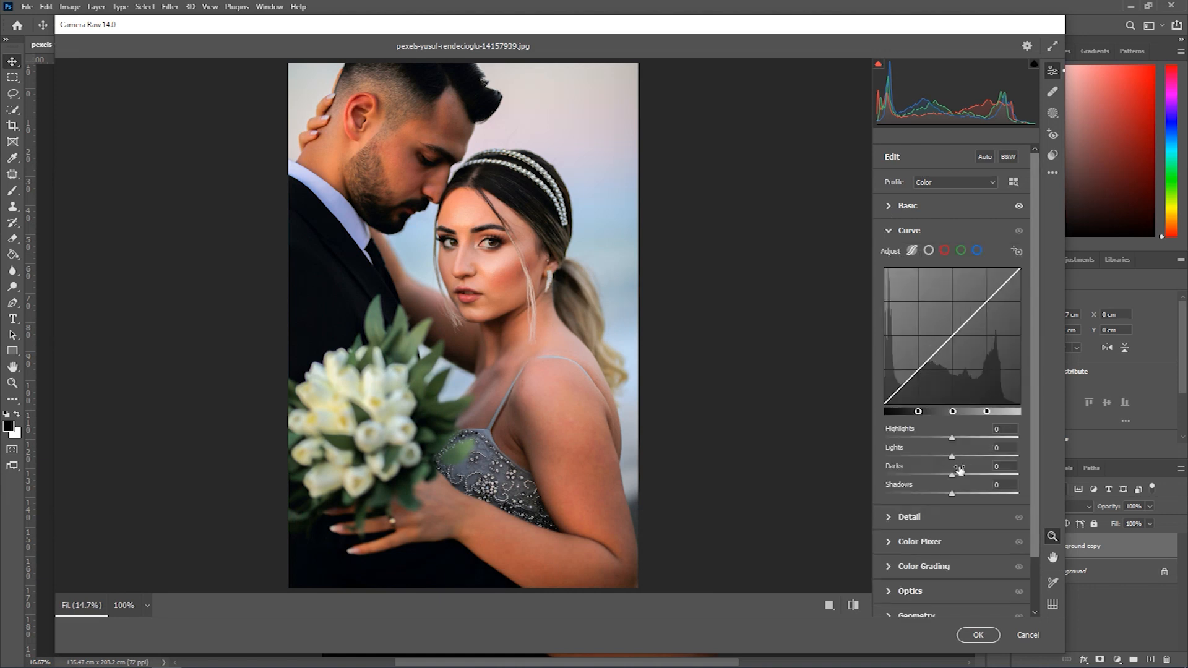
pyautogui.moveTo(952, 477); pyautogui.dragTo(950, 435)
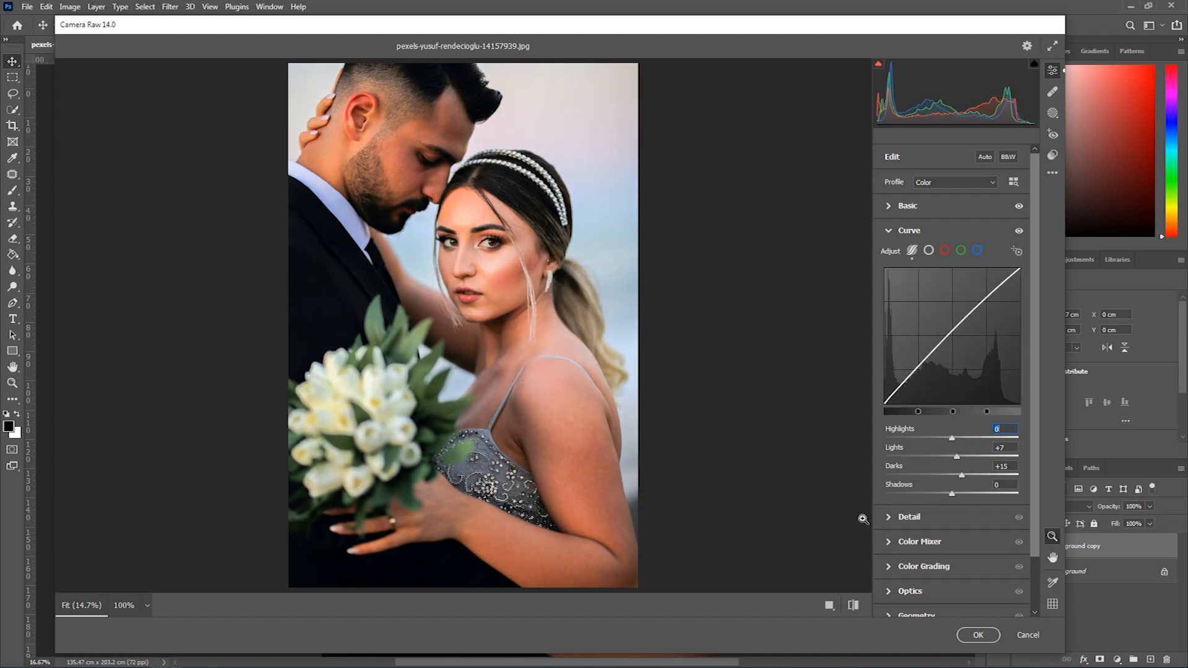
pyautogui.click(888, 234)
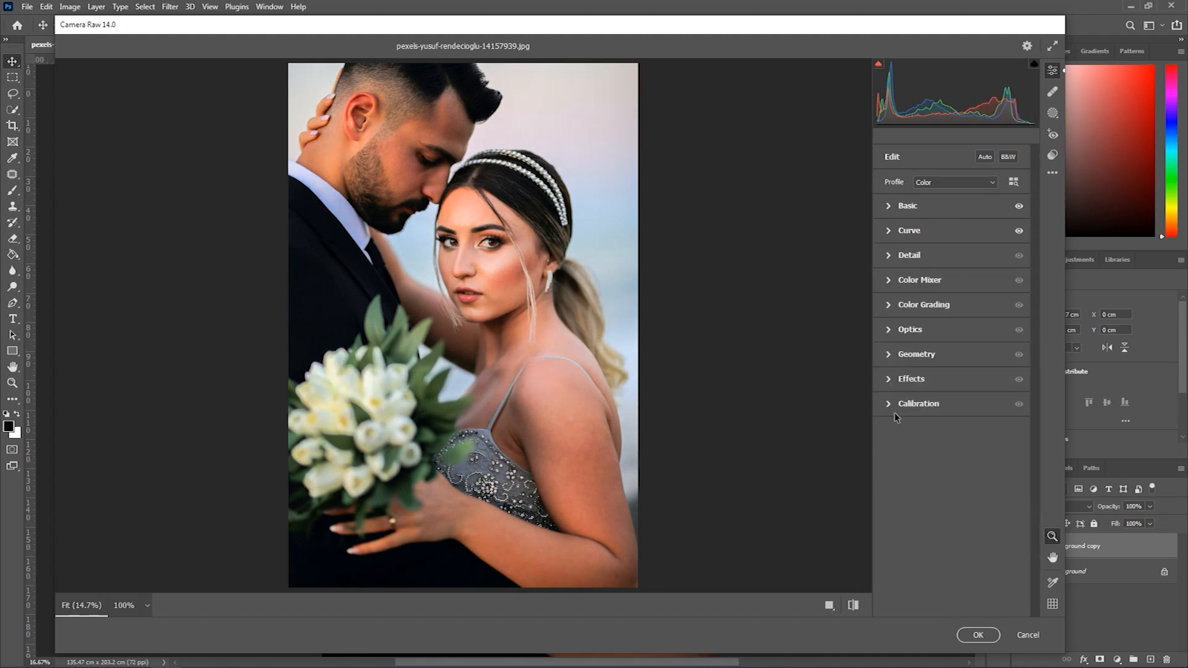
# - Set the HSL saturation in the Color Mixer to Oranges +6, Greens +89, Blues +73 and Magentas +68
pyautogui.click(888, 282)
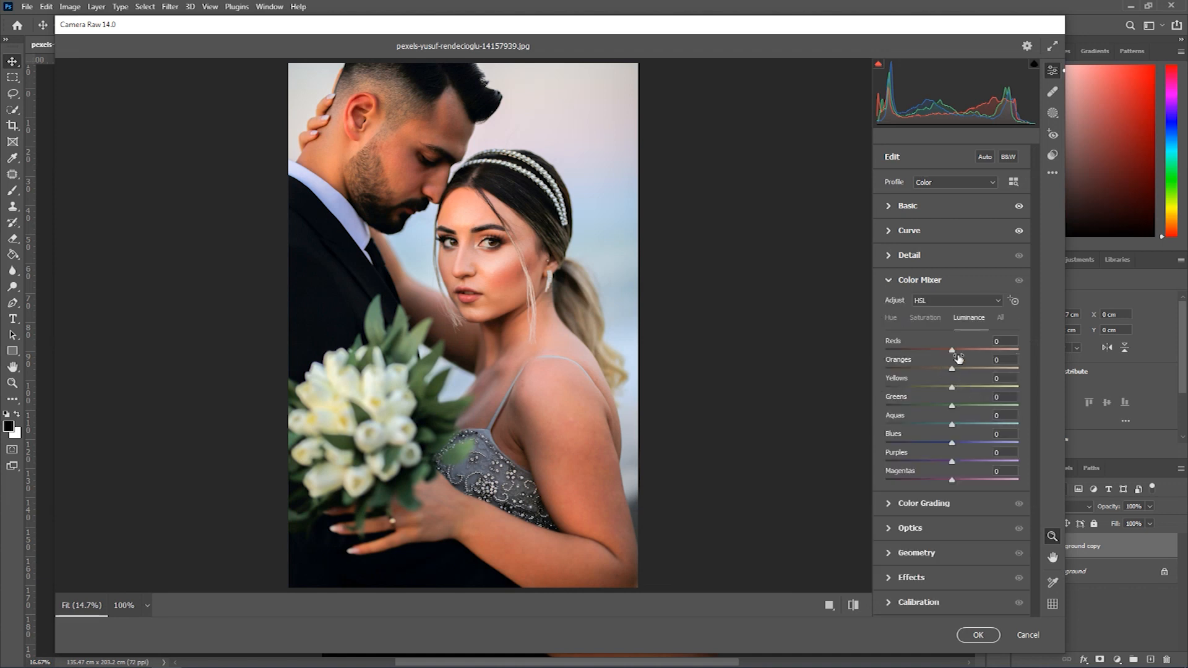
pyautogui.click(926, 318)
pyautogui.moveTo(951, 368); pyautogui.dragTo(951, 367)
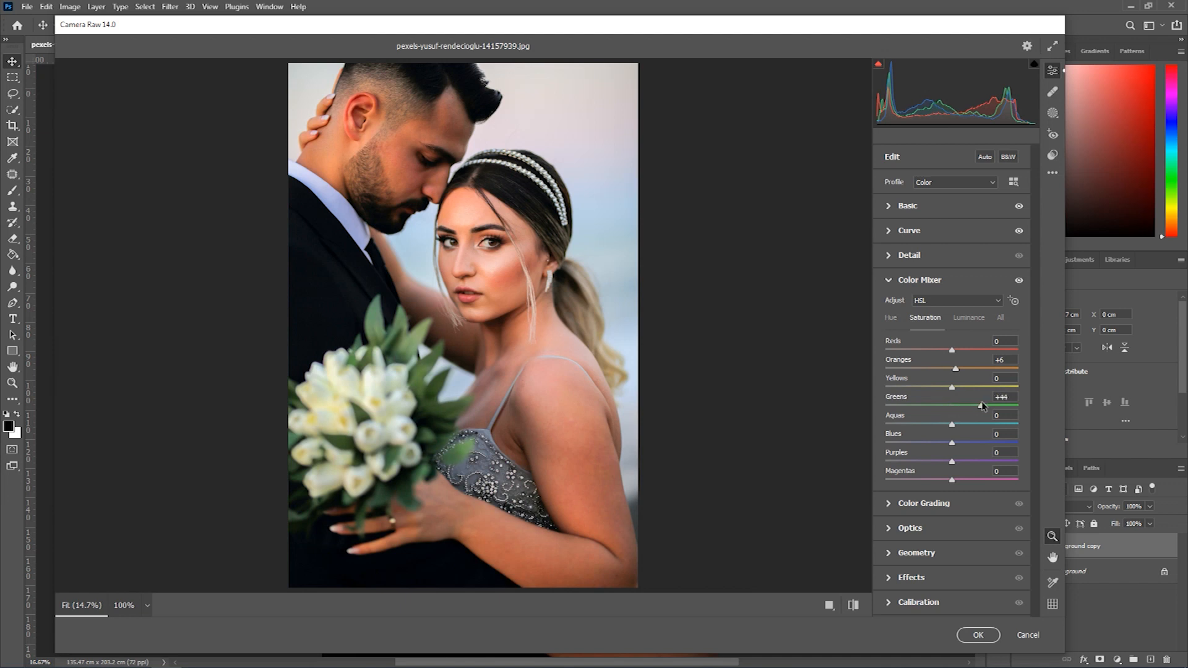
pyautogui.moveTo(1004, 405); pyautogui.dragTo(1010, 405)
pyautogui.moveTo(952, 443); pyautogui.dragTo(1012, 437)
pyautogui.moveTo(952, 479); pyautogui.dragTo(997, 468)
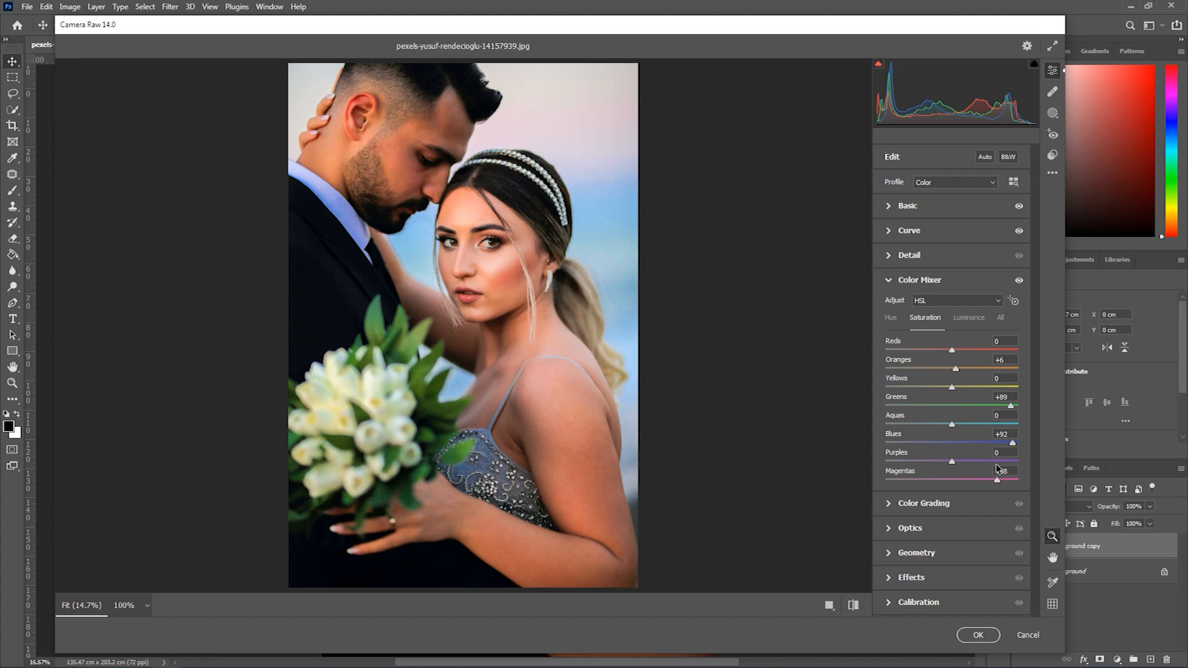
pyautogui.click(1002, 443)
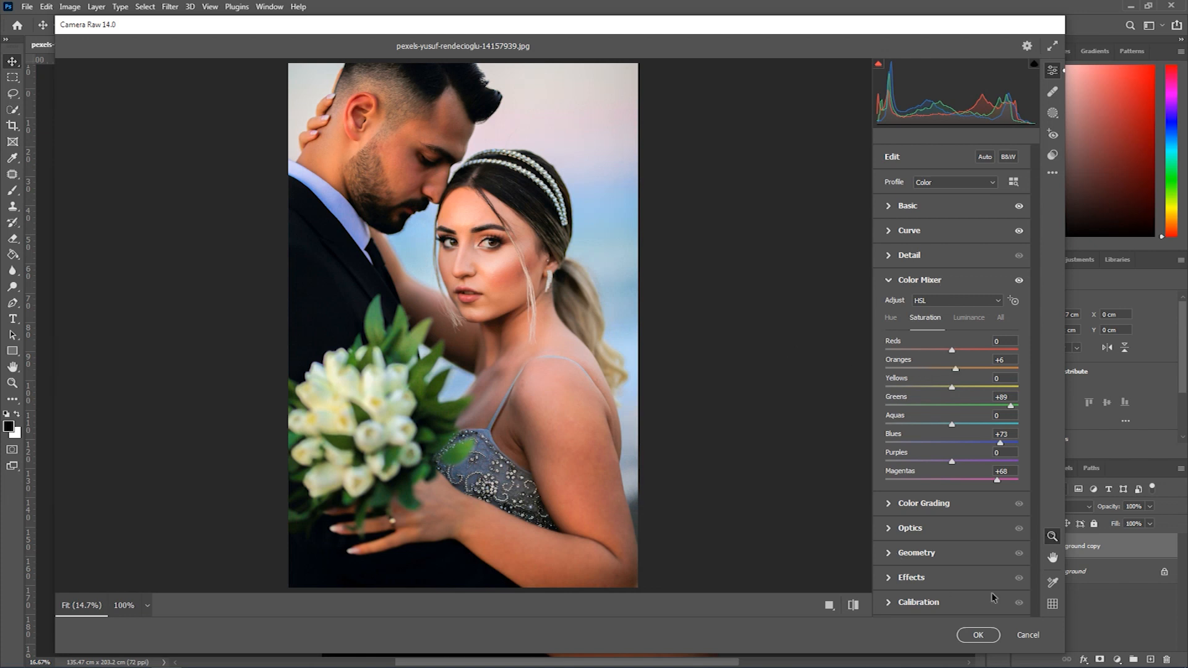
pyautogui.click(890, 281)
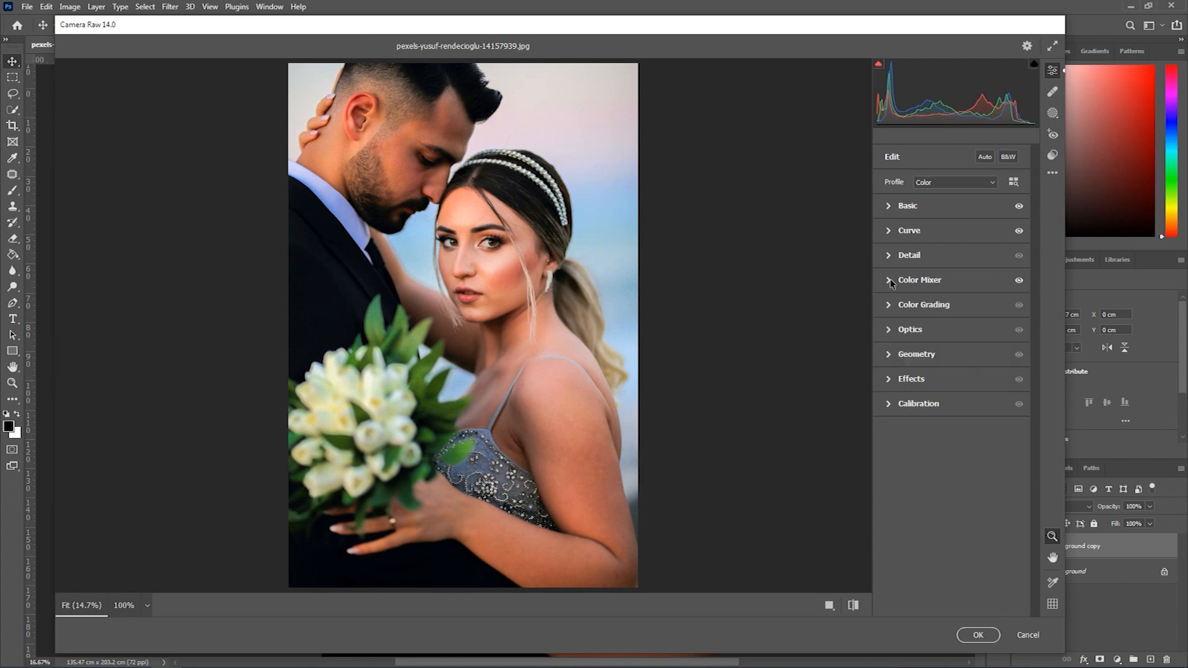
pyautogui.click(889, 380)
pyautogui.click(889, 380)
pyautogui.click(889, 355)
pyautogui.click(888, 355)
pyautogui.click(887, 330)
pyautogui.click(888, 331)
# - In Color Grading, slightly raise midtone and highlight luminance, lower shadow luminance to -16, and apply the Camera Raw edits
pyautogui.click(889, 305)
pyautogui.moveTo(951, 433)
pyautogui.mouseDown()
pyautogui.moveTo(938, 431)
pyautogui.moveTo(955, 431)
pyautogui.mouseUp()
pyautogui.moveTo(915, 534); pyautogui.dragTo(908, 534)
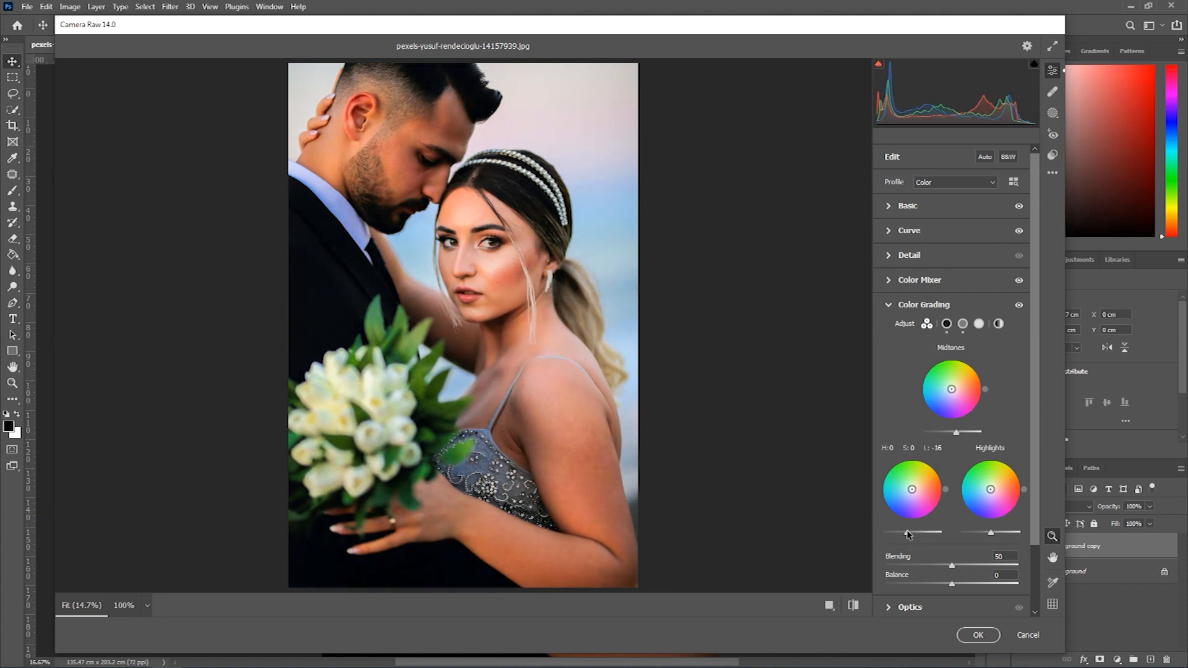
pyautogui.moveTo(990, 535); pyautogui.dragTo(997, 534)
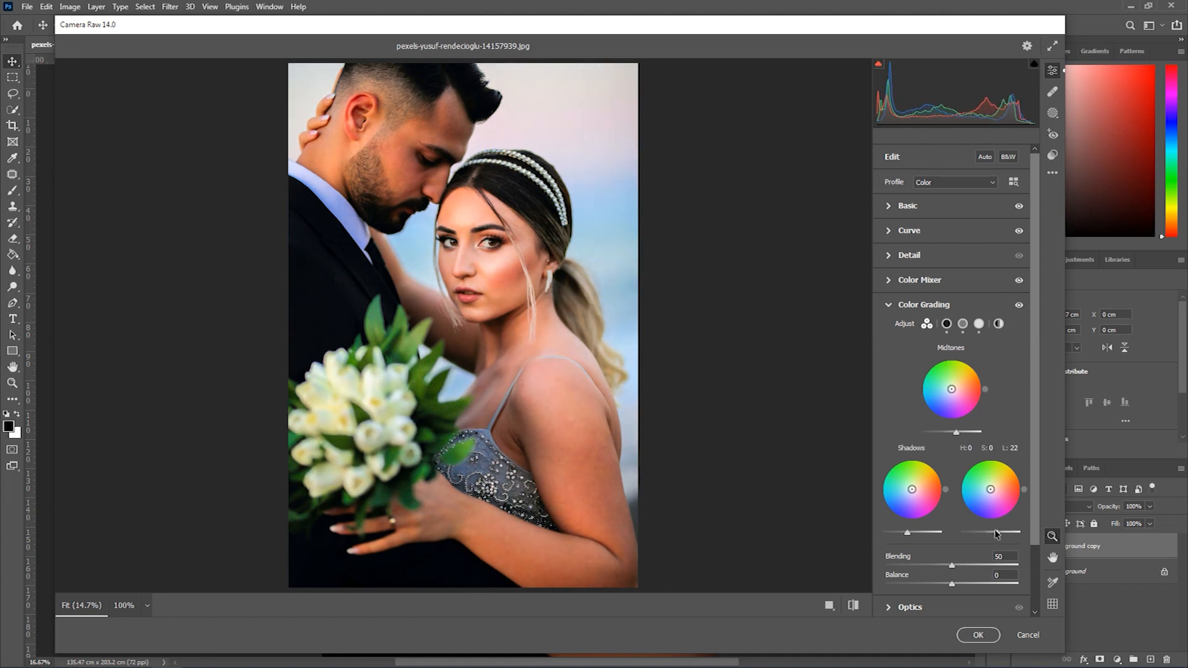
pyautogui.click(888, 305)
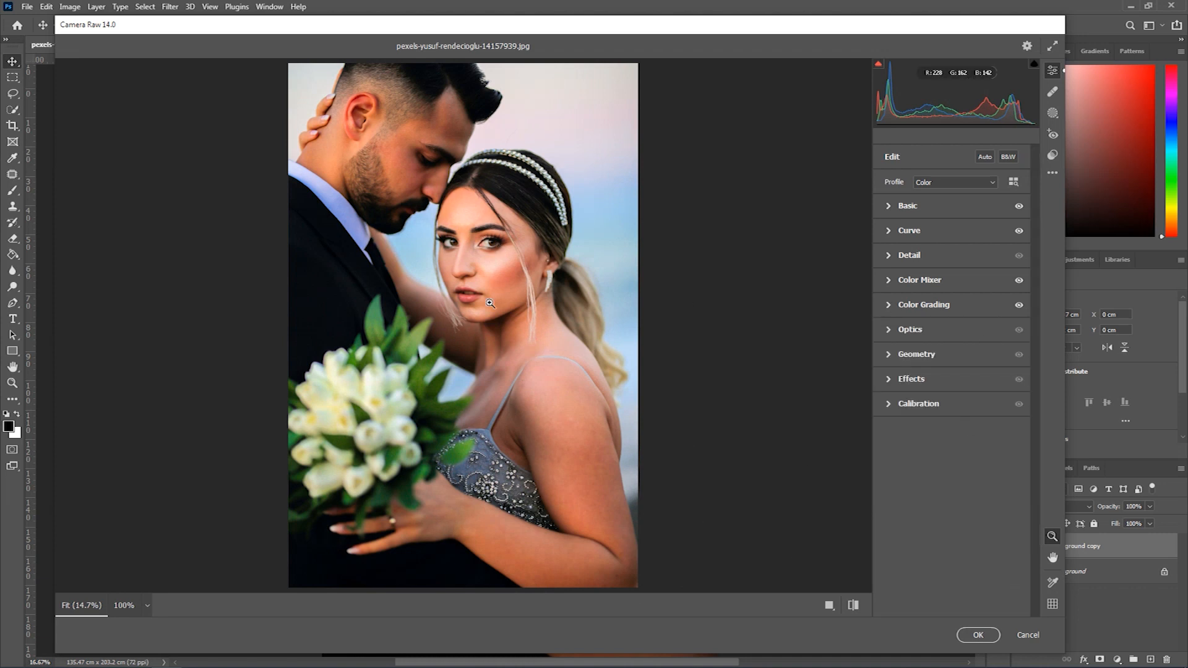
pyautogui.click(979, 634)
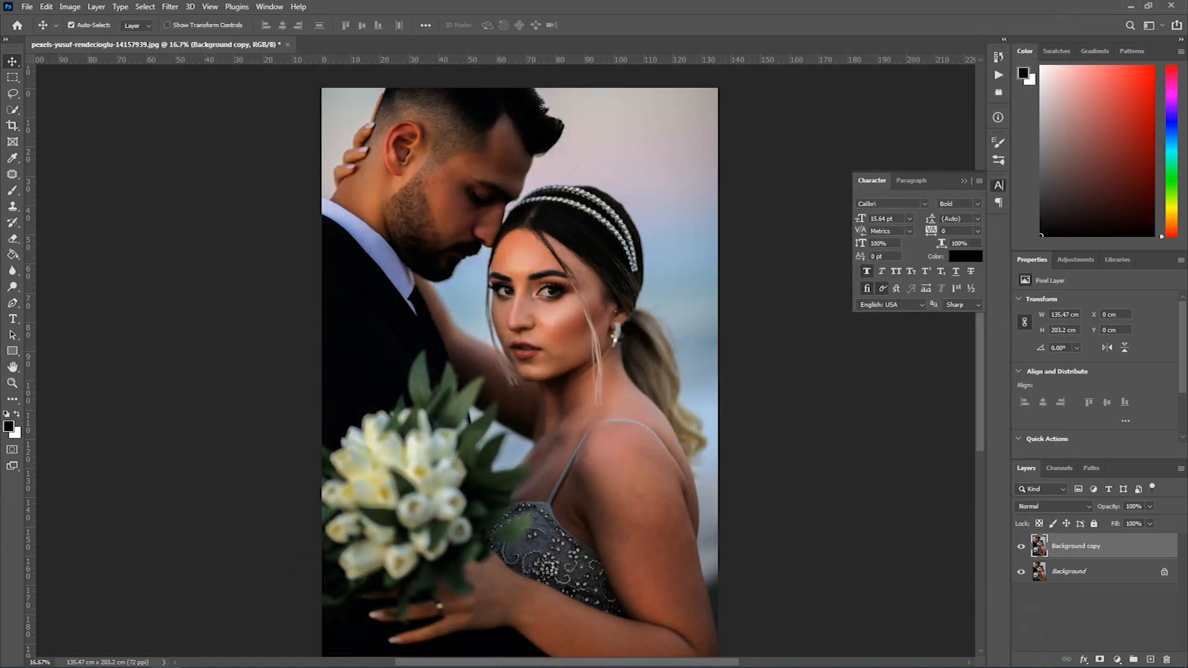
# - Compare the edited Background copy with the original layer and inspect the couple's faces and skin up close
pyautogui.click(1021, 547)
pyautogui.click(1021, 548)
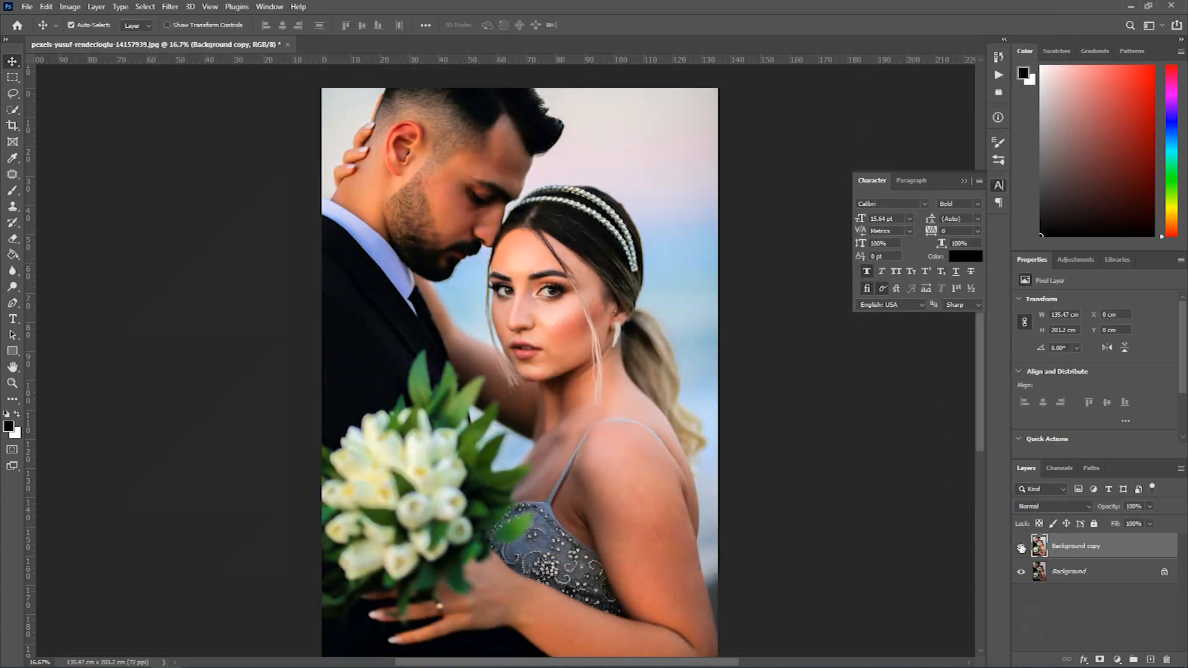
pyautogui.click(1021, 547)
pyautogui.click(1021, 547)
pyautogui.keyDown('ctrl'); pyautogui.click(530, 276); pyautogui.keyUp('ctrl')
pyautogui.moveTo(532, 351); pyautogui.dragTo(562, 254)
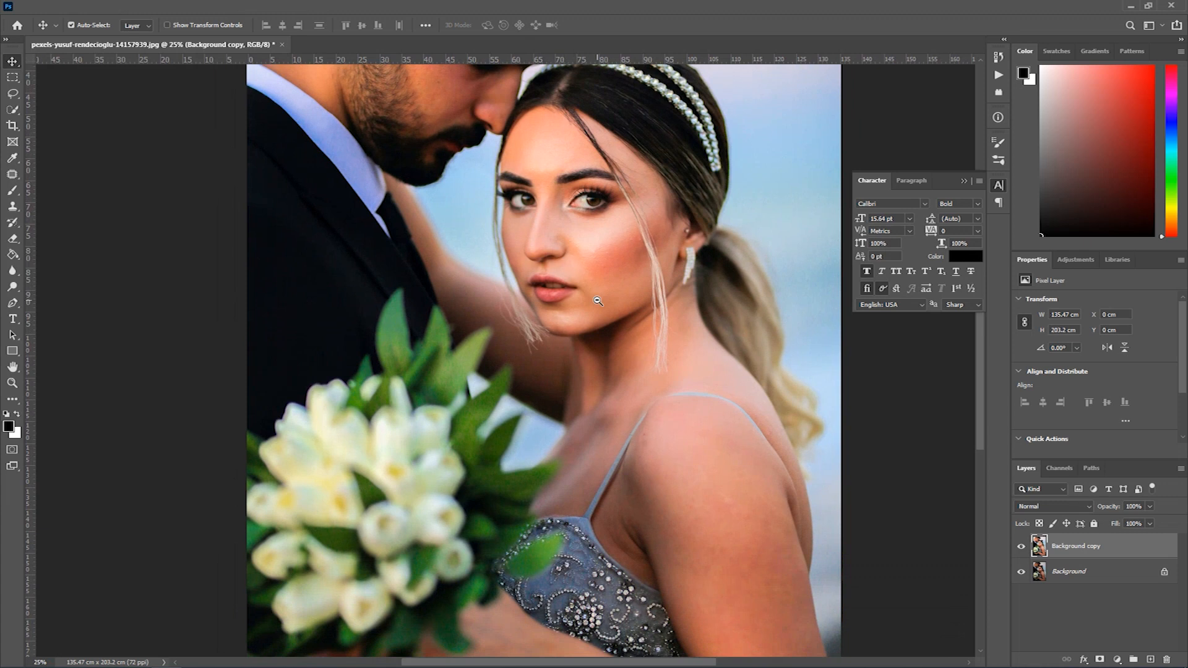
pyautogui.keyDown('alt'); pyautogui.click(597, 255); pyautogui.keyUp('alt')
pyautogui.moveTo(628, 381)
pyautogui.mouseDown()
pyautogui.moveTo(633, 294)
pyautogui.moveTo(635, 399)
pyautogui.mouseUp()
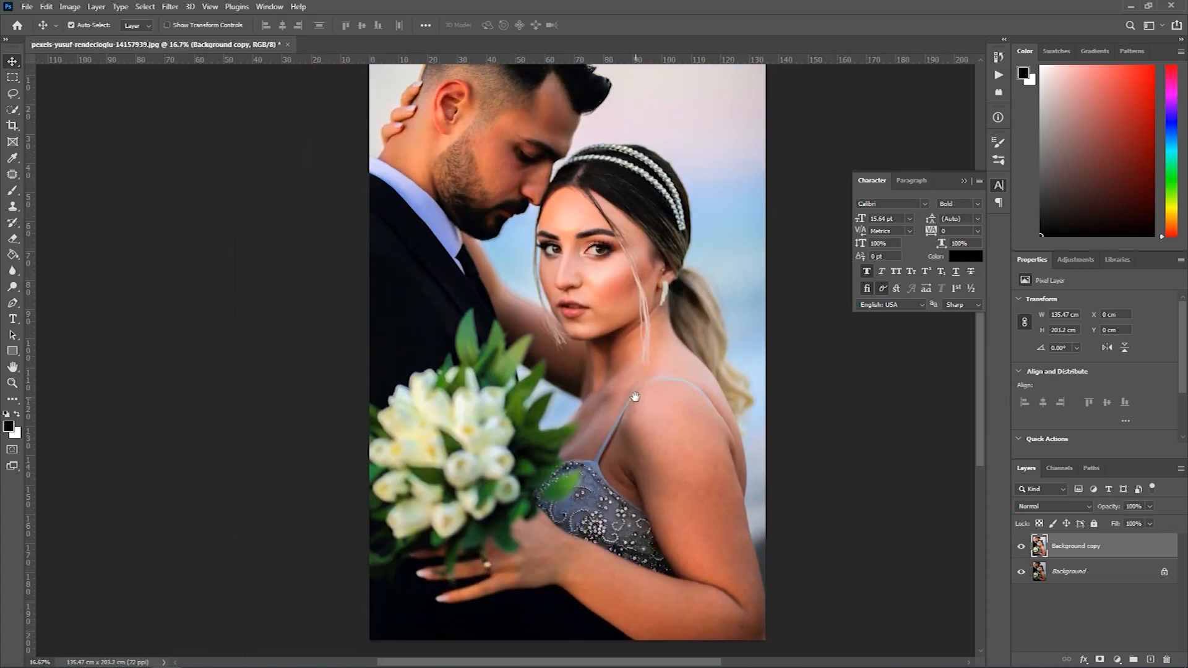
pyautogui.keyDown('ctrl'); pyautogui.click(632, 322); pyautogui.keyUp('ctrl')
pyautogui.moveTo(632, 322); pyautogui.dragTo(634, 482)
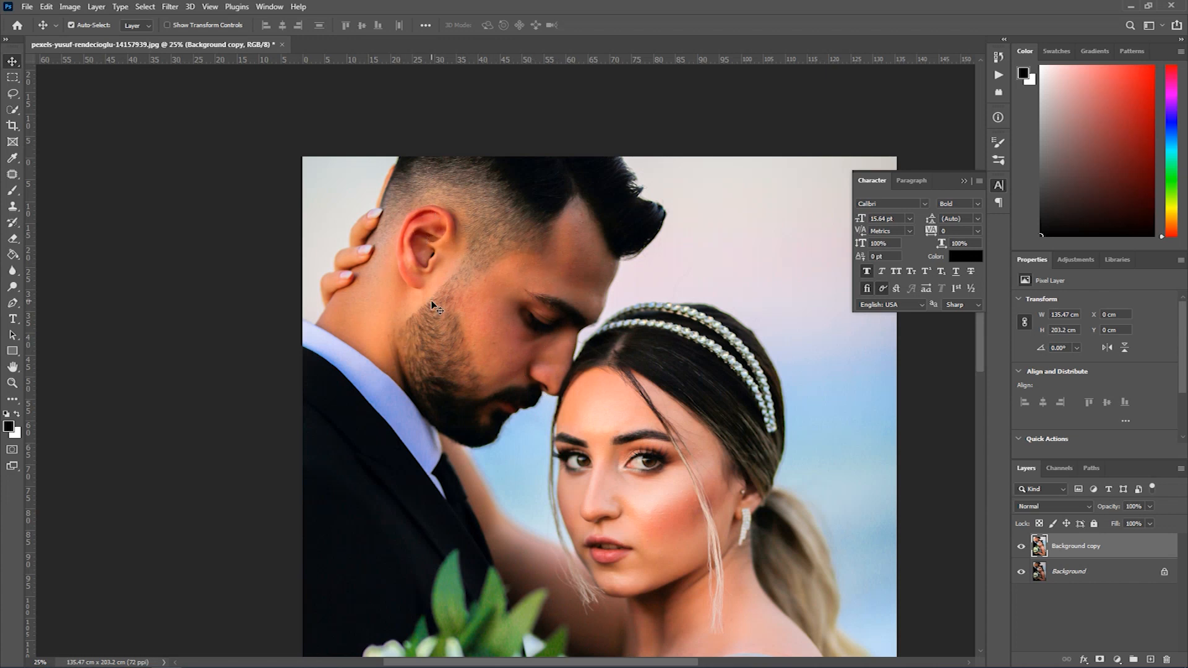
# - Duplicate the Background copy layer and enter Quick Mask mode with a soft 700 px brush
pyautogui.moveTo(1087, 550); pyautogui.dragTo(1151, 660)
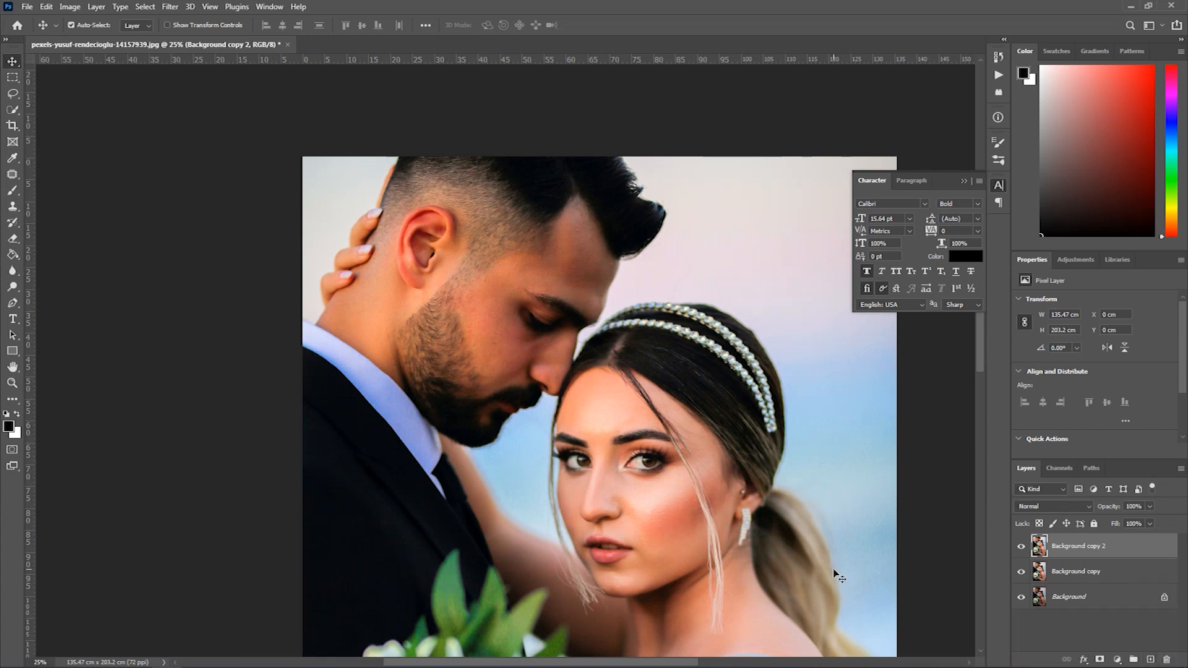
pyautogui.press('q')
pyautogui.press('b')
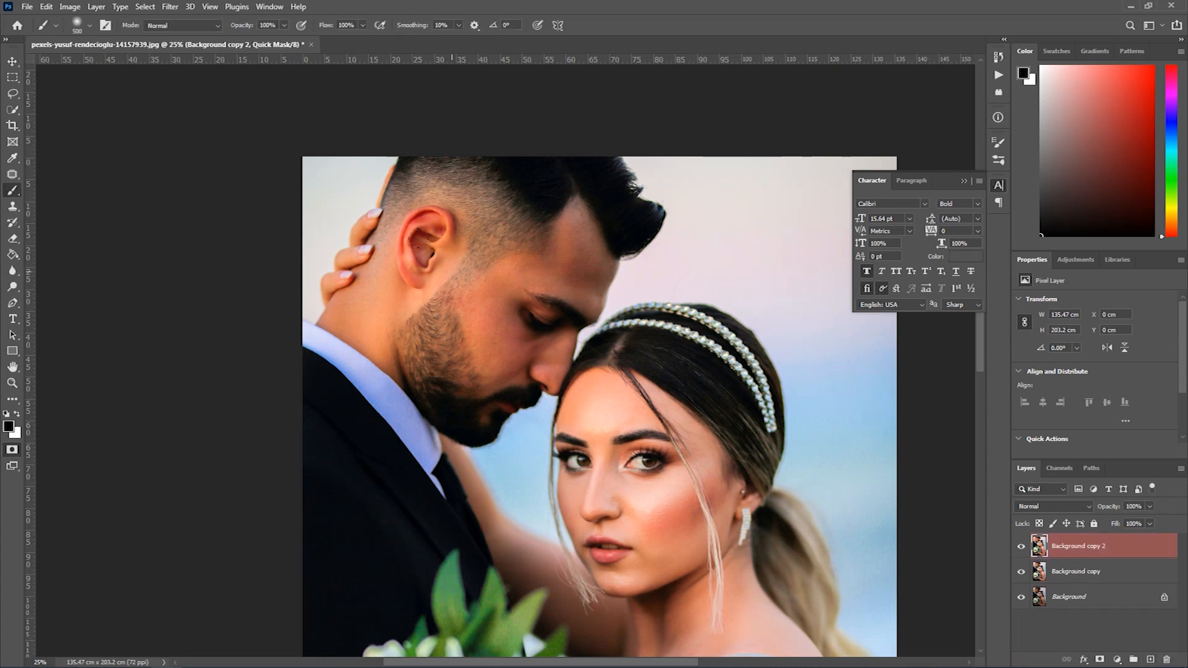
pyautogui.click(284, 26)
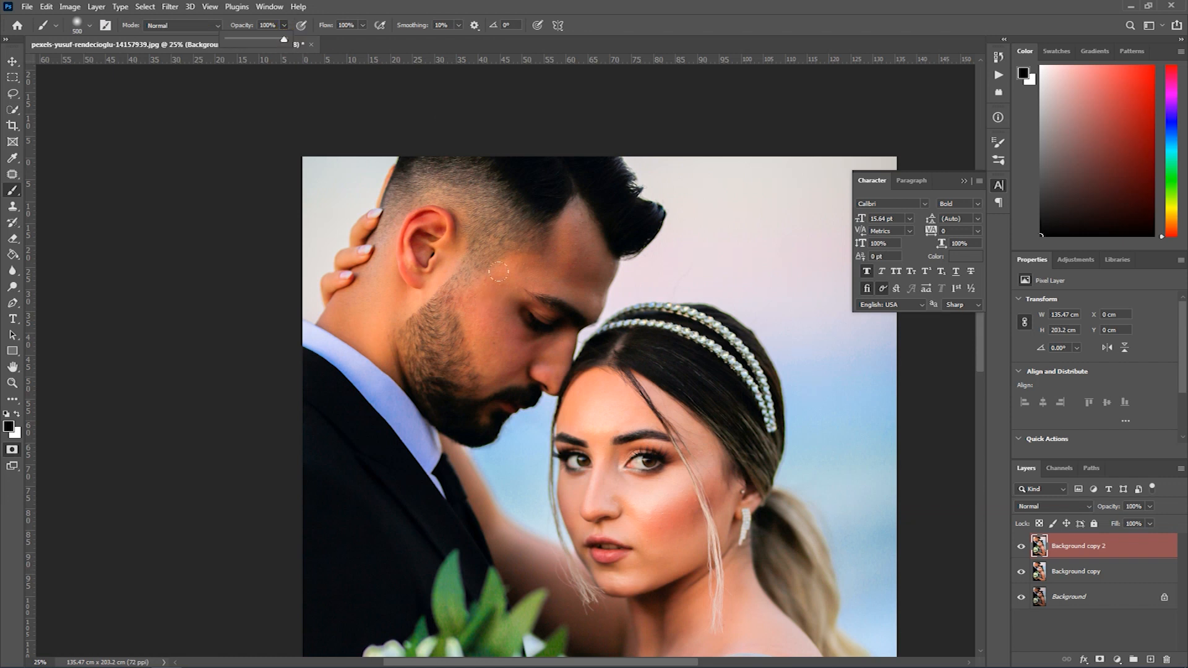
pyautogui.press(']')
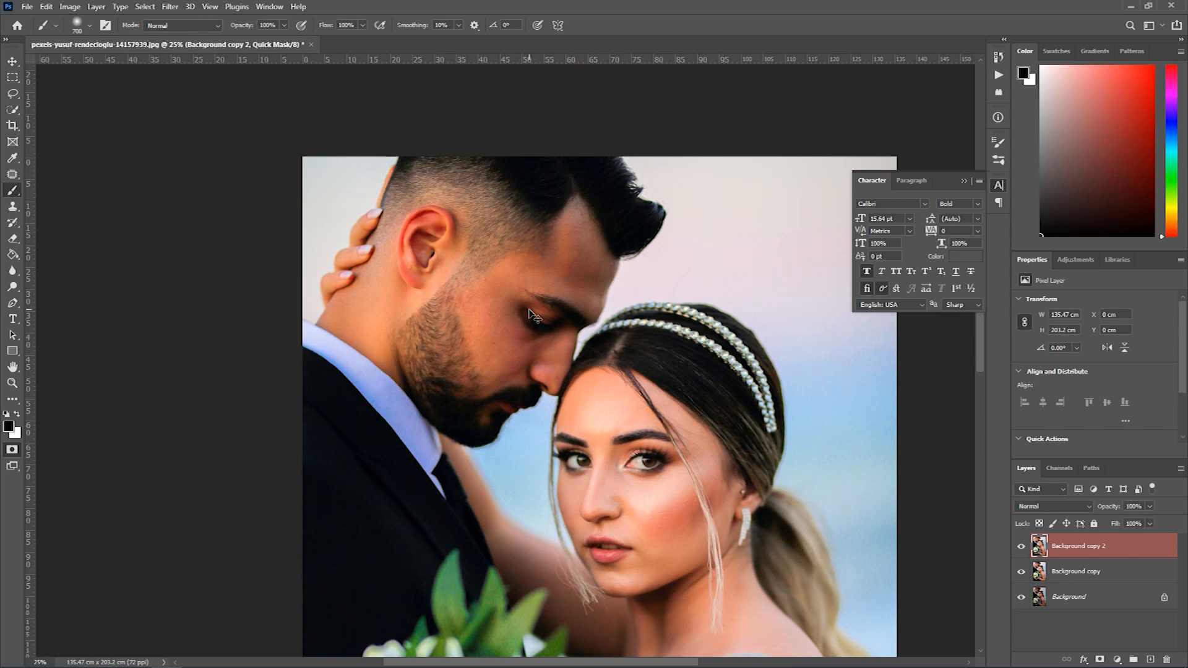
pyautogui.click(13, 452)
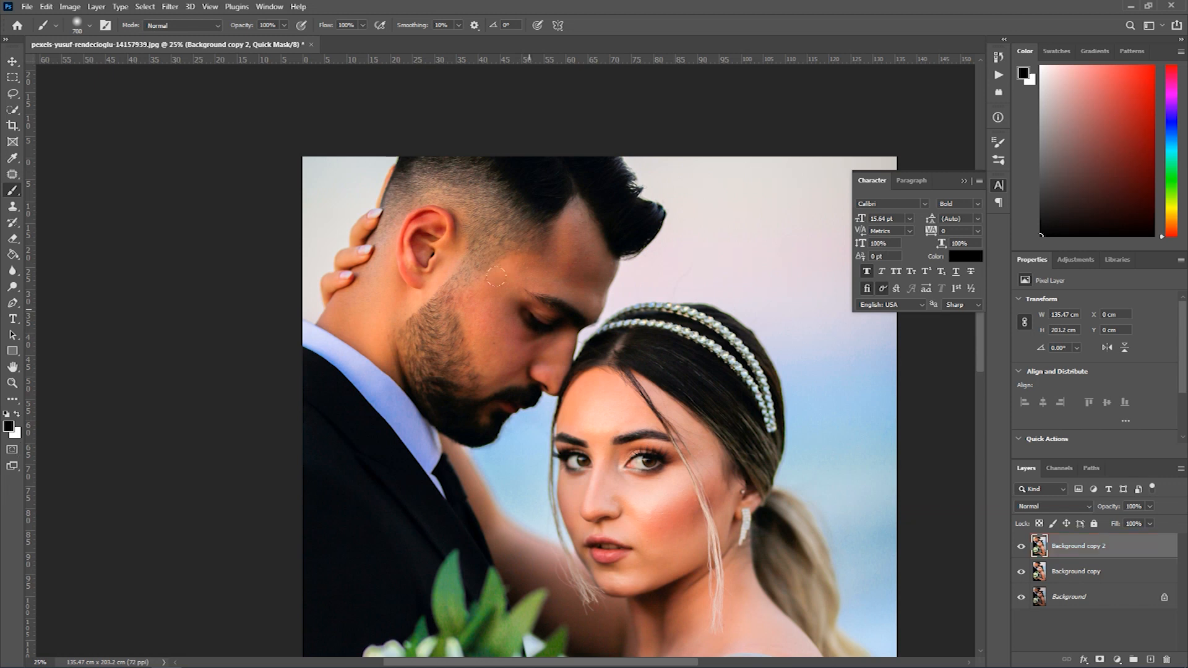
pyautogui.click(11, 451)
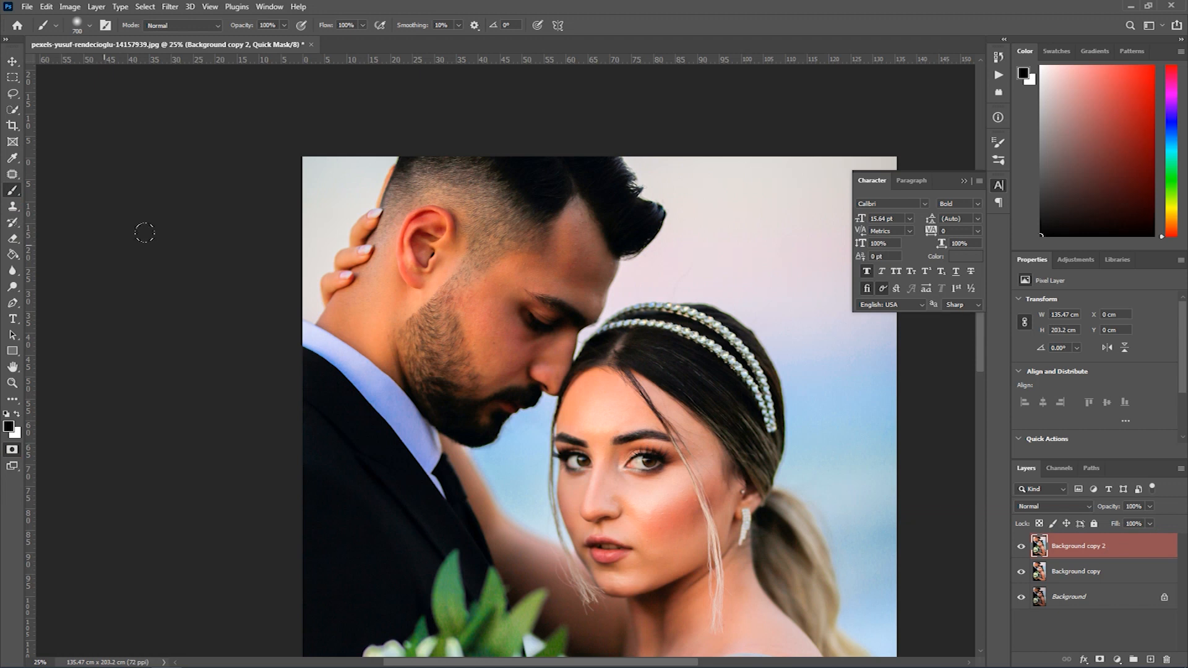
# - Mask the man's face, ear and neck with the brush and turn the masked area into a selection
pyautogui.moveTo(403, 247)
pyautogui.mouseDown()
pyautogui.moveTo(405, 214)
pyautogui.moveTo(330, 267)
pyautogui.moveTo(437, 302)
pyautogui.moveTo(439, 364)
pyautogui.moveTo(472, 350)
pyautogui.moveTo(506, 309)
pyautogui.moveTo(526, 268)
pyautogui.moveTo(533, 200)
pyautogui.moveTo(522, 266)
pyautogui.moveTo(498, 281)
pyautogui.moveTo(461, 247)
pyautogui.mouseUp()
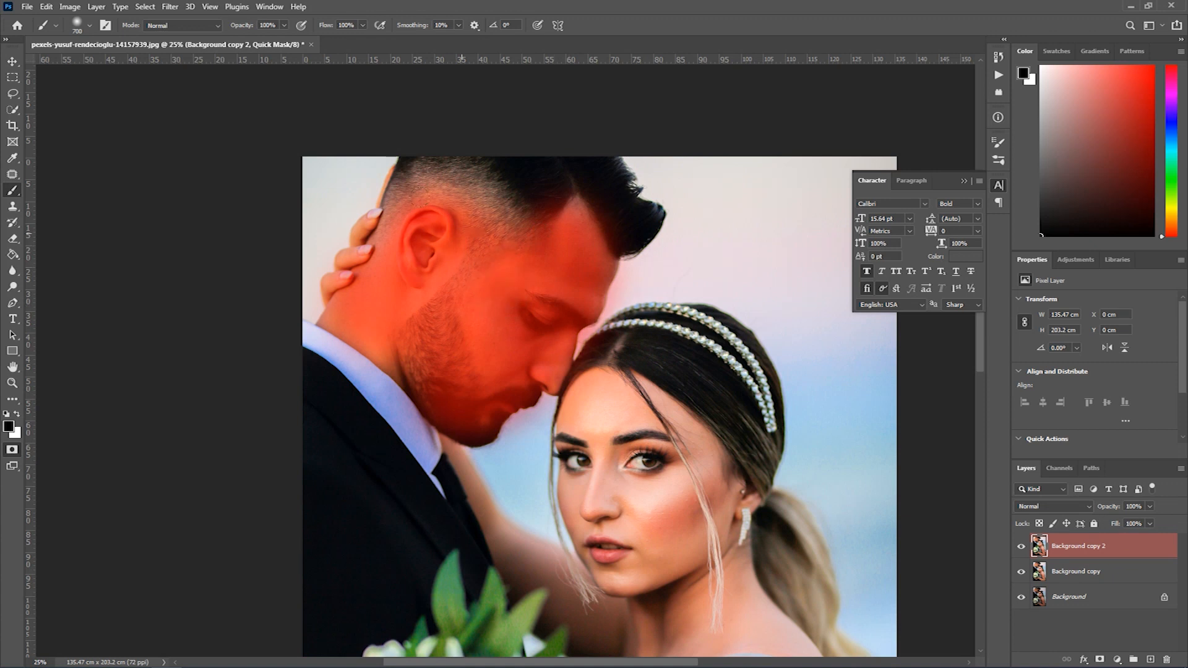
pyautogui.click(11, 450)
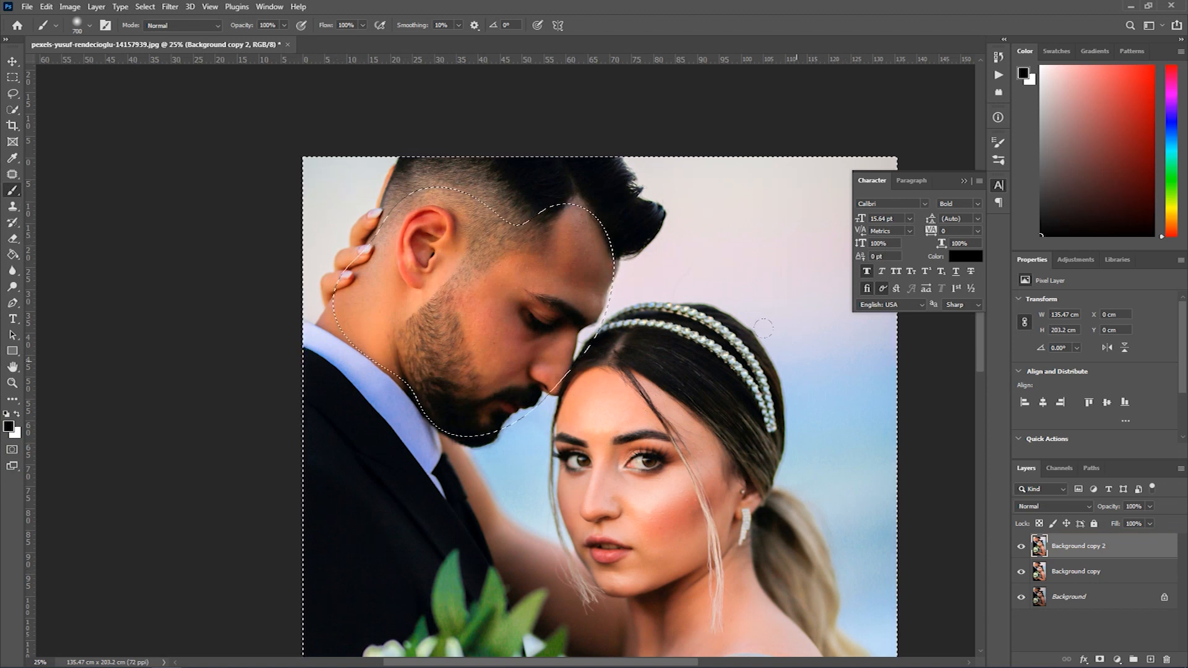
pyautogui.hotkey('ctrl', 'shift', 'i')
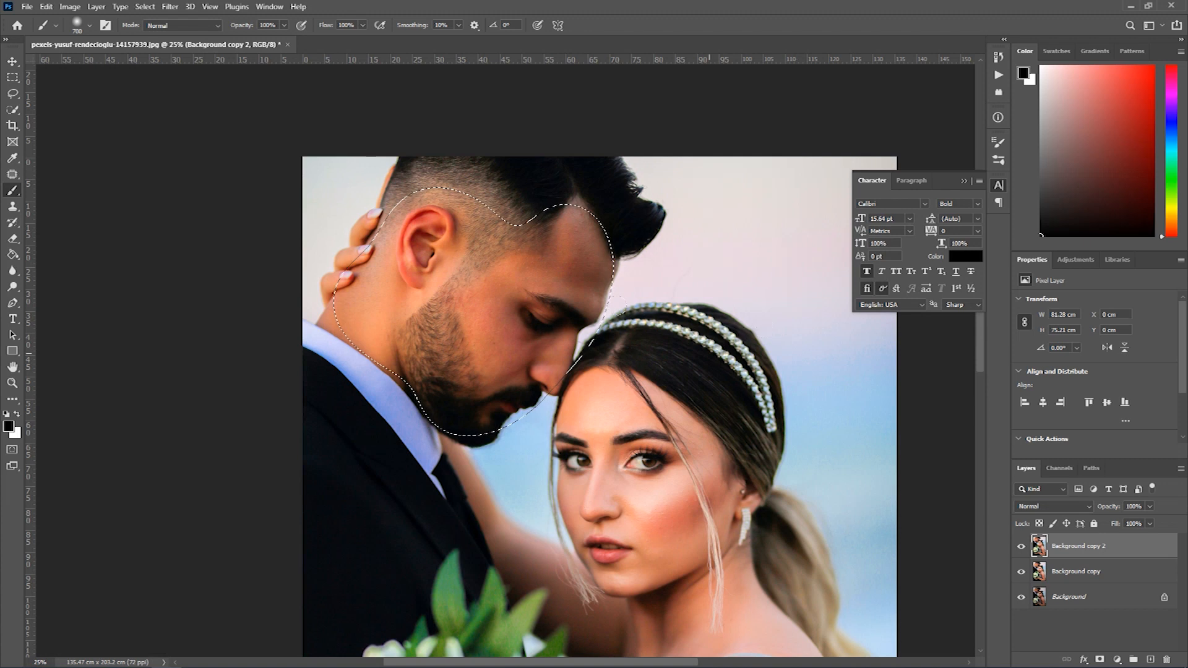
# - Lighten the man's selected skin with Selective Color by reducing Black in the Reds, and deselect it
pyautogui.click(69, 6)
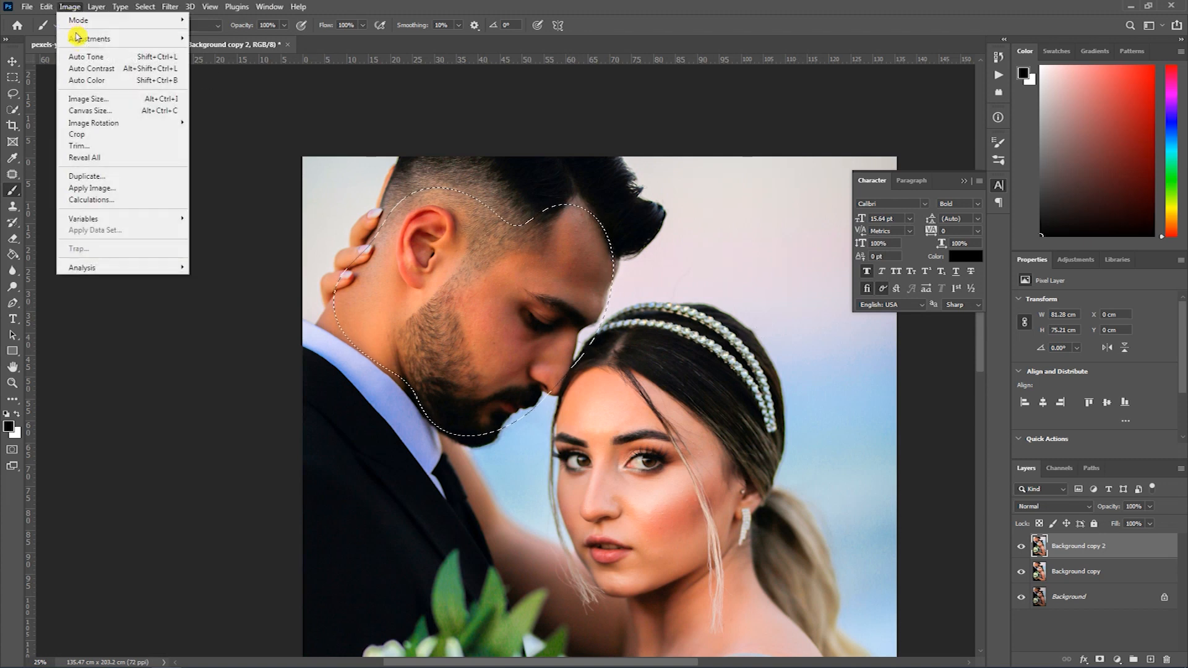
pyautogui.moveTo(90, 40)
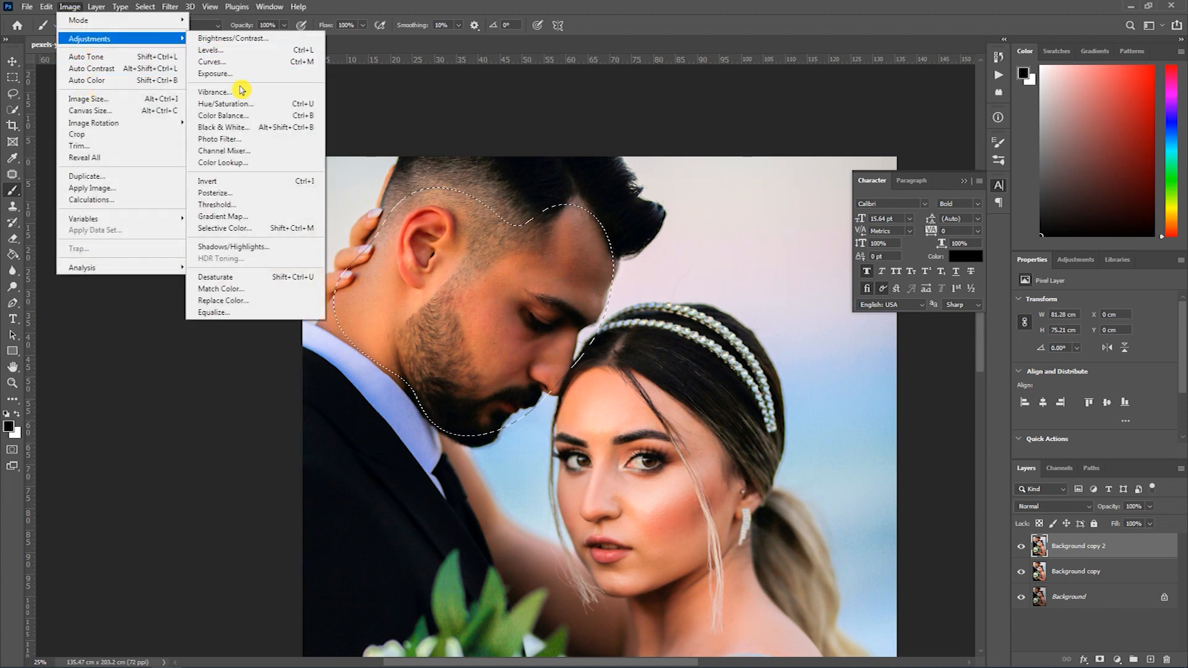
pyautogui.click(238, 230)
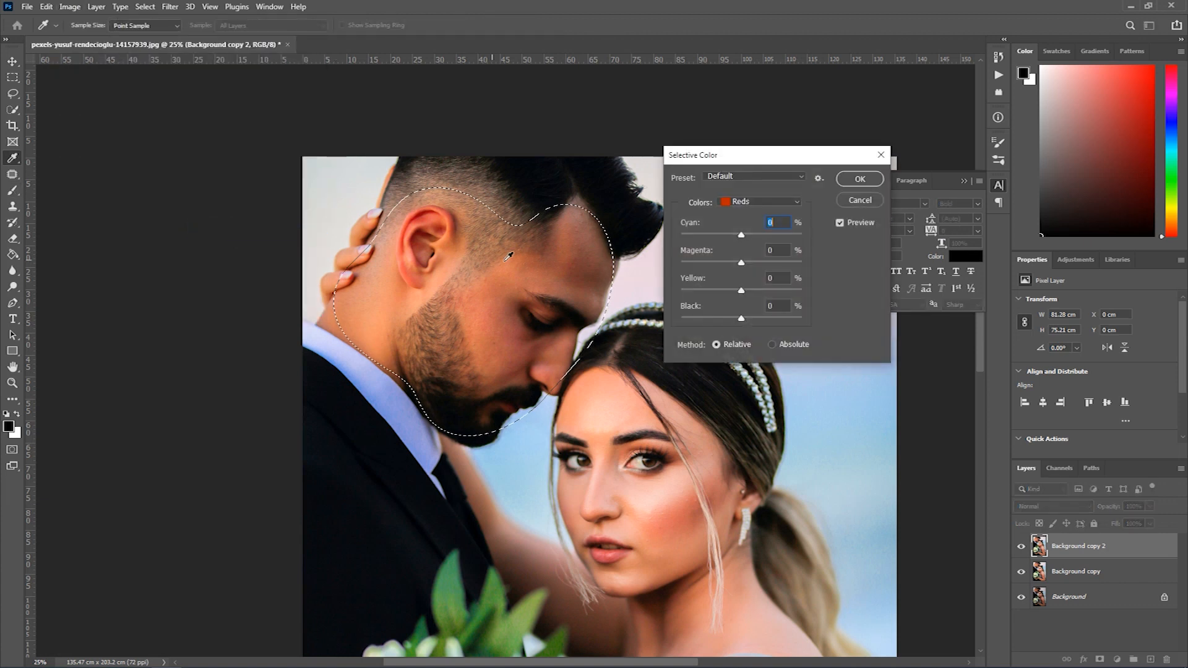
pyautogui.click(747, 203)
pyautogui.click(755, 213)
pyautogui.moveTo(741, 318); pyautogui.dragTo(721, 320)
pyautogui.click(853, 179)
pyautogui.press('b')
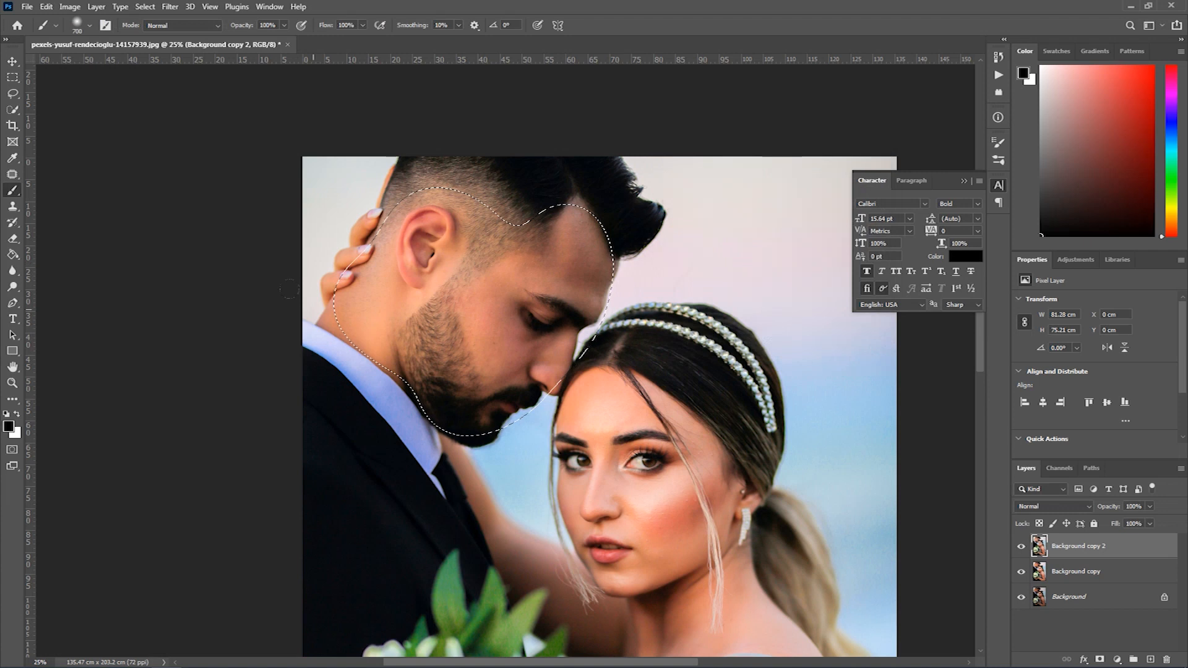
pyautogui.hotkey('ctrl', 'd')
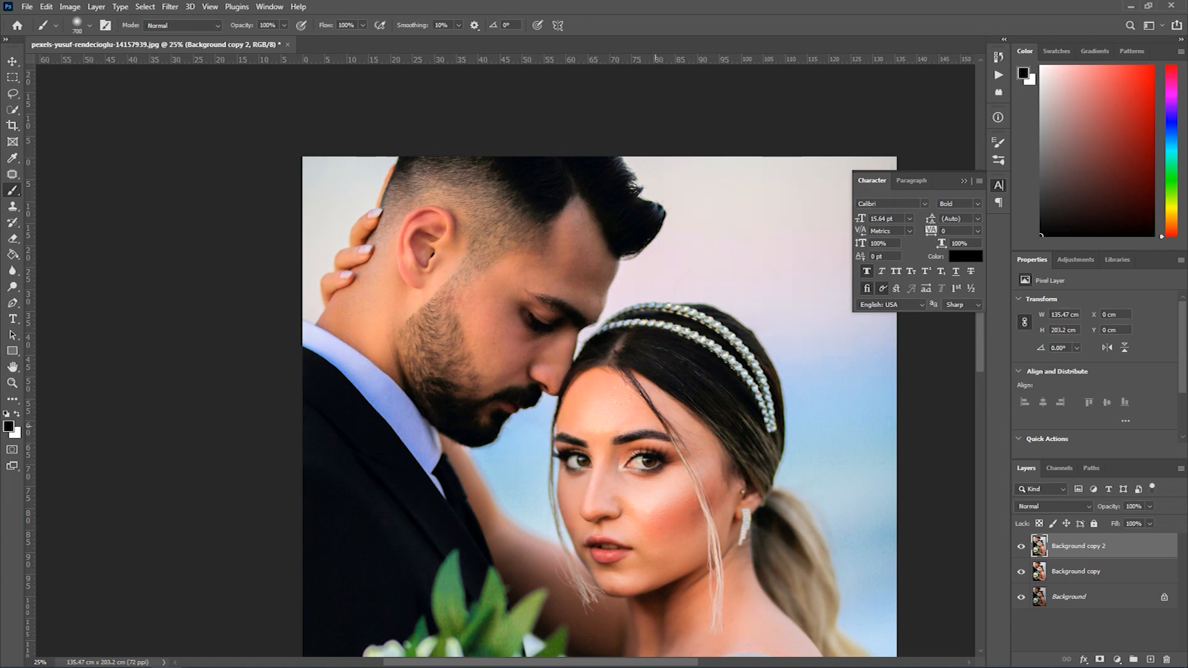
# - Paint a quick mask over the woman's shoulder, arm and hand
pyautogui.moveTo(613, 550); pyautogui.dragTo(568, 335)
pyautogui.keyDown('alt'); pyautogui.click(575, 347); pyautogui.keyUp('alt')
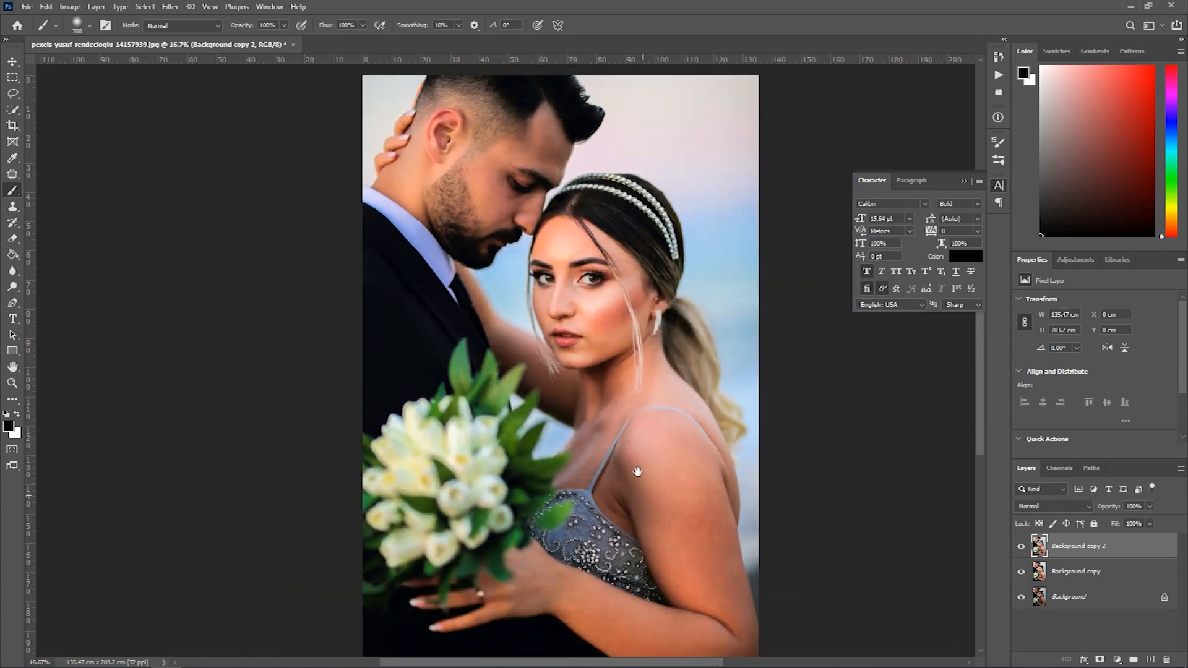
pyautogui.moveTo(642, 494); pyautogui.dragTo(633, 448)
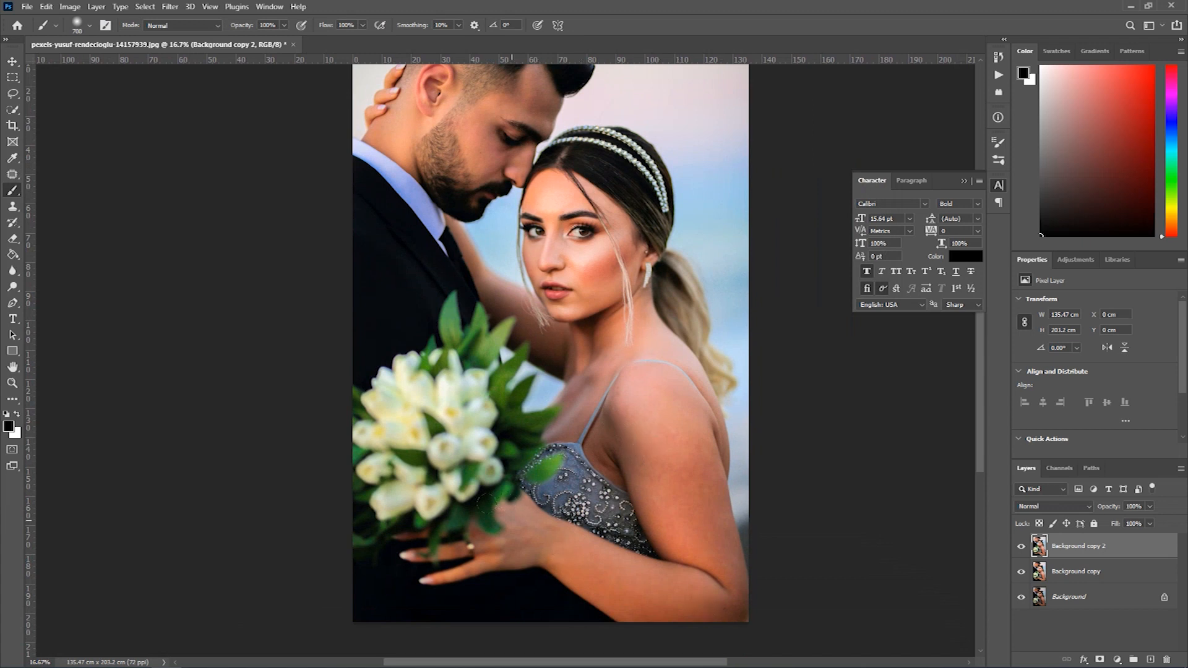
pyautogui.click(12, 450)
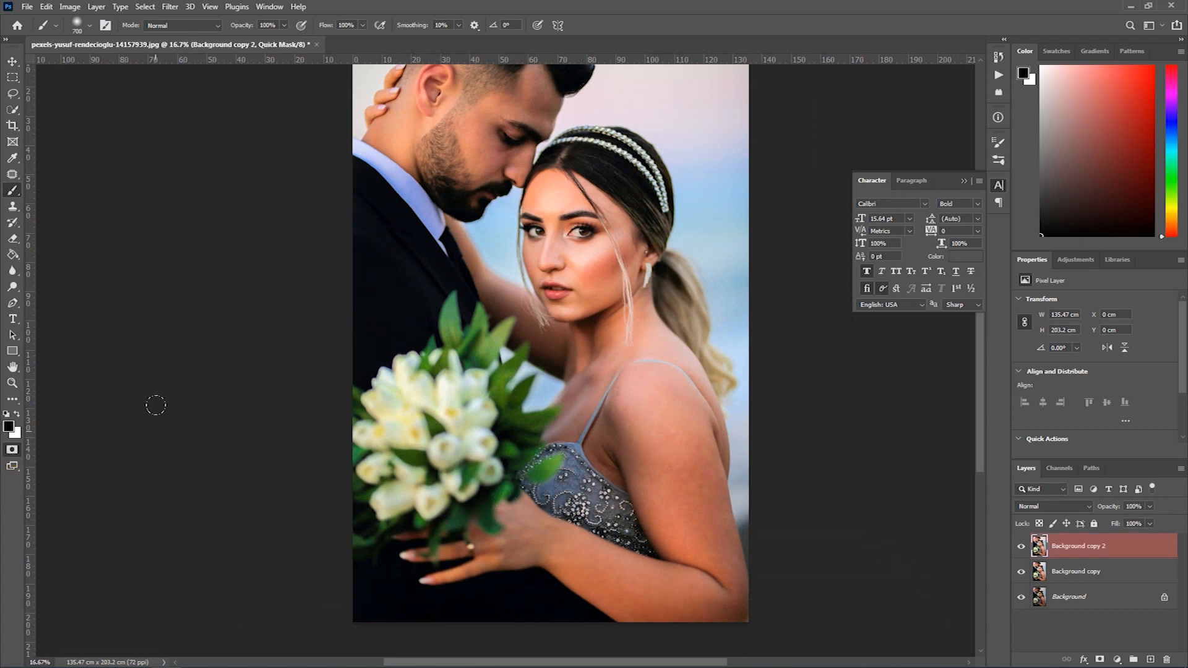
pyautogui.moveTo(620, 436)
pyautogui.mouseDown()
pyautogui.moveTo(675, 559)
pyautogui.moveTo(626, 576)
pyautogui.moveTo(504, 511)
pyautogui.moveTo(416, 539)
pyautogui.moveTo(461, 542)
pyautogui.moveTo(688, 614)
pyautogui.moveTo(721, 607)
pyautogui.moveTo(695, 488)
pyautogui.moveTo(651, 401)
pyautogui.moveTo(630, 412)
pyautogui.moveTo(668, 398)
pyautogui.moveTo(672, 380)
pyautogui.moveTo(592, 417)
pyautogui.moveTo(671, 483)
pyautogui.mouseUp()
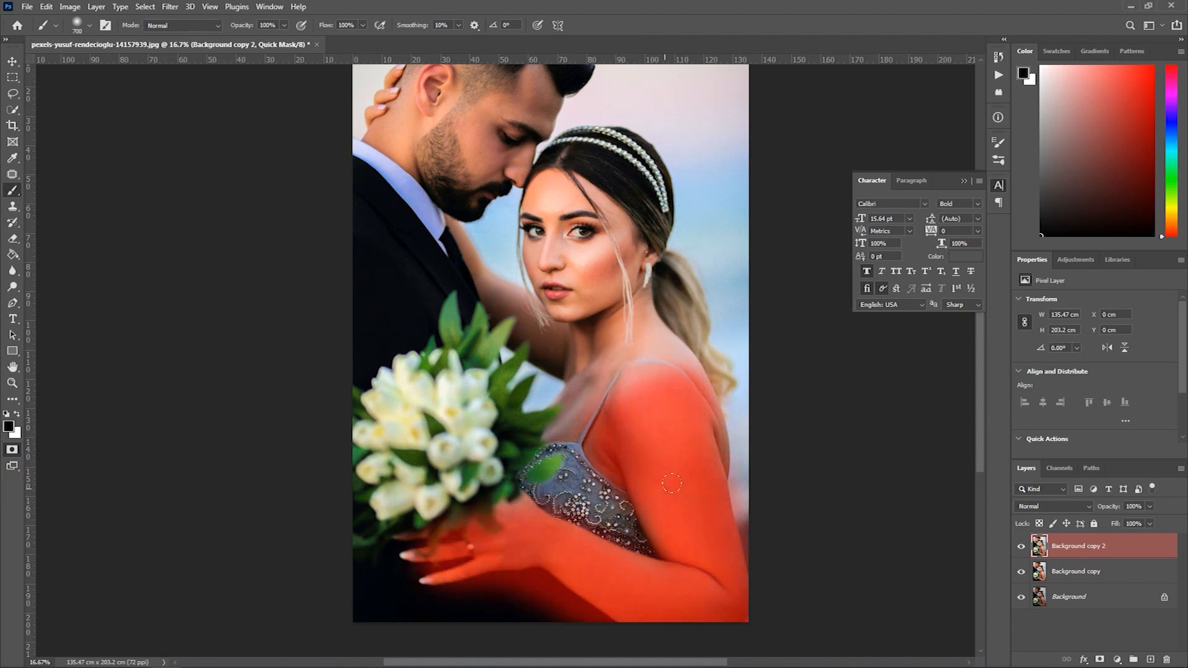
# - Turn the mask into a selection of the woman's shoulder and arm, lighten it with Selective Color at Reds Black -60%, and deselect
pyautogui.click(13, 451)
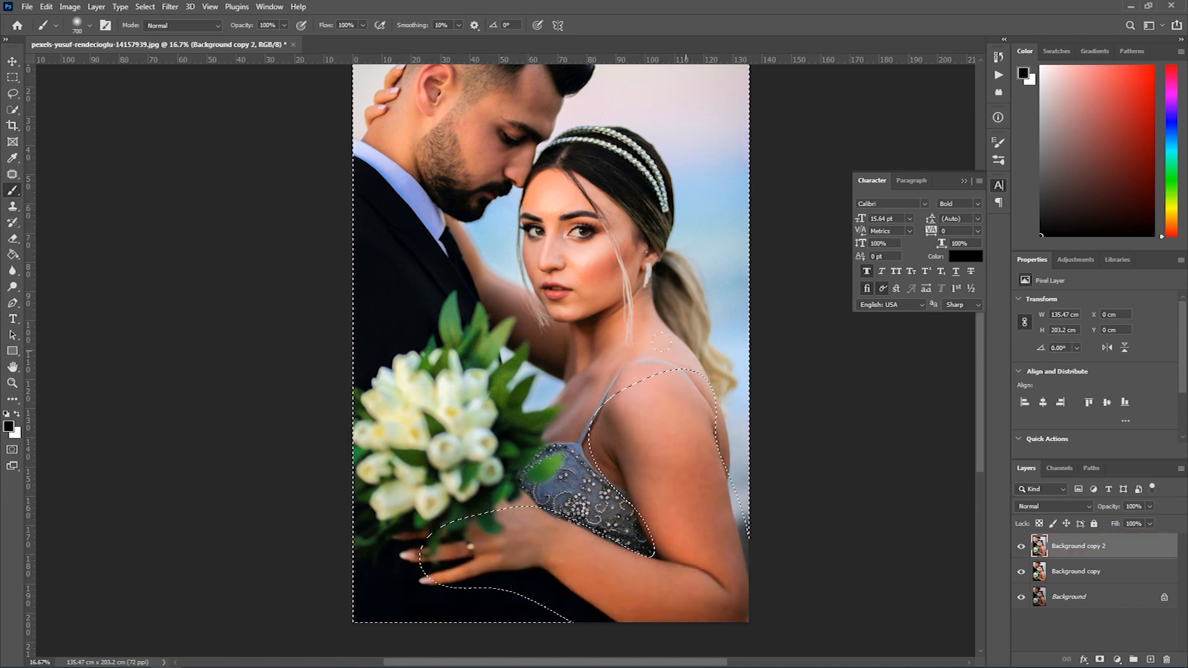
pyautogui.hotkey('ctrl', 'shift', 'i')
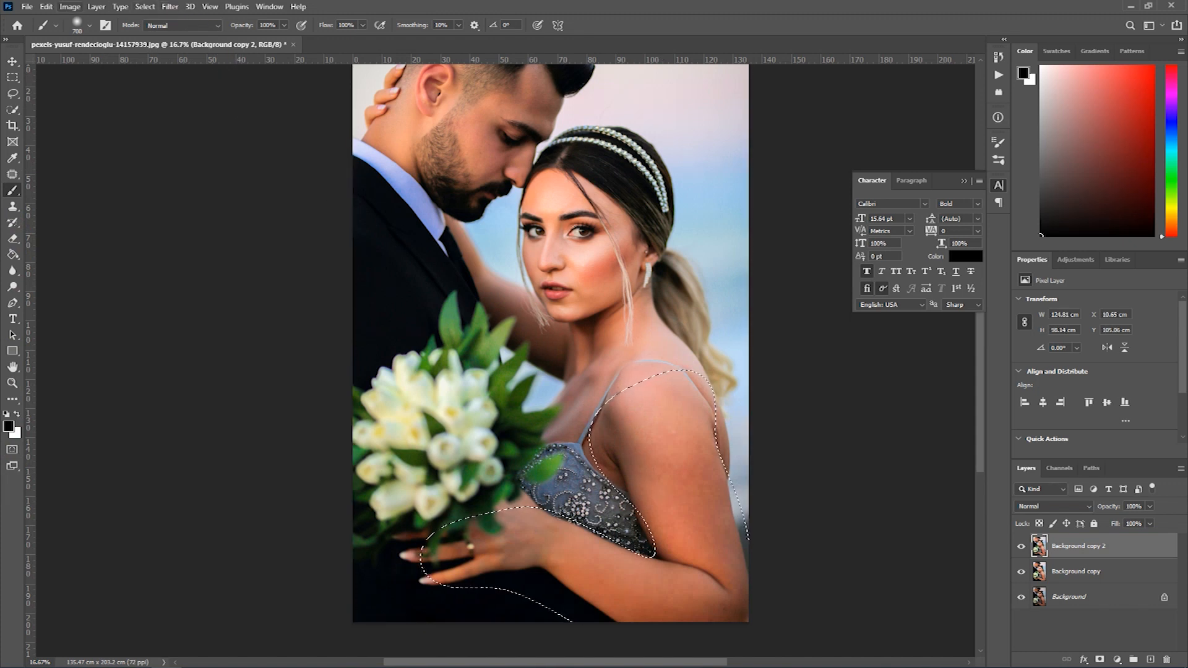
pyautogui.click(69, 6)
pyautogui.moveTo(99, 43)
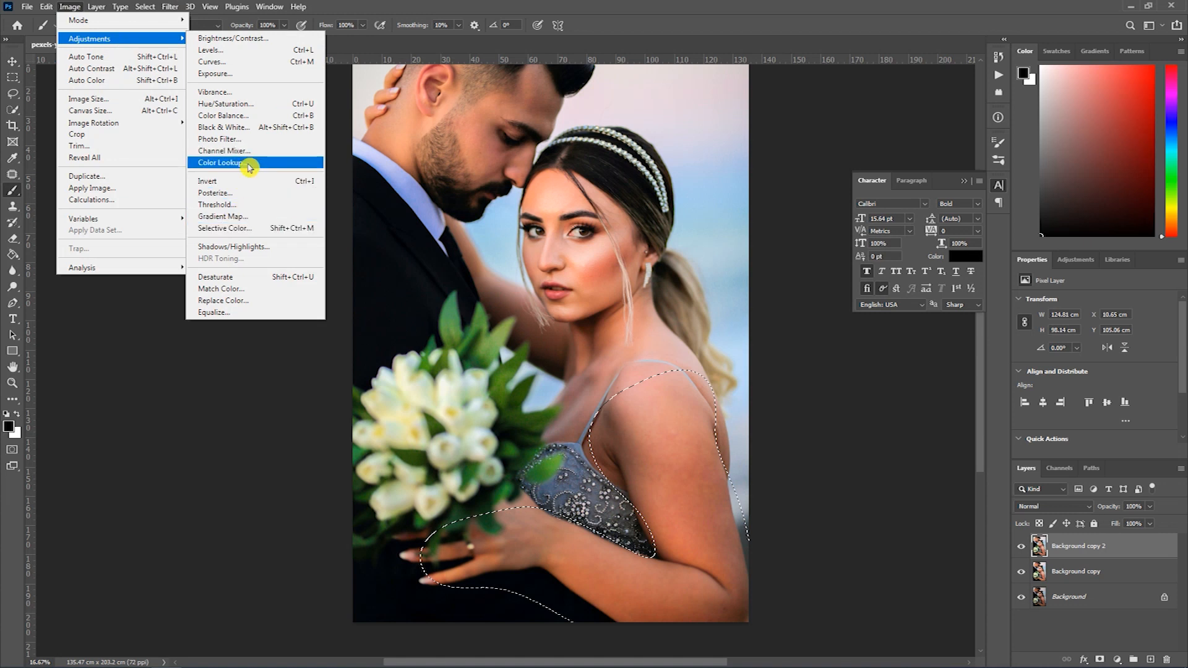
pyautogui.click(263, 228)
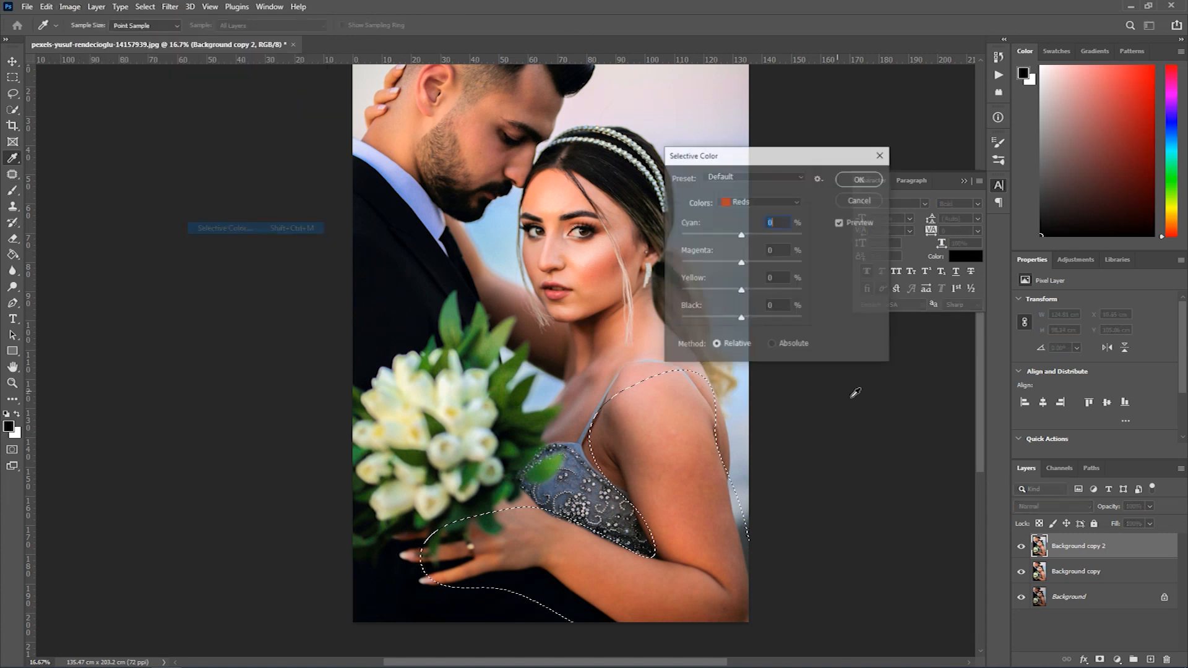
pyautogui.click(710, 319)
pyautogui.moveTo(709, 320); pyautogui.dragTo(706, 321)
pyautogui.click(860, 179)
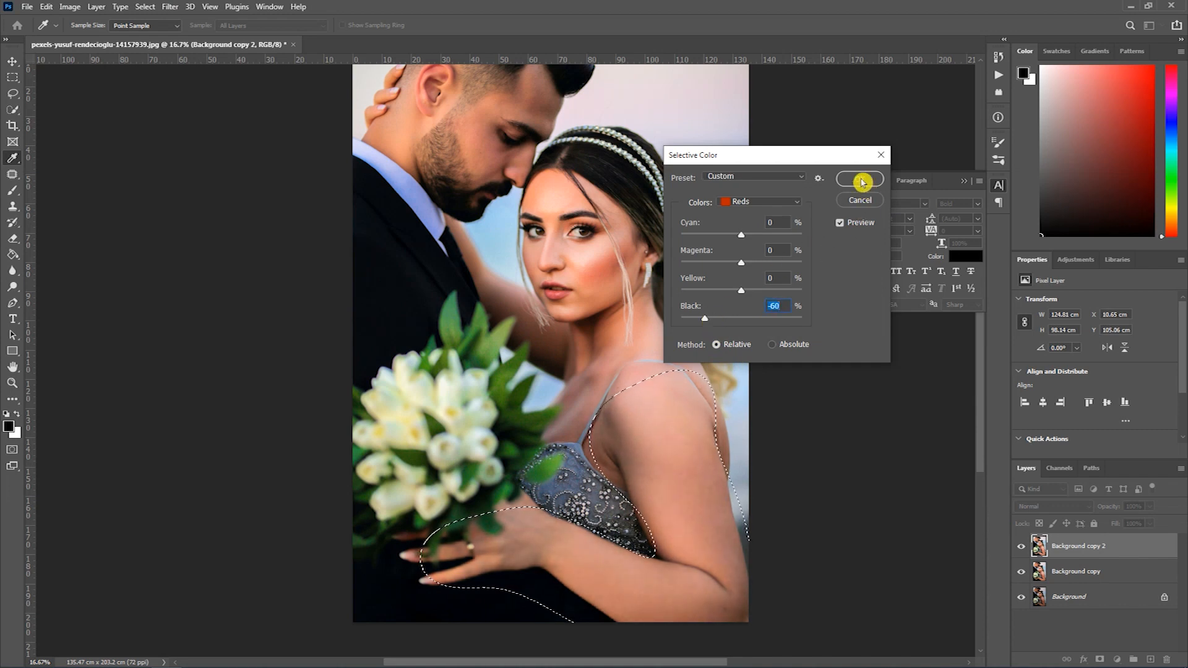
pyautogui.hotkey('ctrl', 'd')
# - Duplicate the Background copy 2 layer and rename the duplicate Skin
pyautogui.moveTo(638, 292); pyautogui.dragTo(613, 358)
pyautogui.moveTo(578, 439); pyautogui.dragTo(585, 321)
pyautogui.moveTo(566, 244); pyautogui.dragTo(587, 373)
pyautogui.keyDown('ctrl'); pyautogui.click(582, 351); pyautogui.keyUp('ctrl')
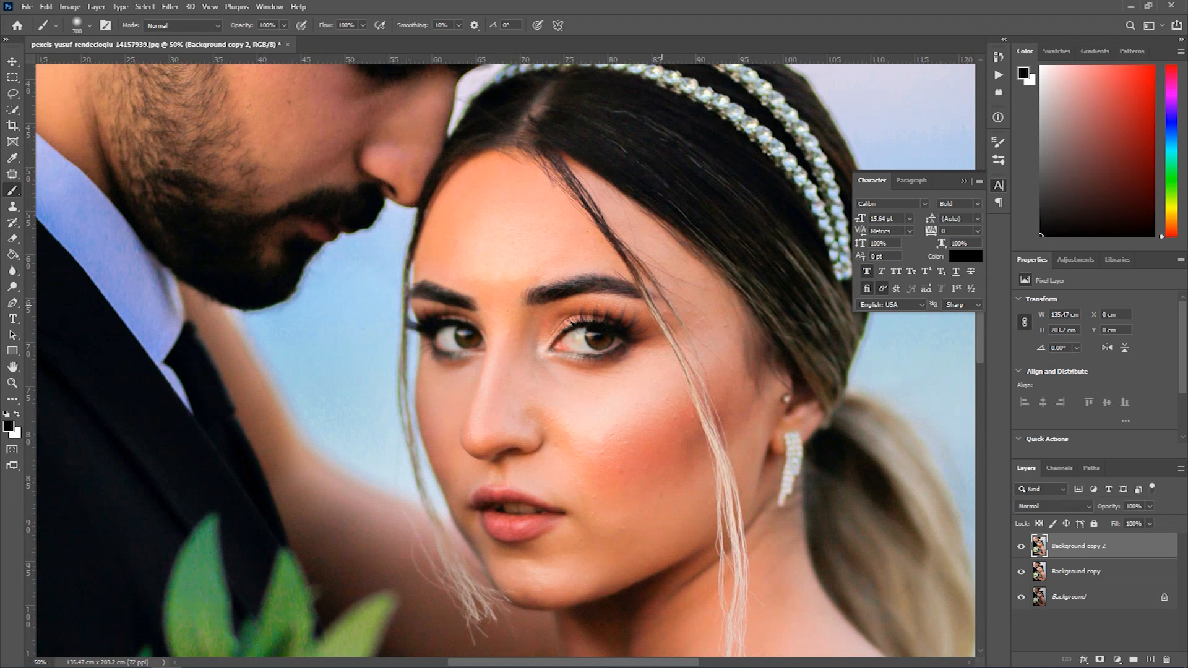
pyautogui.moveTo(429, 197); pyautogui.dragTo(461, 306)
pyautogui.moveTo(1079, 553); pyautogui.dragTo(1148, 659)
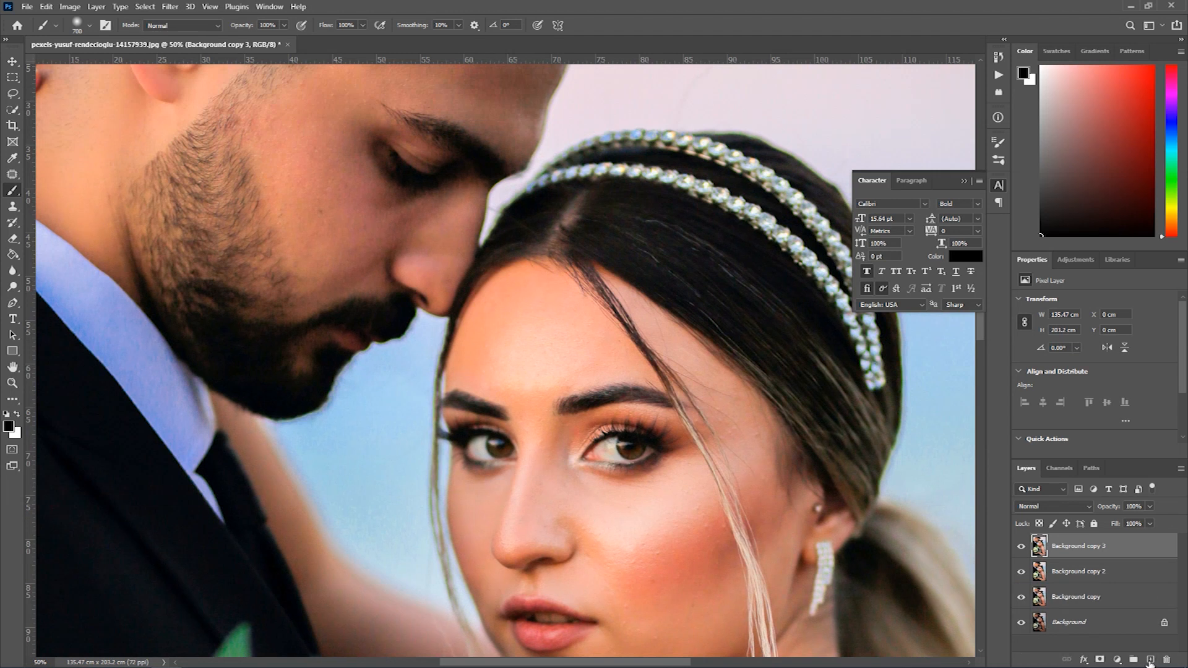
pyautogui.doubleClick(1077, 547)
pyautogui.write('Skin')
pyautogui.press('Return')
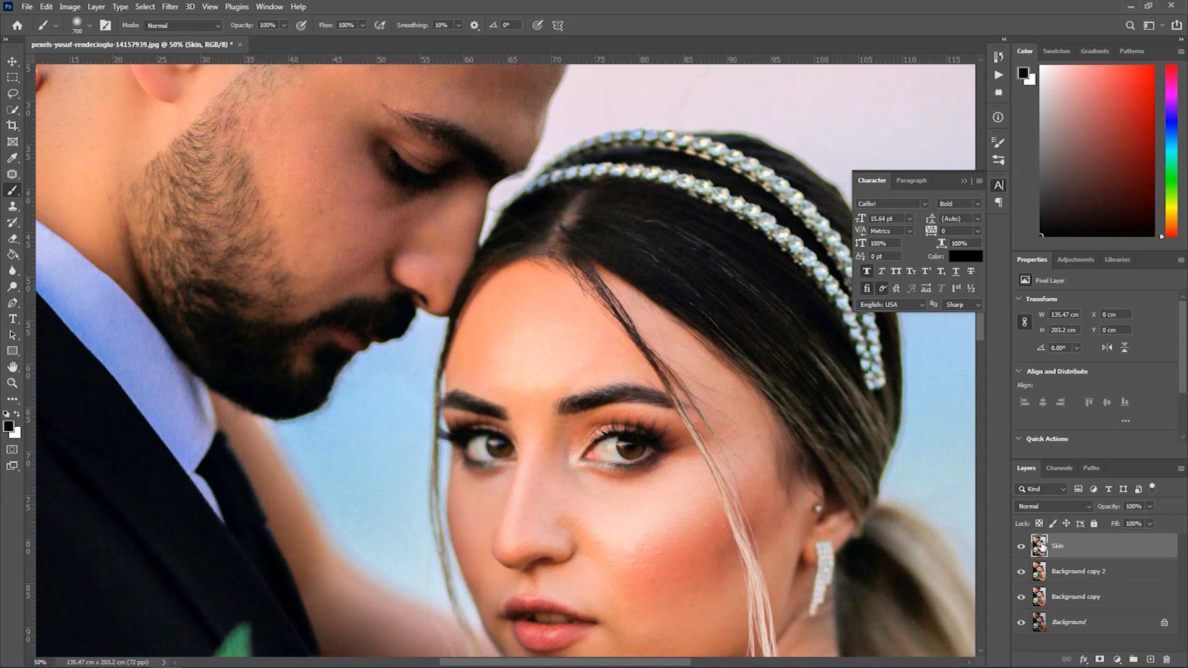
# - Set the Skin layer's blend mode to Linear Light and invert its colours
pyautogui.click(1035, 508)
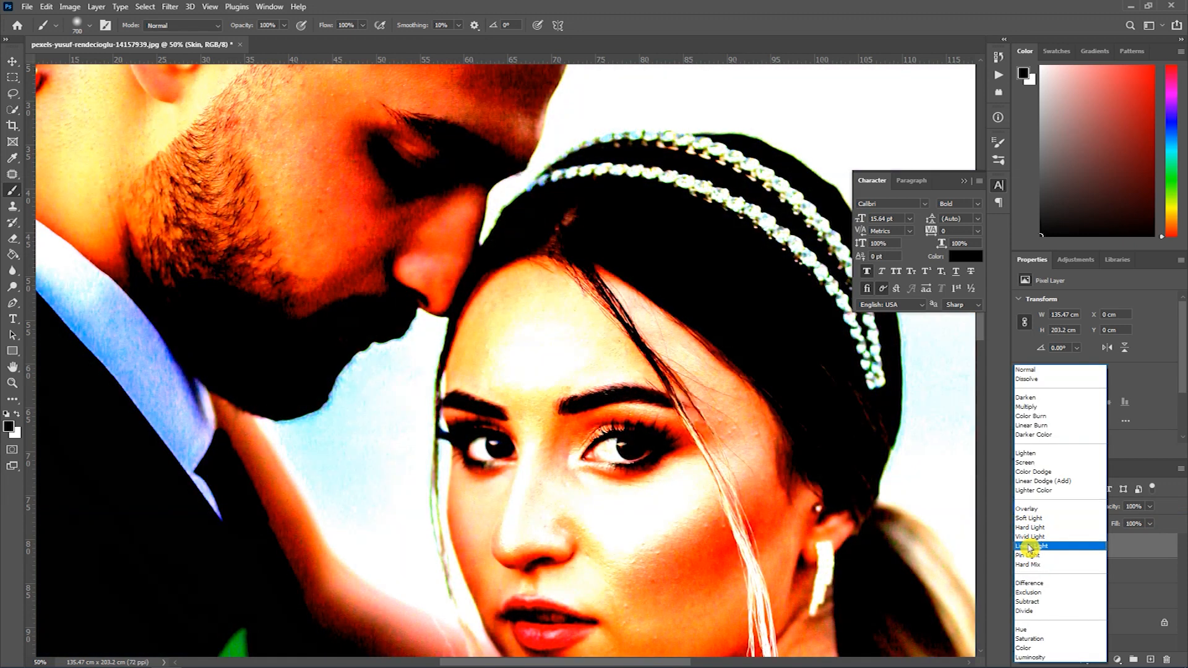
pyautogui.click(1030, 547)
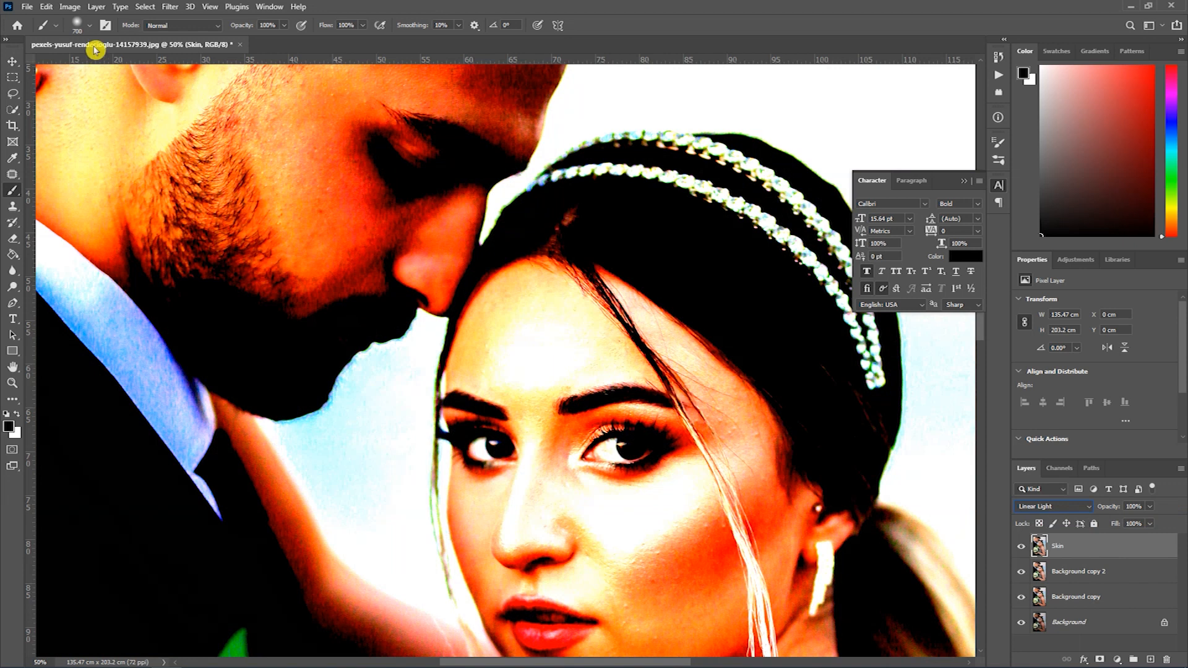
pyautogui.click(72, 8)
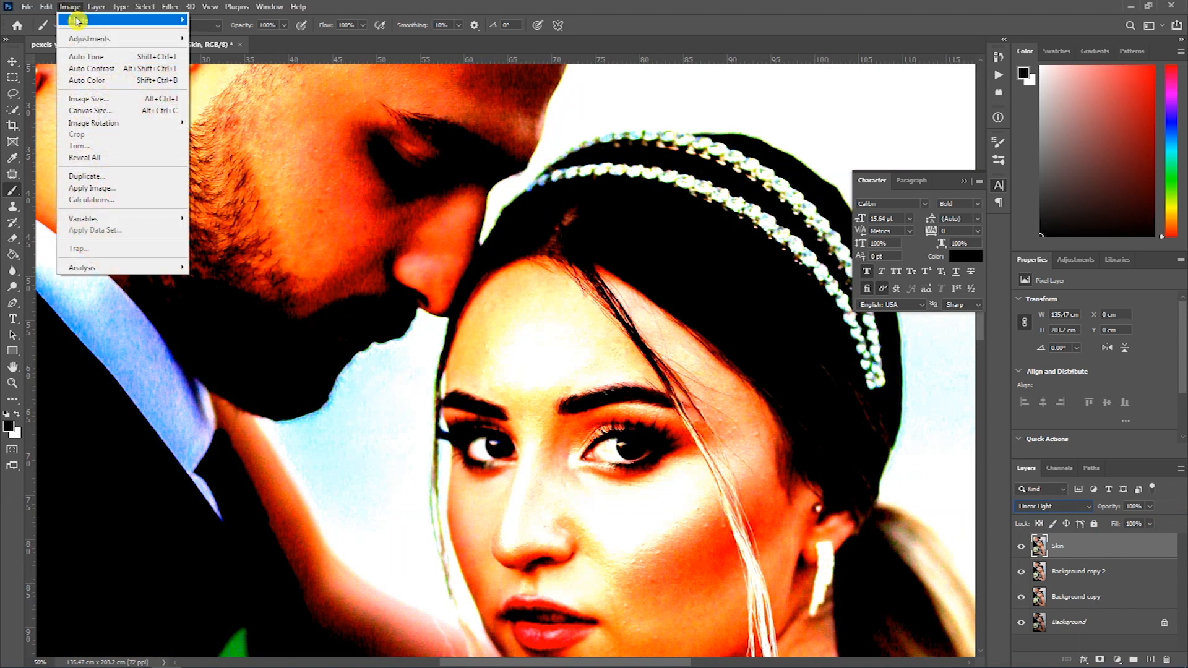
pyautogui.moveTo(89, 40)
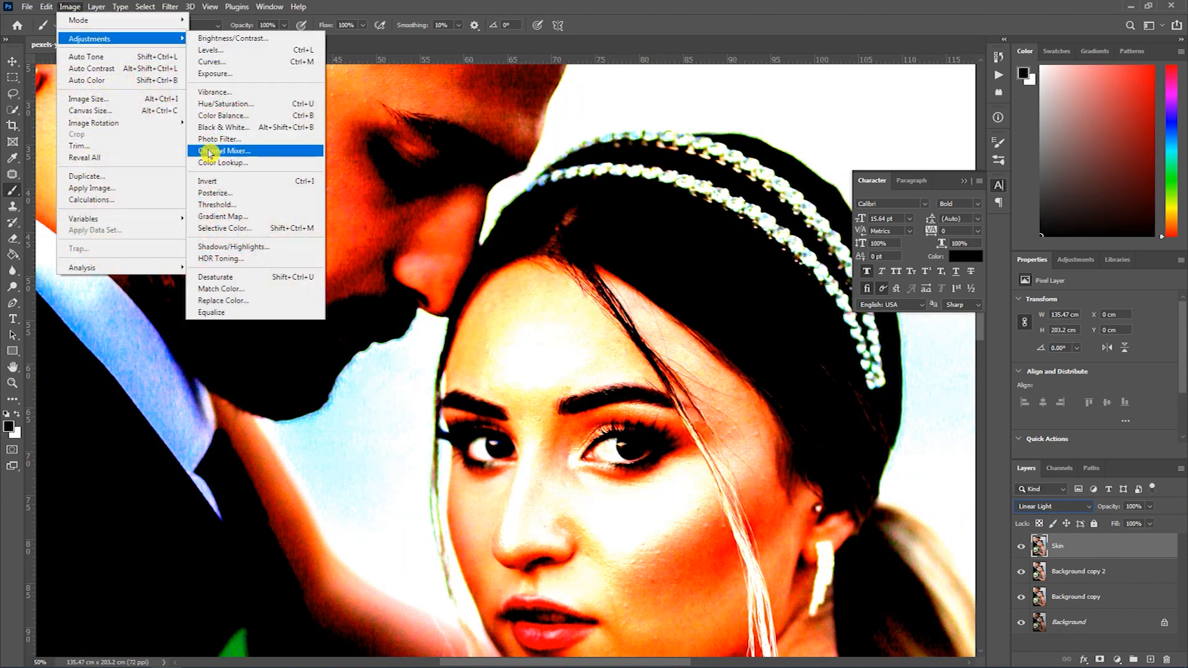
pyautogui.click(214, 182)
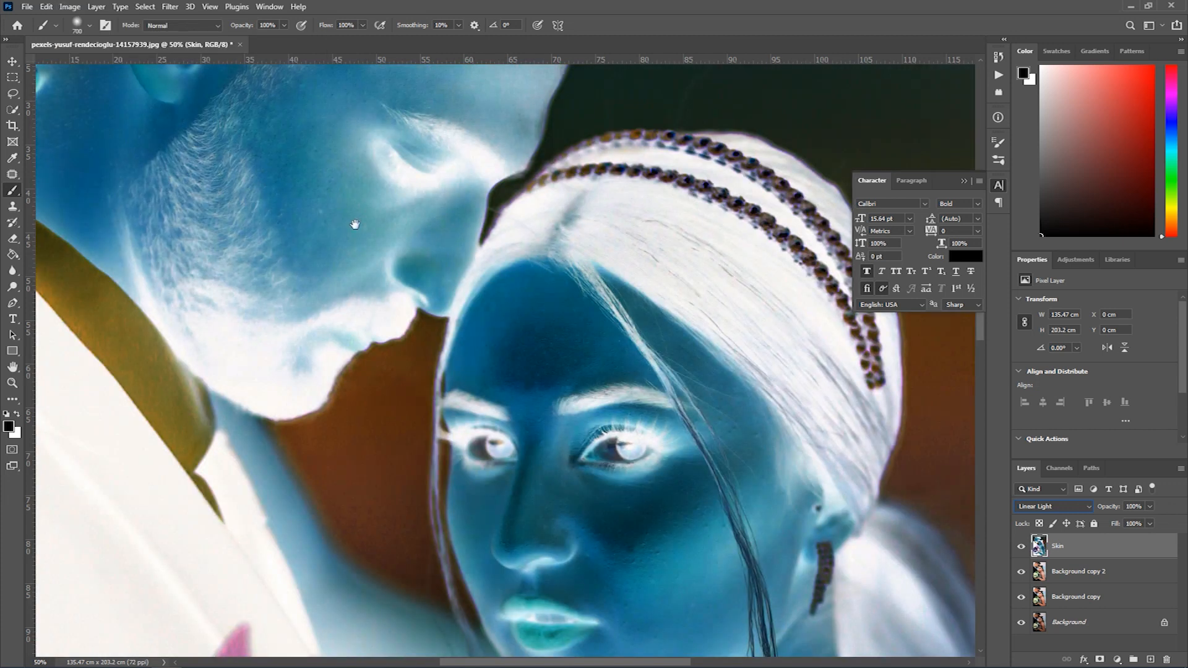
# - Apply a High Pass filter with a 10.0 pixel radius to the Skin layer
pyautogui.moveTo(519, 349); pyautogui.dragTo(522, 281)
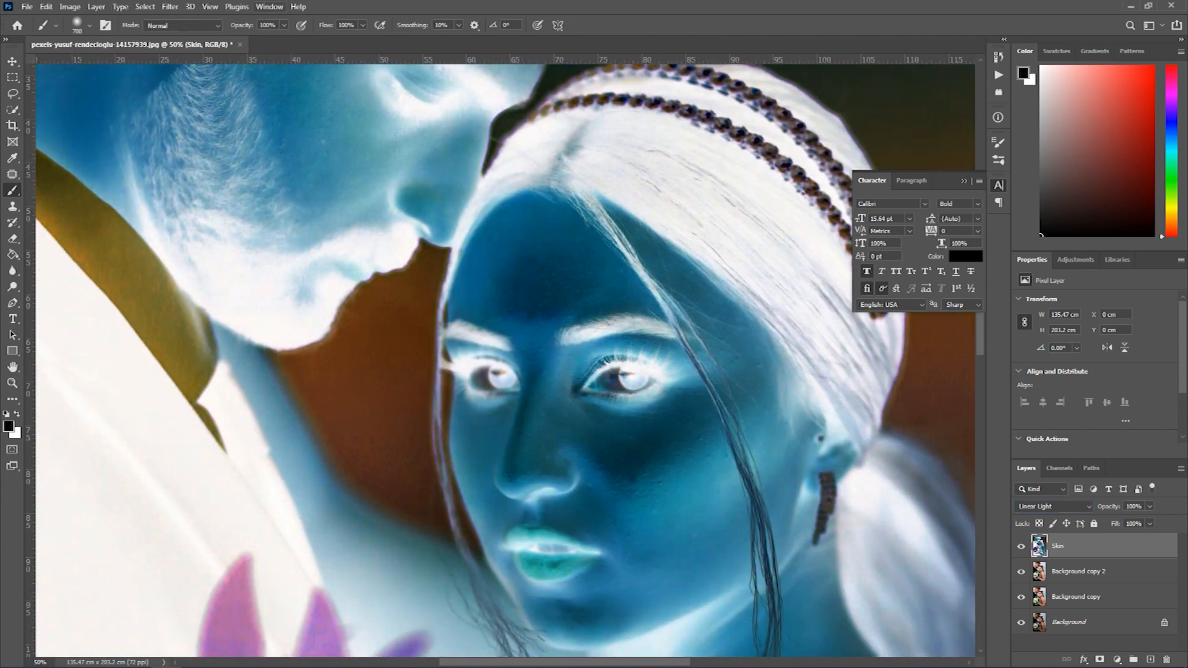
pyautogui.click(170, 7)
pyautogui.moveTo(190, 7)
pyautogui.click(151, 13)
pyautogui.click(170, 7)
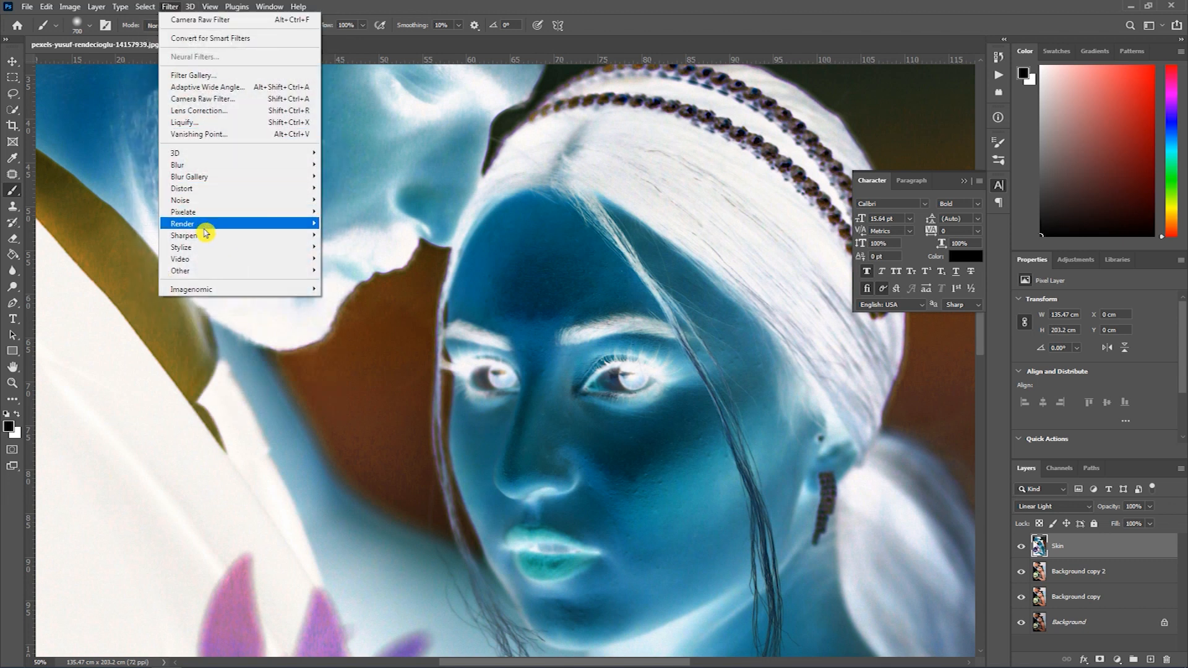
pyautogui.moveTo(221, 270)
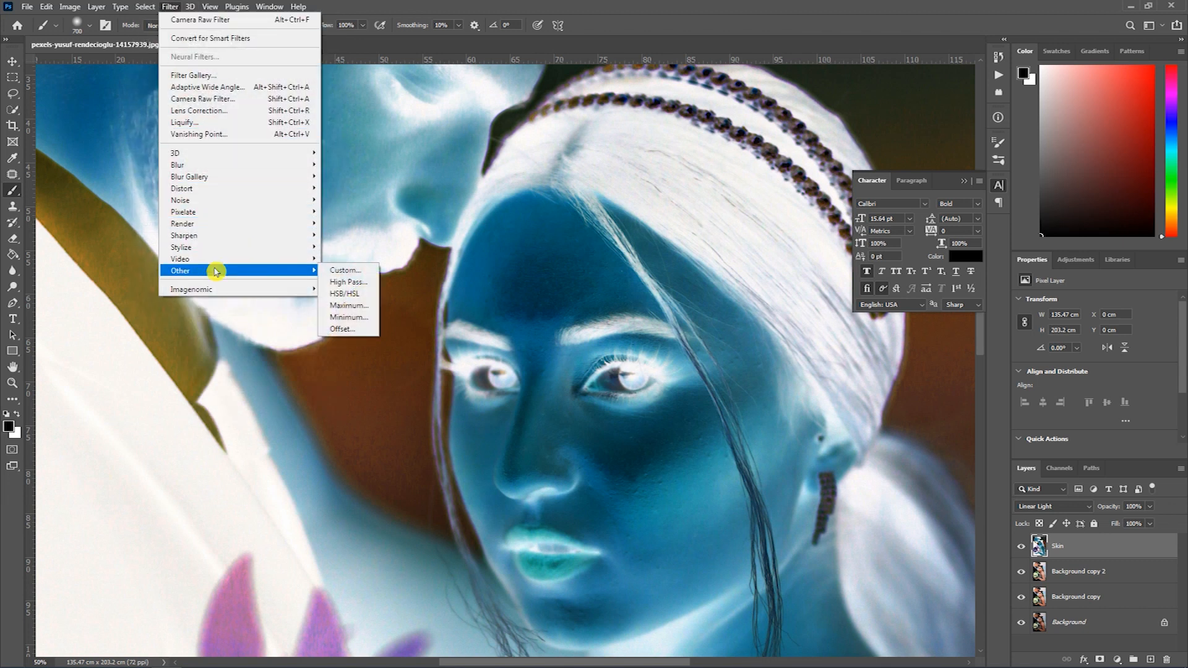
pyautogui.click(338, 284)
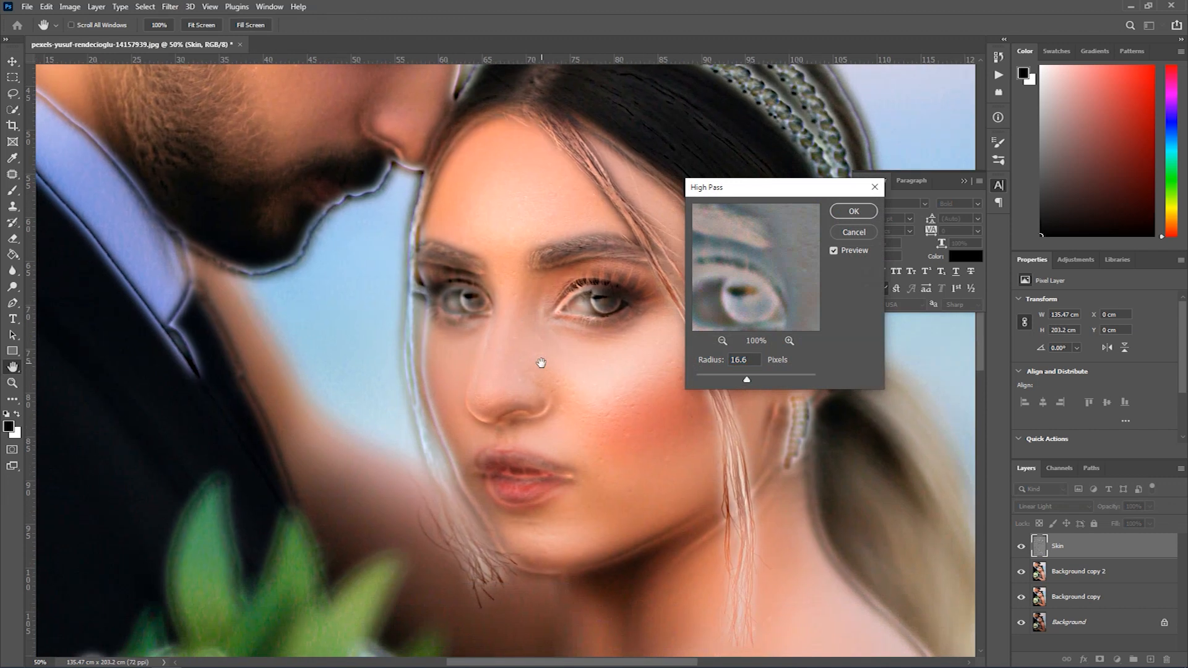
pyautogui.keyDown('ctrl'); pyautogui.click(542, 364); pyautogui.keyUp('ctrl')
pyautogui.moveTo(730, 382); pyautogui.dragTo(744, 379)
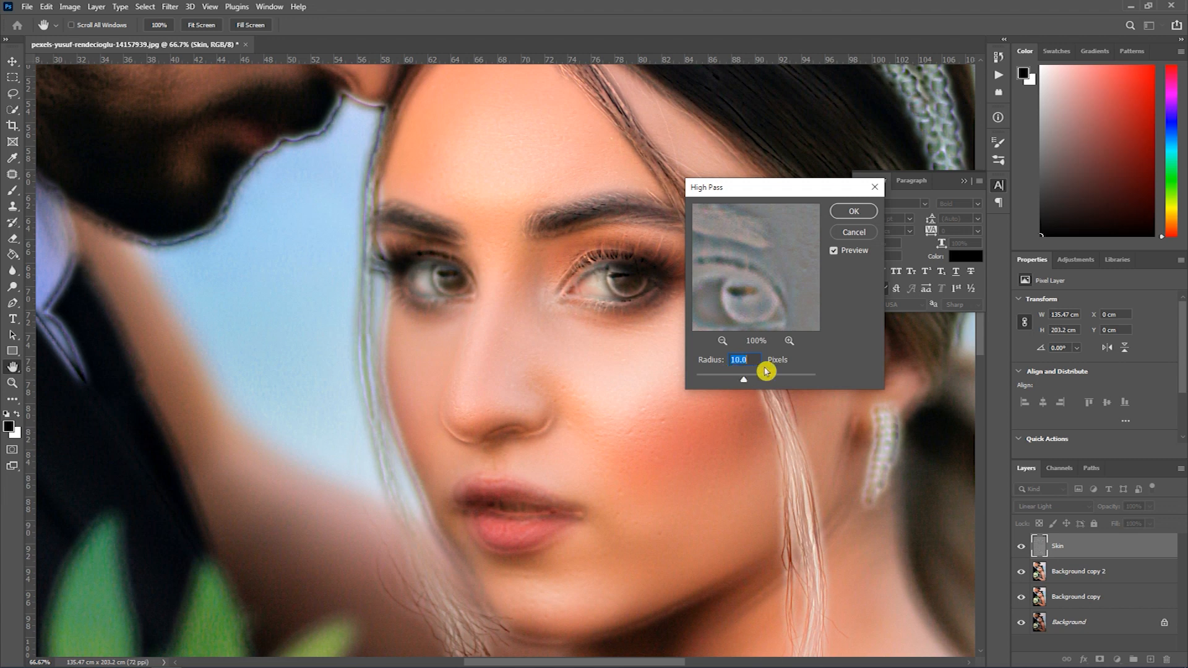
pyautogui.click(846, 222)
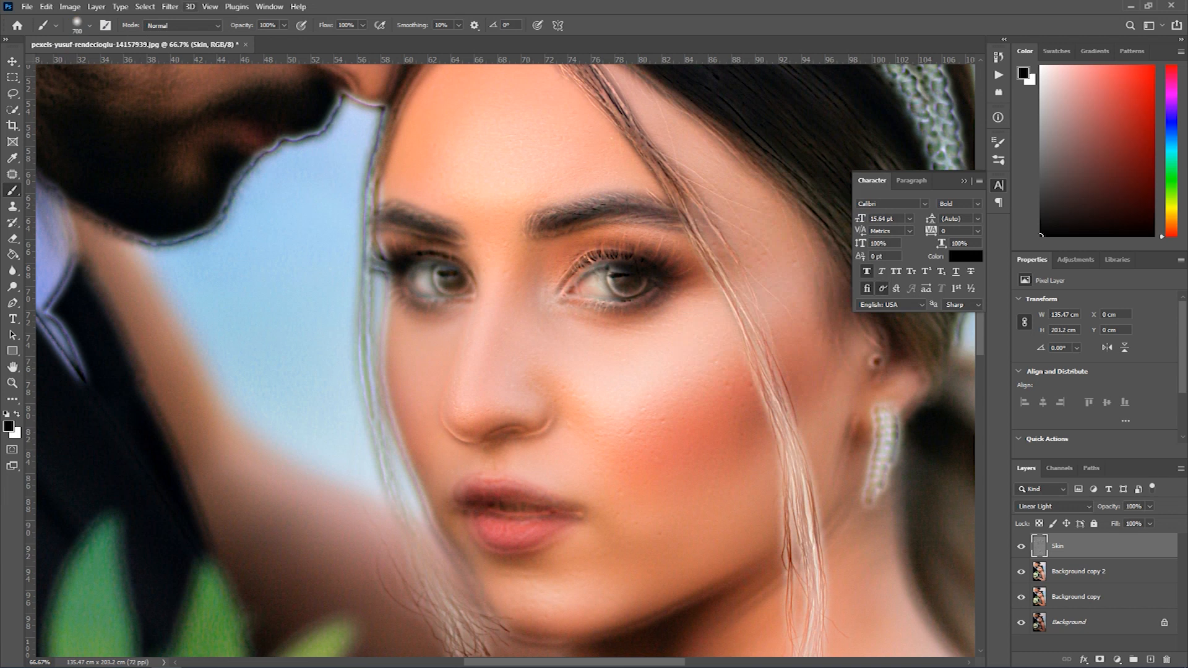
# - Apply a Gaussian Blur with a 7.2 pixel radius to the Skin layer
pyautogui.click(170, 7)
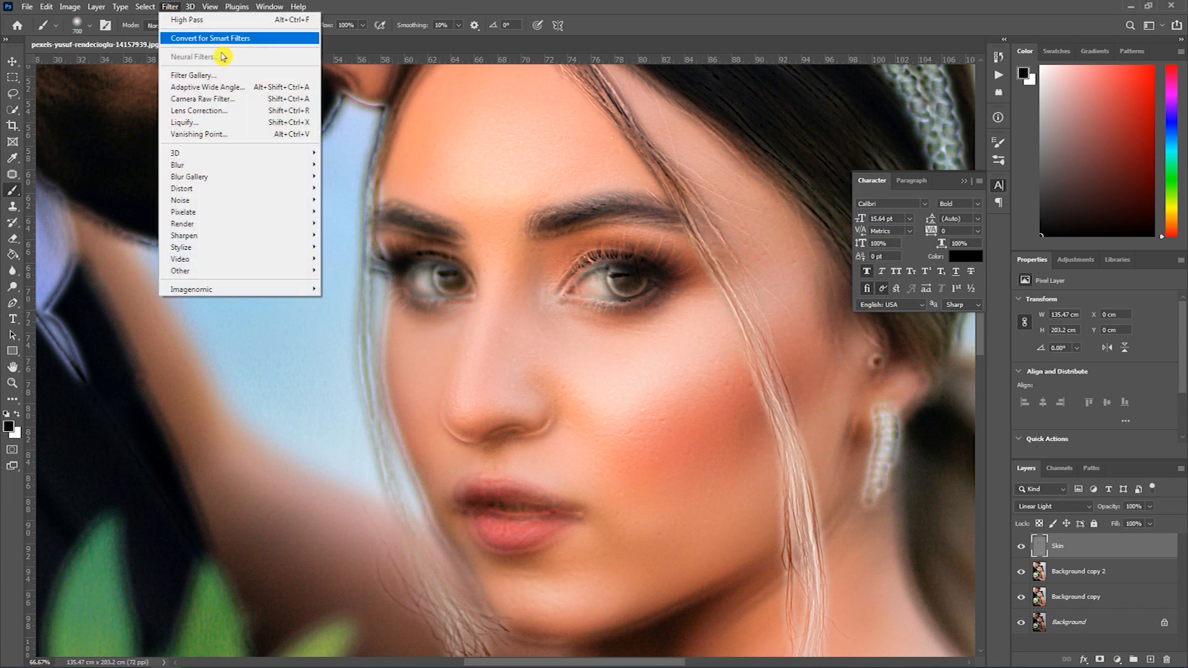
pyautogui.moveTo(212, 165)
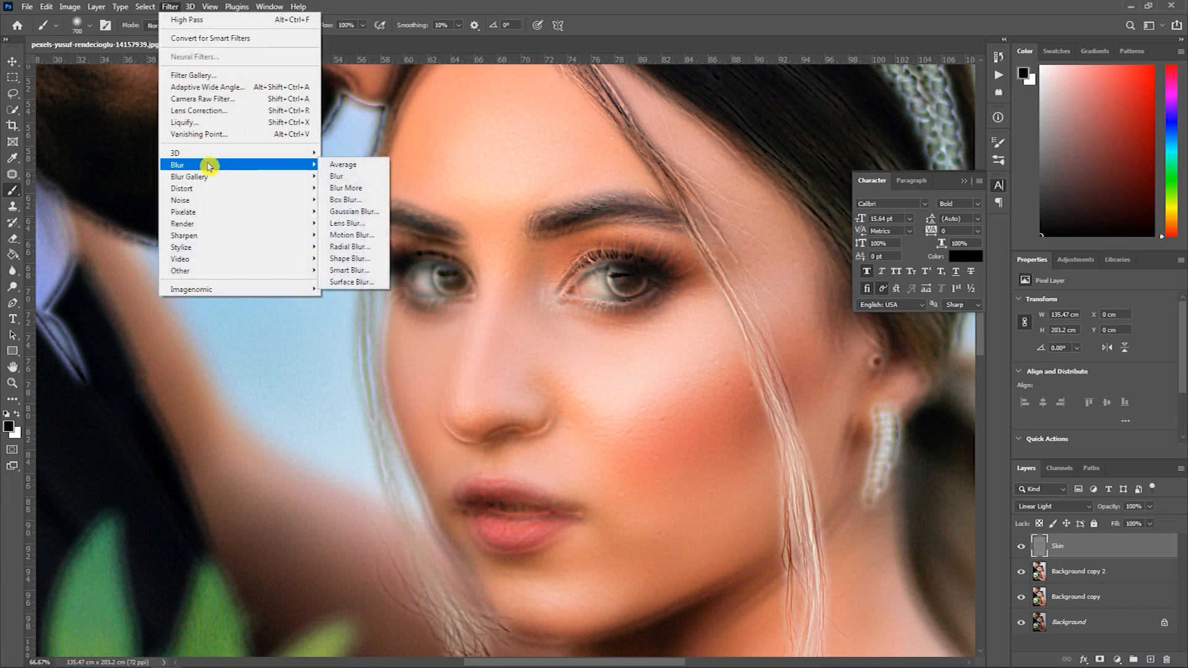
pyautogui.click(359, 211)
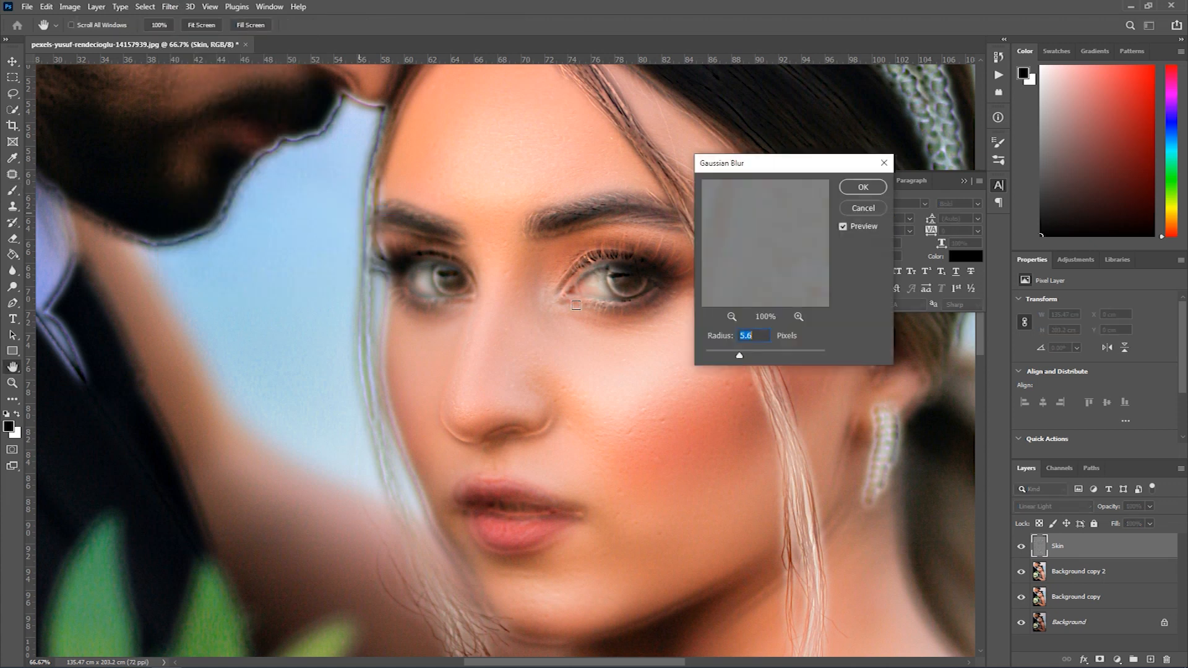
pyautogui.moveTo(743, 359); pyautogui.dragTo(744, 356)
pyautogui.moveTo(482, 327); pyautogui.dragTo(548, 454)
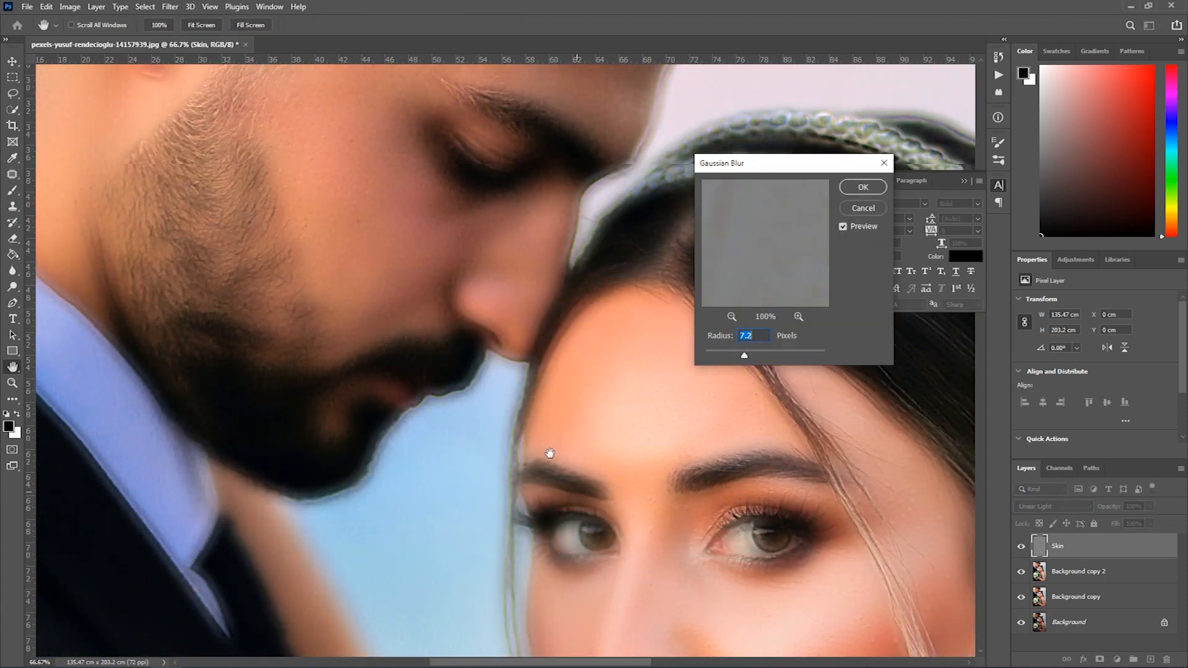
pyautogui.moveTo(445, 309); pyautogui.dragTo(446, 411)
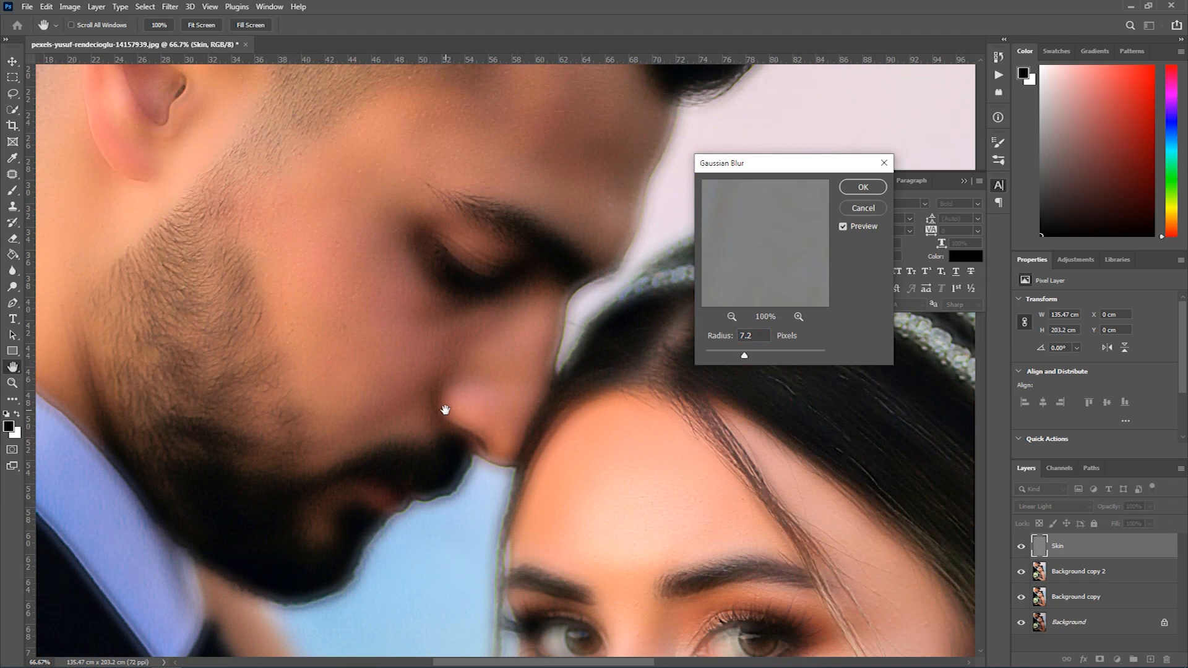
pyautogui.click(863, 188)
pyautogui.press('b')
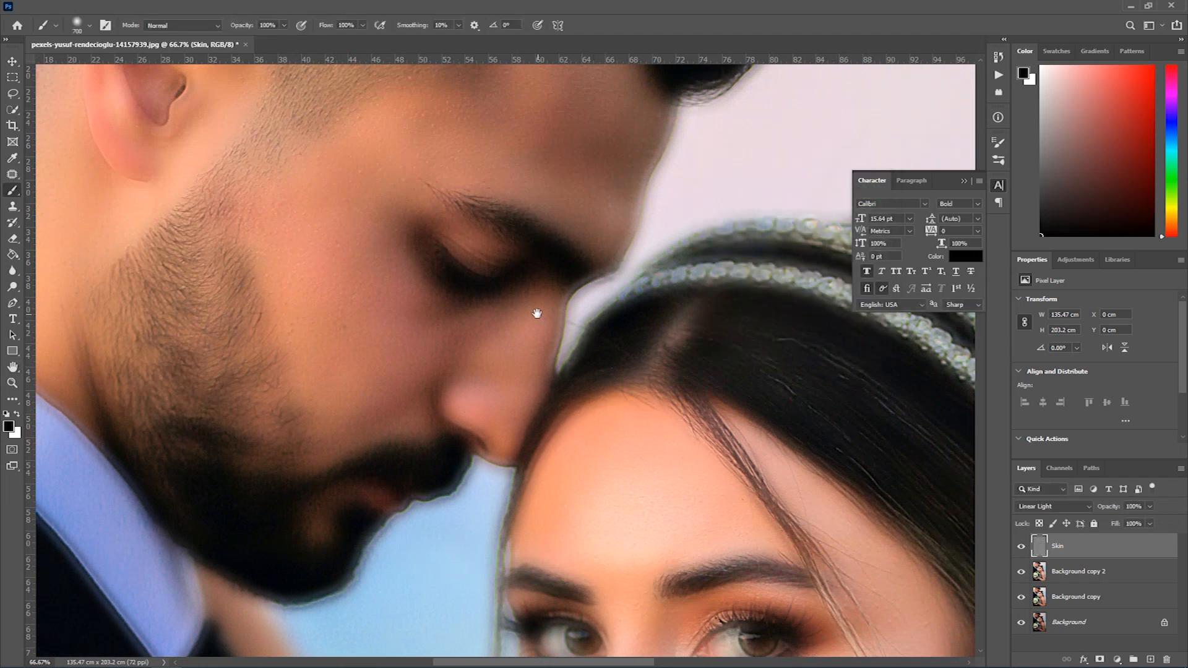
# - Compare the couple's faces and hair with the Skin layer hidden and shown to examine the smoothing effect
pyautogui.scroll(-1, 536, 314)
pyautogui.moveTo(649, 503); pyautogui.dragTo(630, 304)
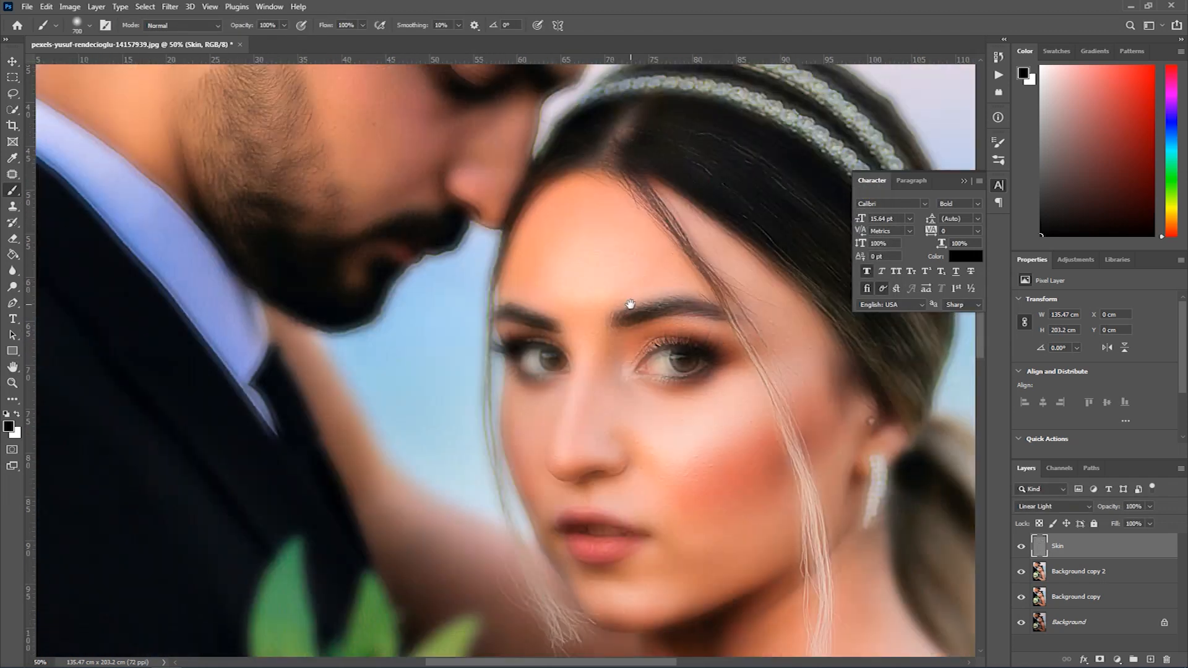
pyautogui.click(1021, 547)
pyautogui.click(1021, 547)
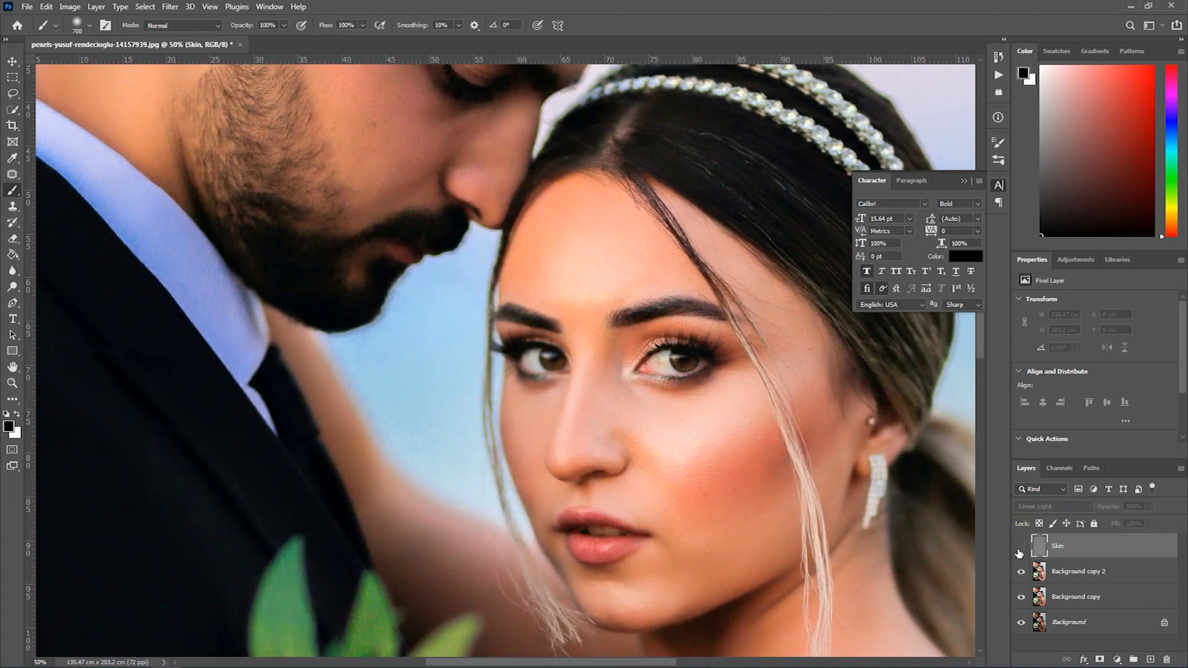
pyautogui.click(1021, 547)
pyautogui.click(1021, 547)
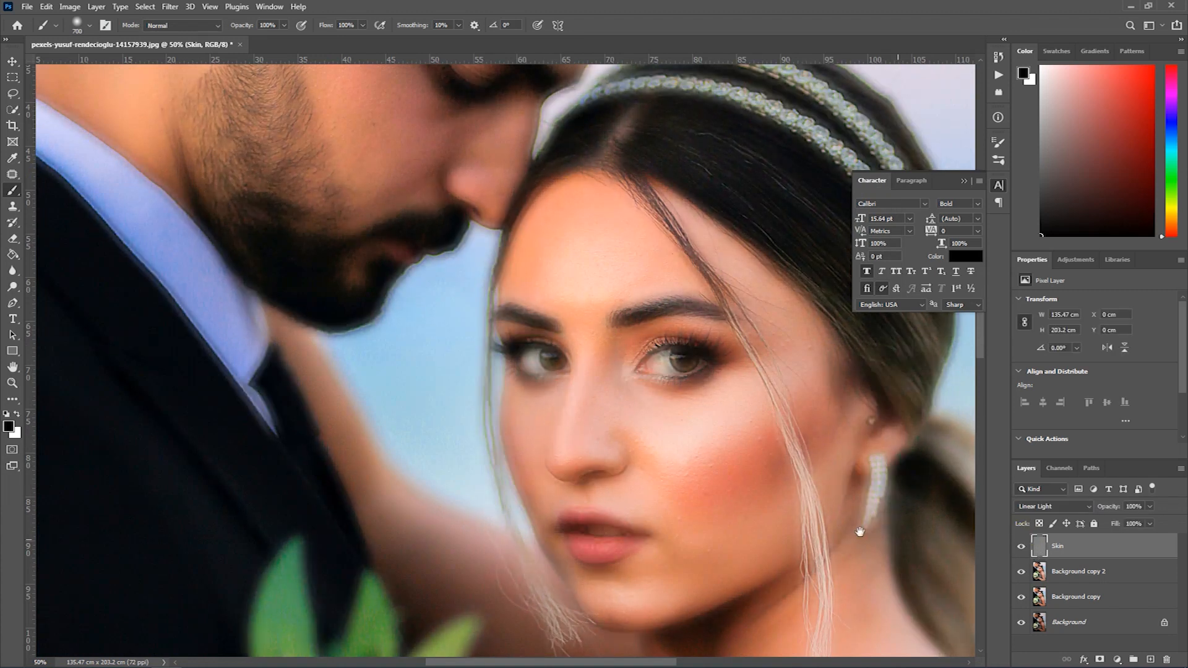
pyautogui.scroll(-1, 589, 416)
pyautogui.moveTo(542, 297); pyautogui.dragTo(427, 491)
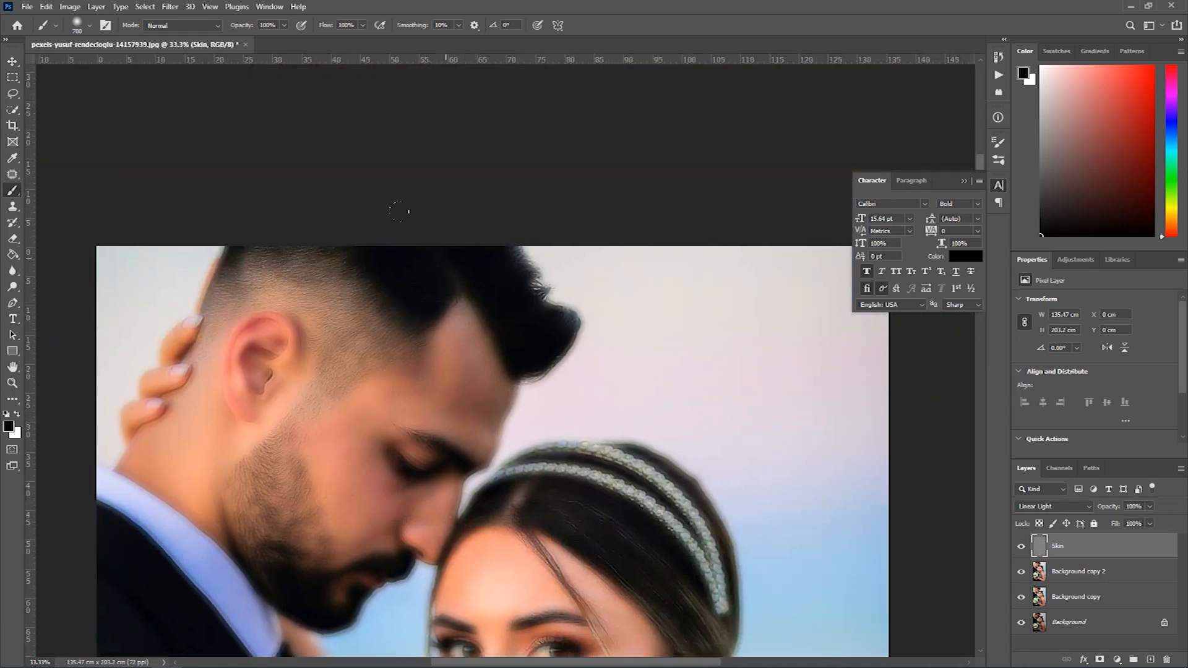
pyautogui.moveTo(609, 486); pyautogui.dragTo(626, 337)
pyautogui.scroll(2, 618, 347)
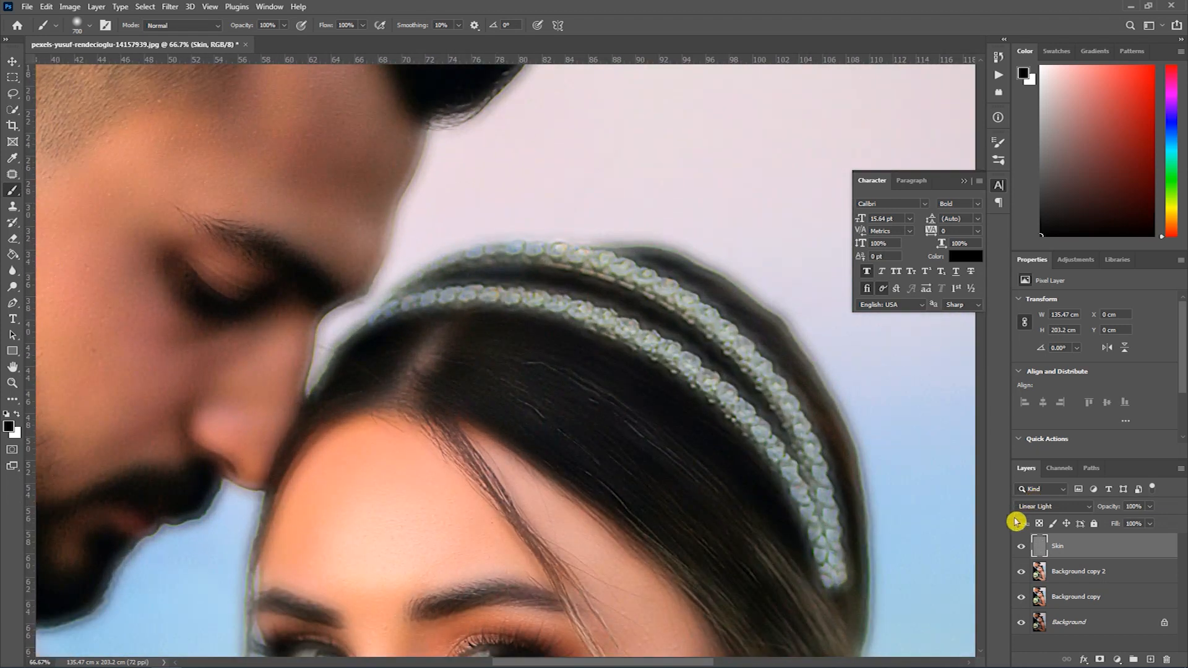
pyautogui.click(1021, 546)
pyautogui.click(1021, 546)
pyautogui.scroll(-1, 409, 403)
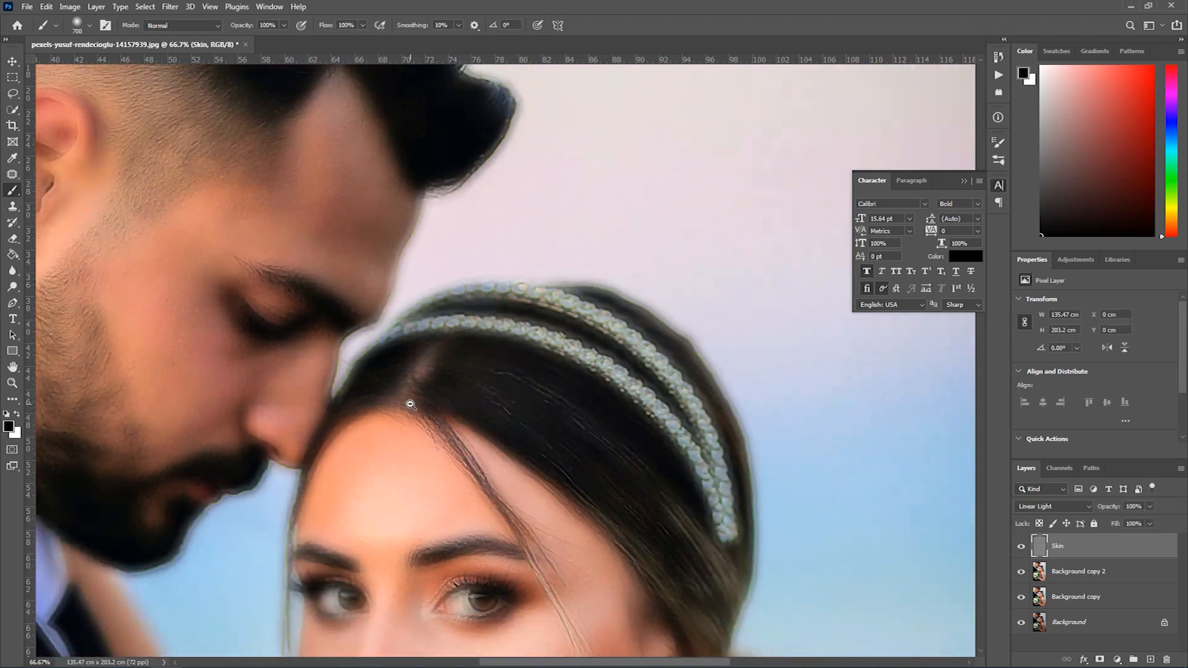
pyautogui.moveTo(451, 485); pyautogui.dragTo(655, 340)
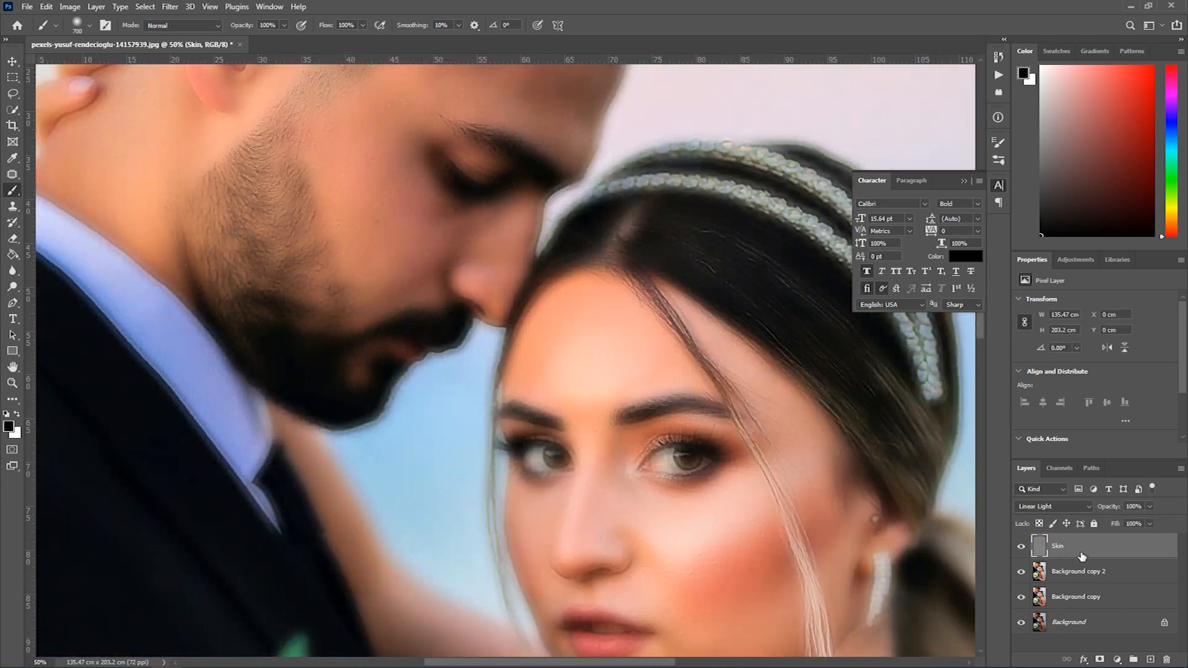
# - Add a layer mask to the Skin layer, invert it to black, and lower the brush opacity to 34%
pyautogui.click(1100, 660)
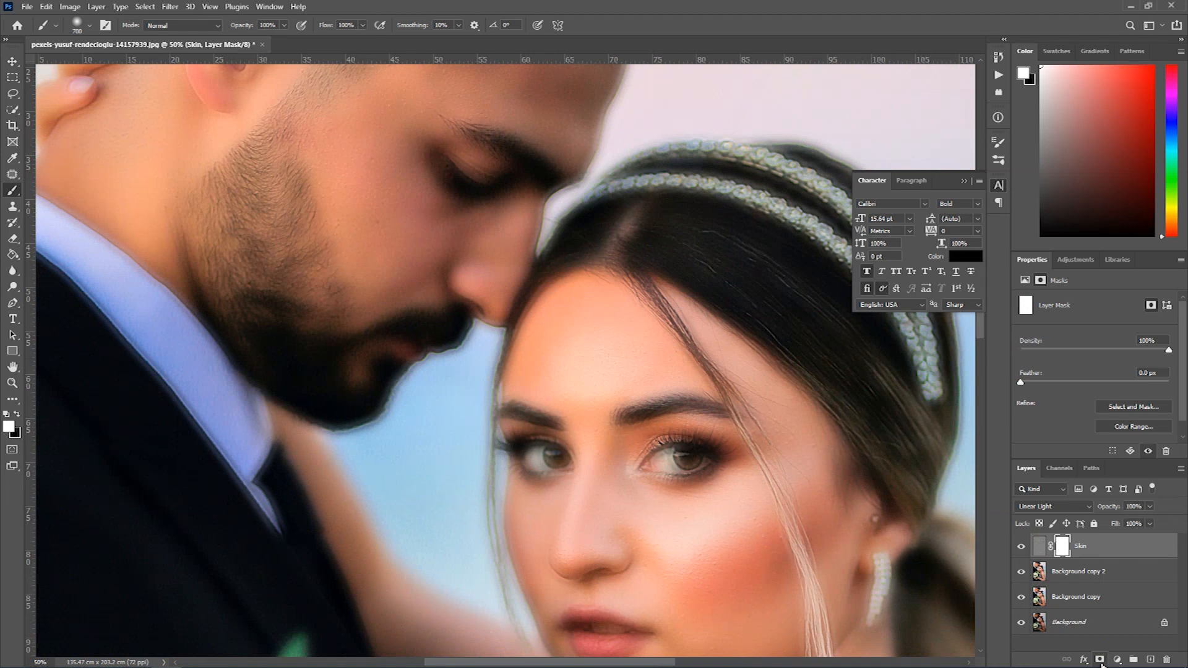
pyautogui.hotkey('ctrl', 'i')
pyautogui.keyDown('ctrl'); pyautogui.click(549, 457); pyautogui.keyUp('ctrl')
pyautogui.moveTo(618, 476); pyautogui.dragTo(489, 327)
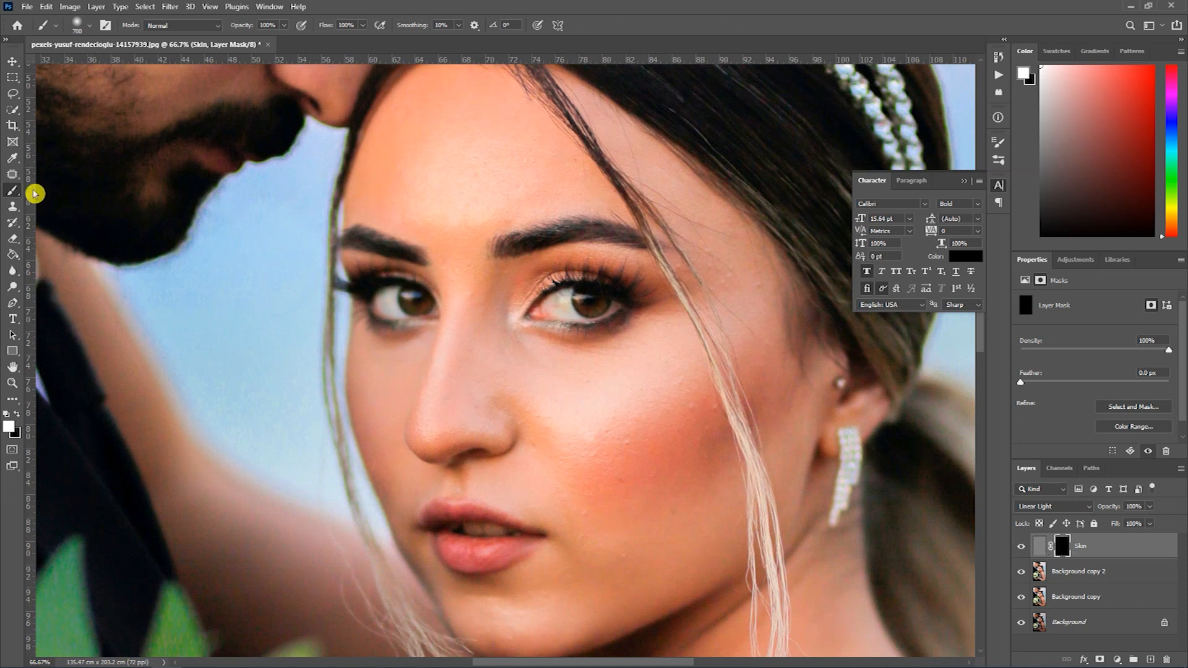
pyautogui.click(284, 24)
pyautogui.moveTo(252, 40); pyautogui.dragTo(247, 40)
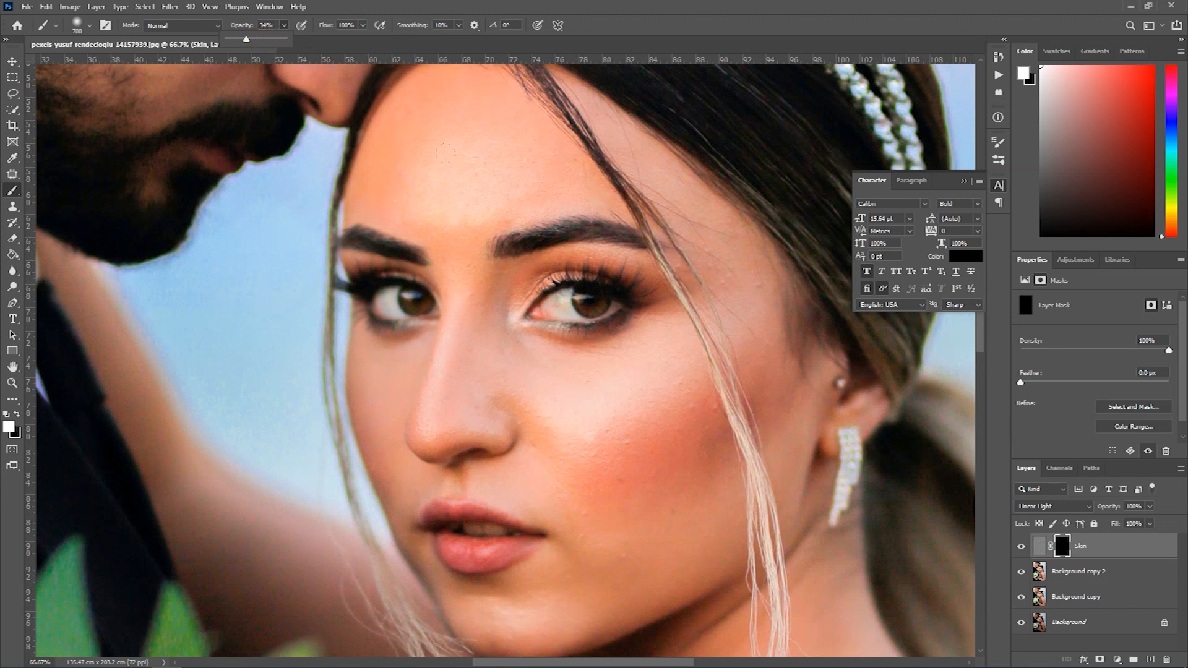
# - Paint smoothing onto the bride's forehead in the Skin layer mask with a 175-pixel white brush at 34% opacity
pyautogui.press('[')
pyautogui.press(']')
pyautogui.scroll(1, 510, 149)
pyautogui.moveTo(508, 144); pyautogui.dragTo(529, 211)
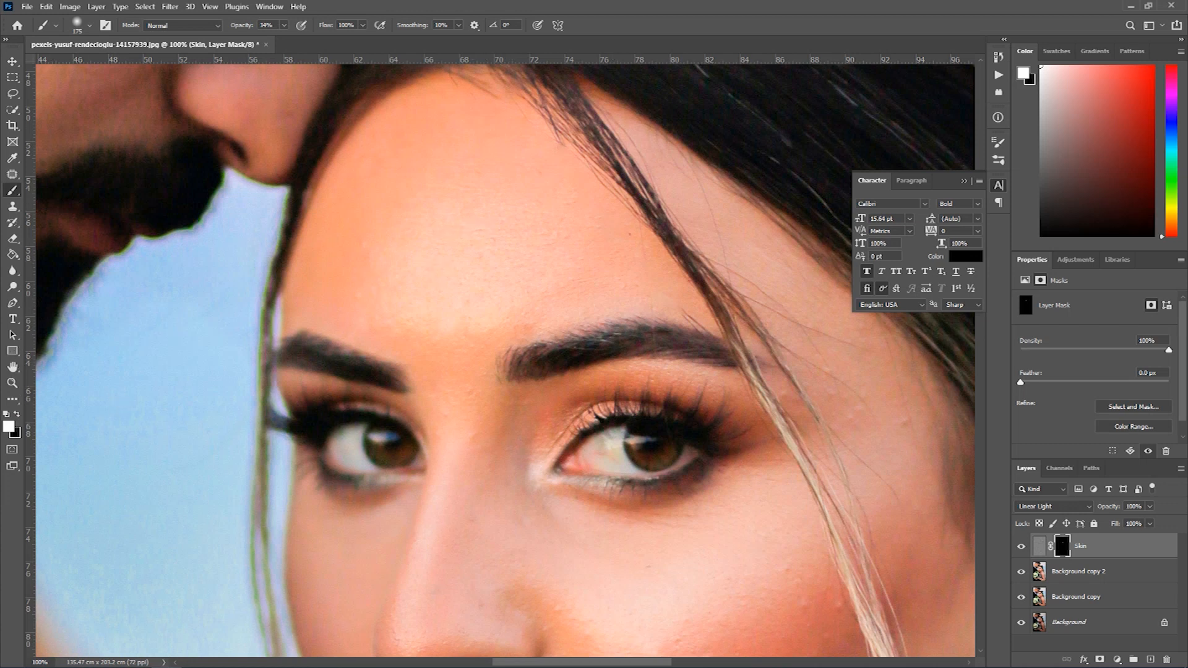
# - Raise the brush opacity to 100% and paint white over the bride's forehead in the Skin mask
pyautogui.click(16, 414)
pyautogui.click(283, 25)
pyautogui.moveTo(287, 43); pyautogui.dragTo(326, 42)
pyautogui.click(16, 413)
pyautogui.moveTo(497, 417); pyautogui.dragTo(576, 448)
pyautogui.hotkey('ctrl', 'z')
pyautogui.moveTo(549, 229)
pyautogui.mouseDown()
pyautogui.moveTo(545, 275)
pyautogui.moveTo(559, 279)
pyautogui.mouseUp()
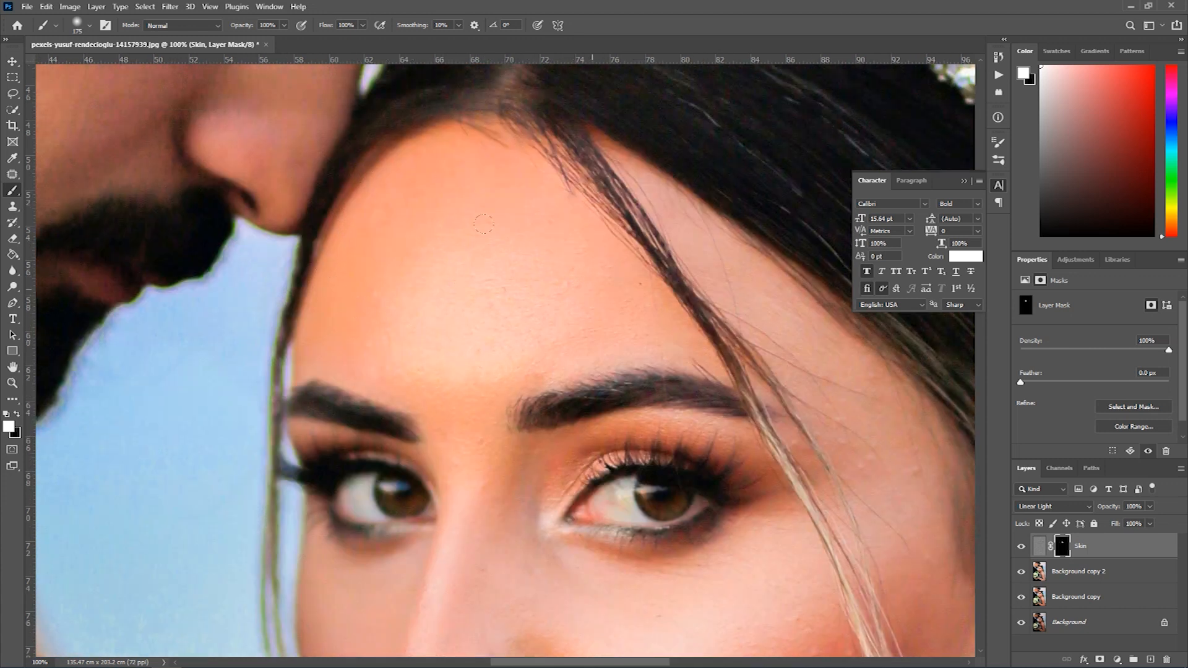
# - Paint white over the bride's cheeks and temple in the Skin mask with the 175-pixel brush
pyautogui.moveTo(740, 397); pyautogui.dragTo(591, 211)
pyautogui.moveTo(627, 486); pyautogui.dragTo(603, 410)
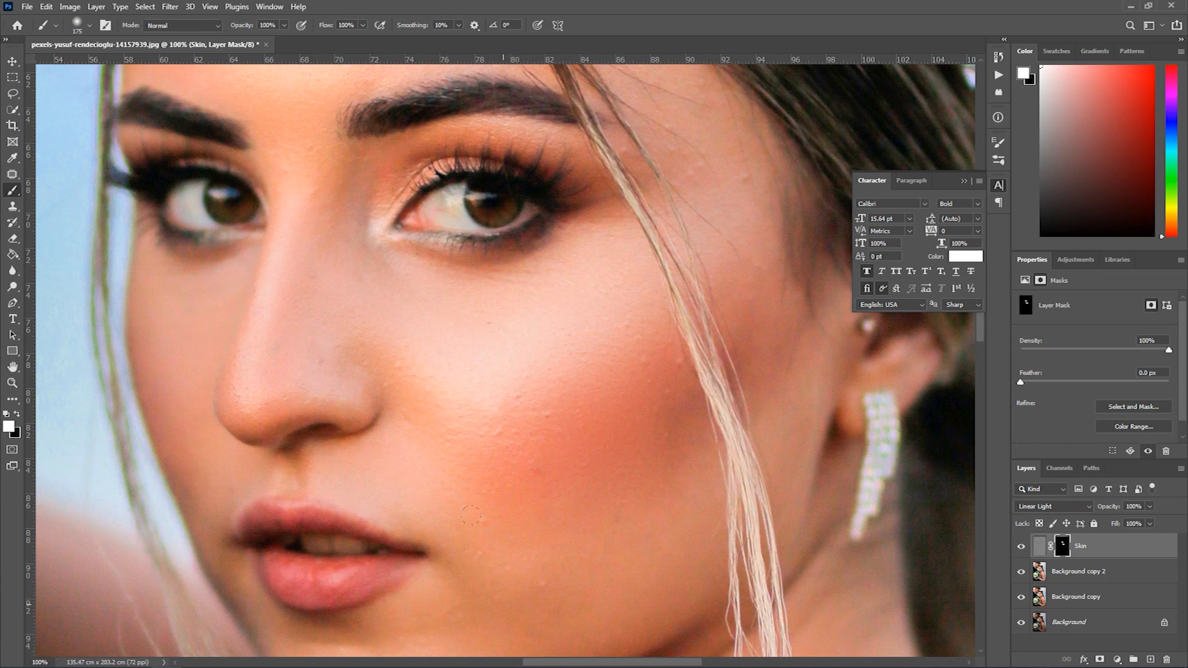
pyautogui.moveTo(696, 243); pyautogui.dragTo(622, 397)
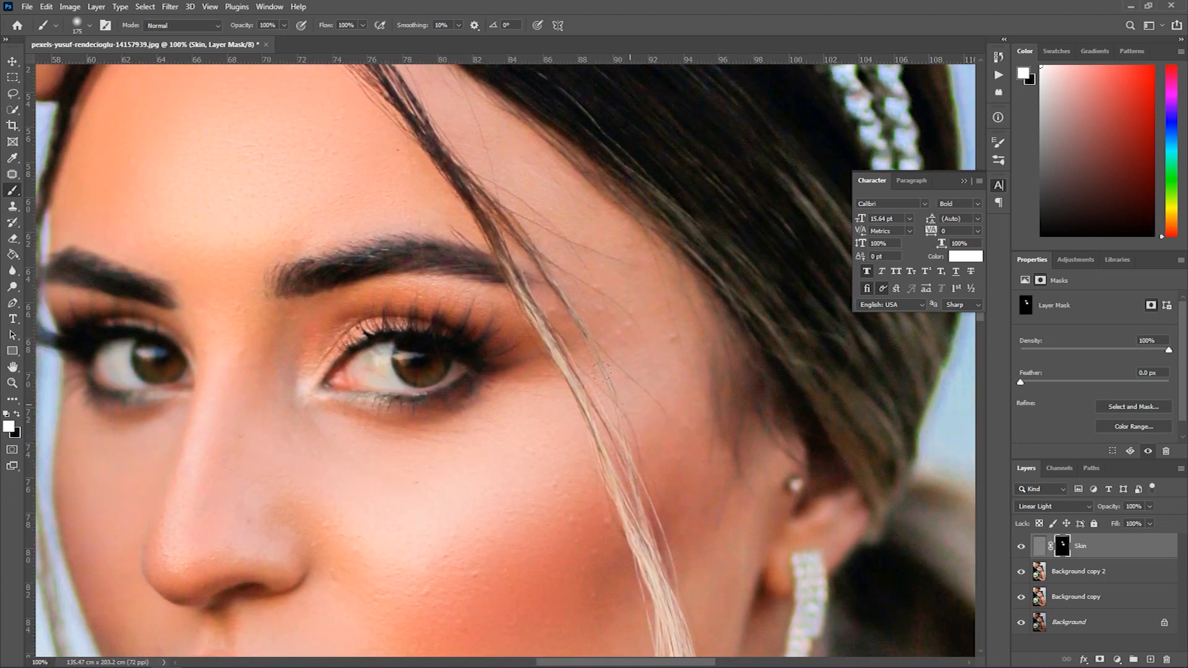
pyautogui.moveTo(310, 255); pyautogui.dragTo(521, 396)
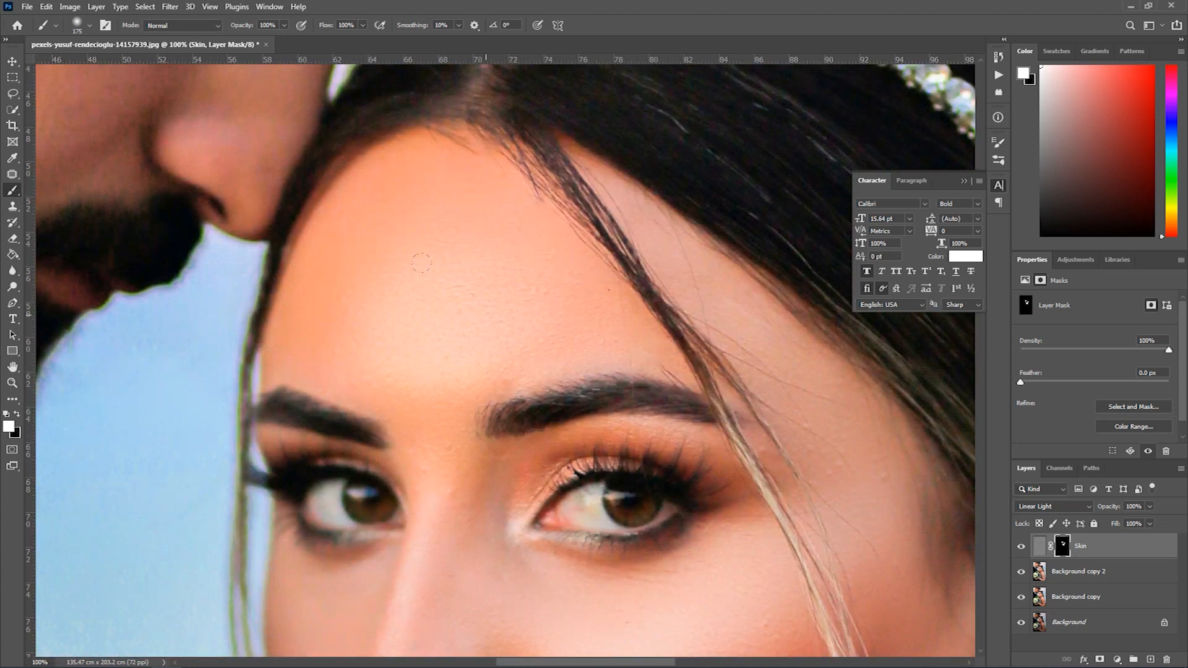
# - Set the brush to 53% opacity and 90 pixels, and paint the mask over the bride's nose, upper lip area and chin
pyautogui.moveTo(459, 459); pyautogui.dragTo(499, 347)
pyautogui.click(284, 25)
pyautogui.click(258, 39)
pyautogui.click(508, 233)
pyautogui.press('[')
pyautogui.press('[')
pyautogui.press('[')
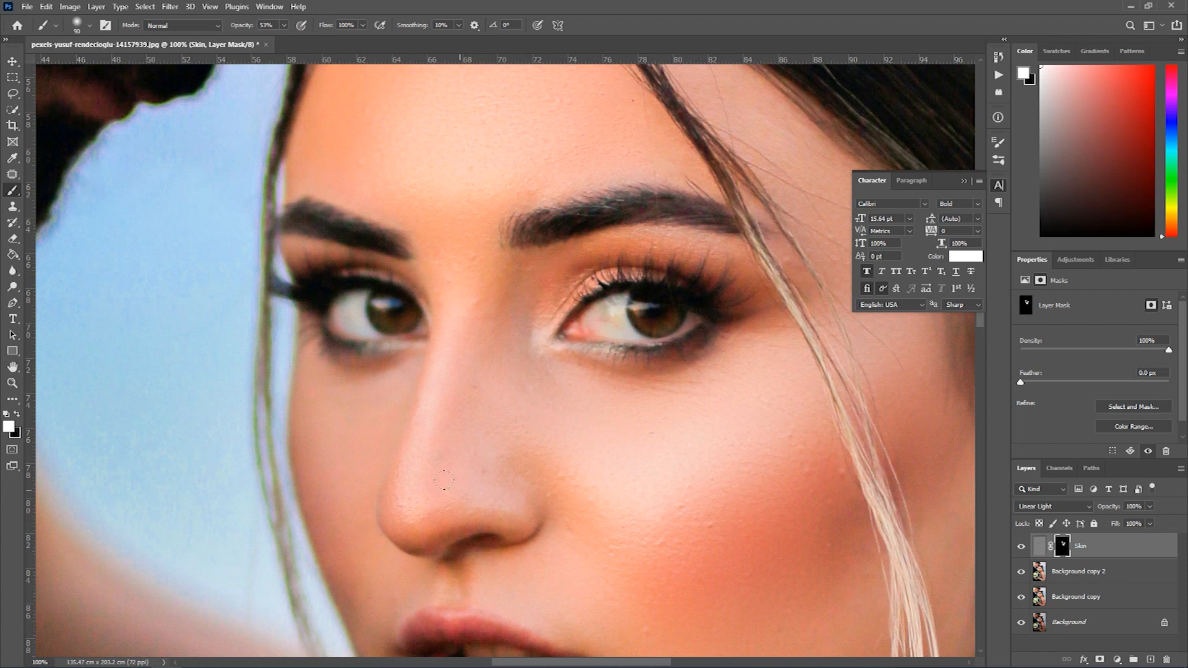
pyautogui.moveTo(585, 580); pyautogui.dragTo(592, 332)
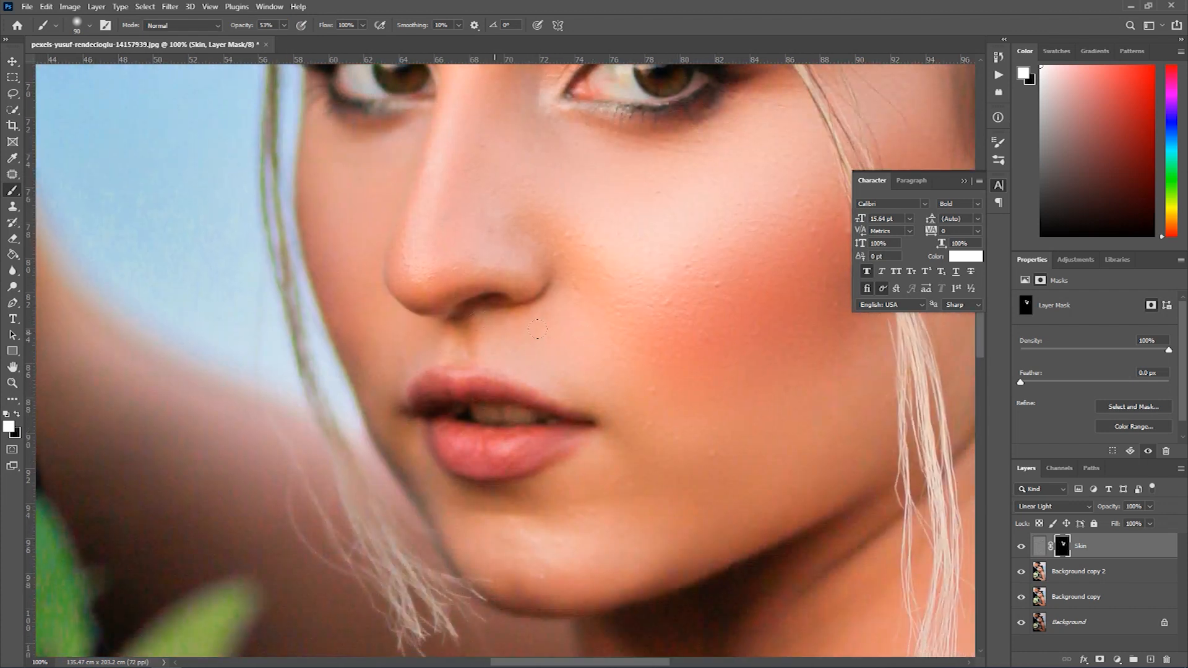
pyautogui.moveTo(632, 404); pyautogui.dragTo(562, 317)
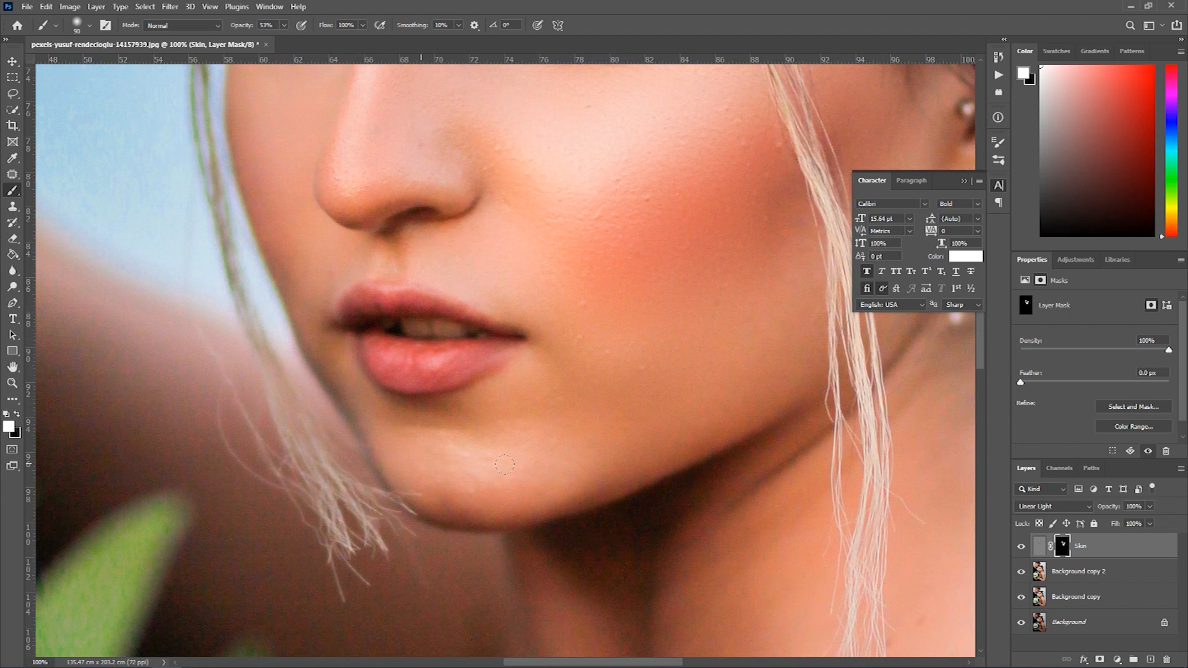
pyautogui.moveTo(610, 228); pyautogui.dragTo(557, 367)
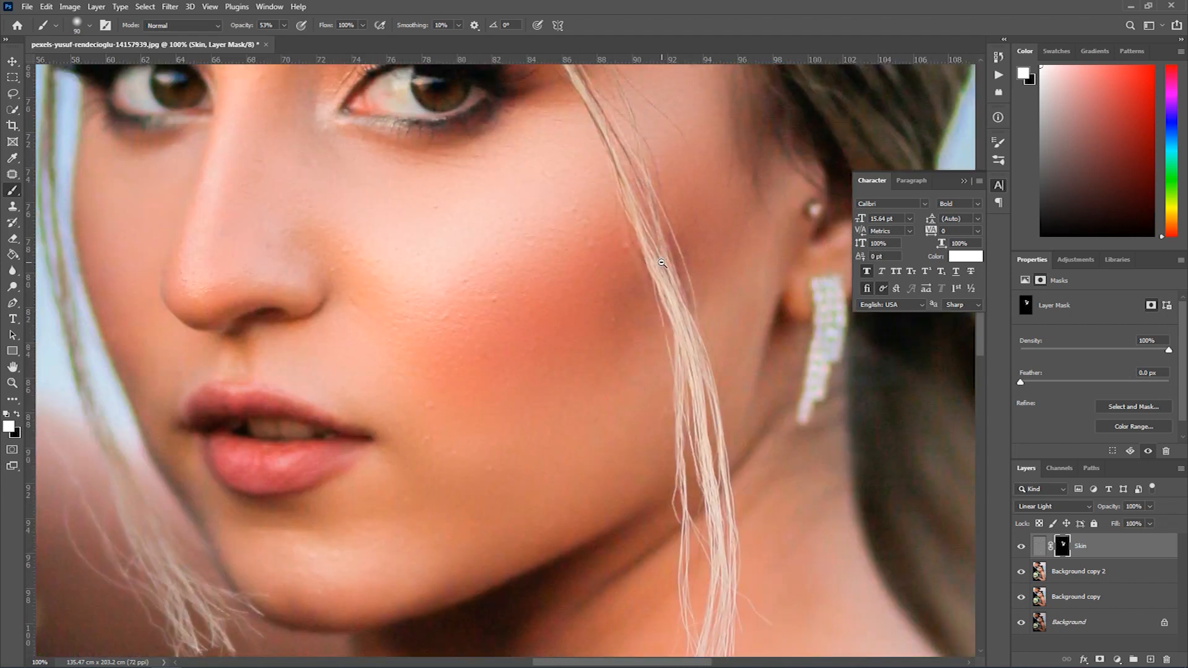
# - Paint the Skin mask over the bride's neck and shoulder with a 300-pixel brush at 53% opacity
pyautogui.scroll(-1, 658, 266)
pyautogui.moveTo(647, 490); pyautogui.dragTo(543, 227)
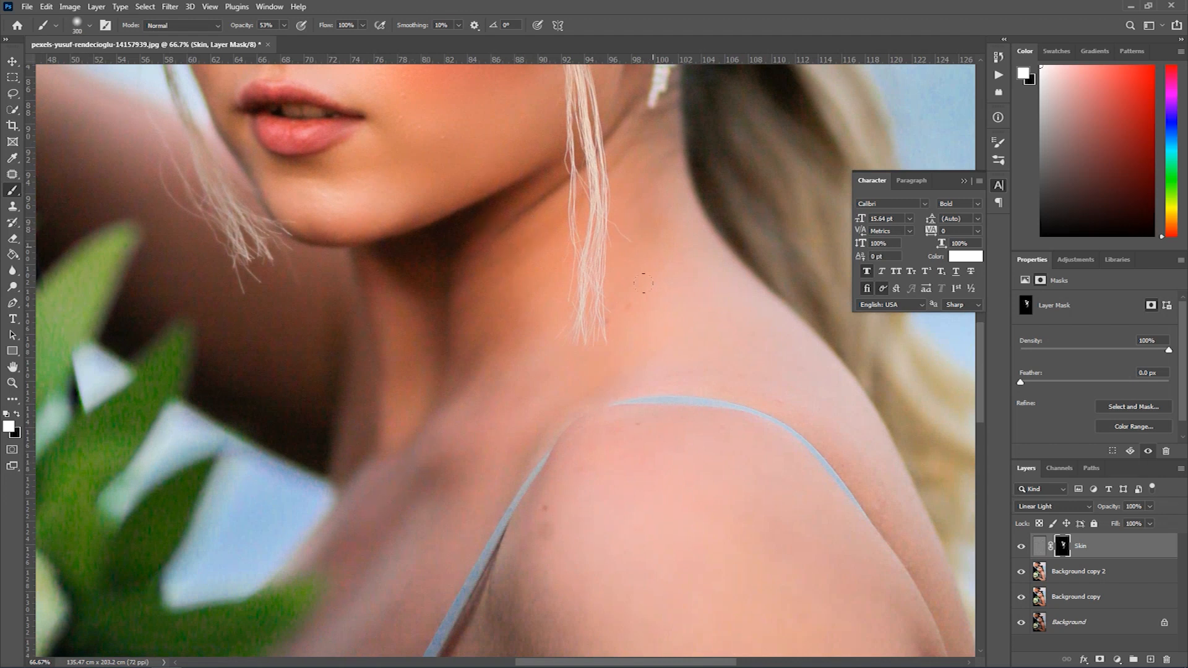
pyautogui.scroll(-1, 642, 369)
pyautogui.moveTo(677, 559); pyautogui.dragTo(602, 336)
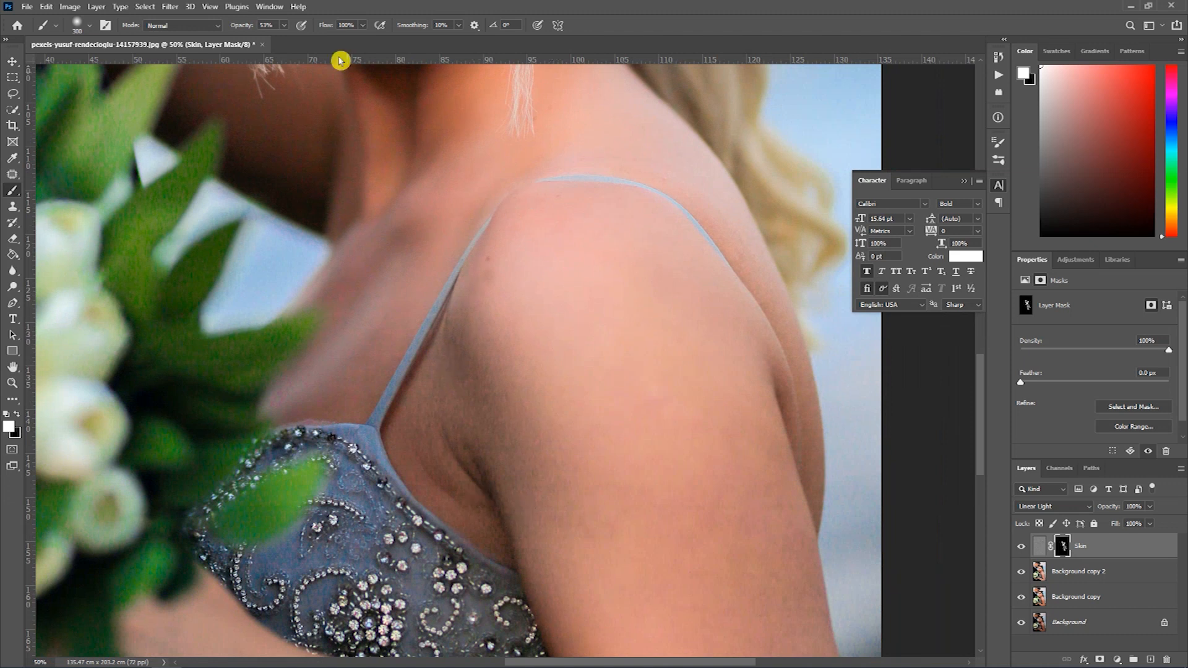
# - Raise the brush opacity to 75% and paint the Skin mask over the bride's arms with a 600-pixel brush
pyautogui.click(284, 26)
pyautogui.moveTo(286, 37); pyautogui.dragTo(298, 40)
pyautogui.moveTo(625, 480); pyautogui.dragTo(591, 398)
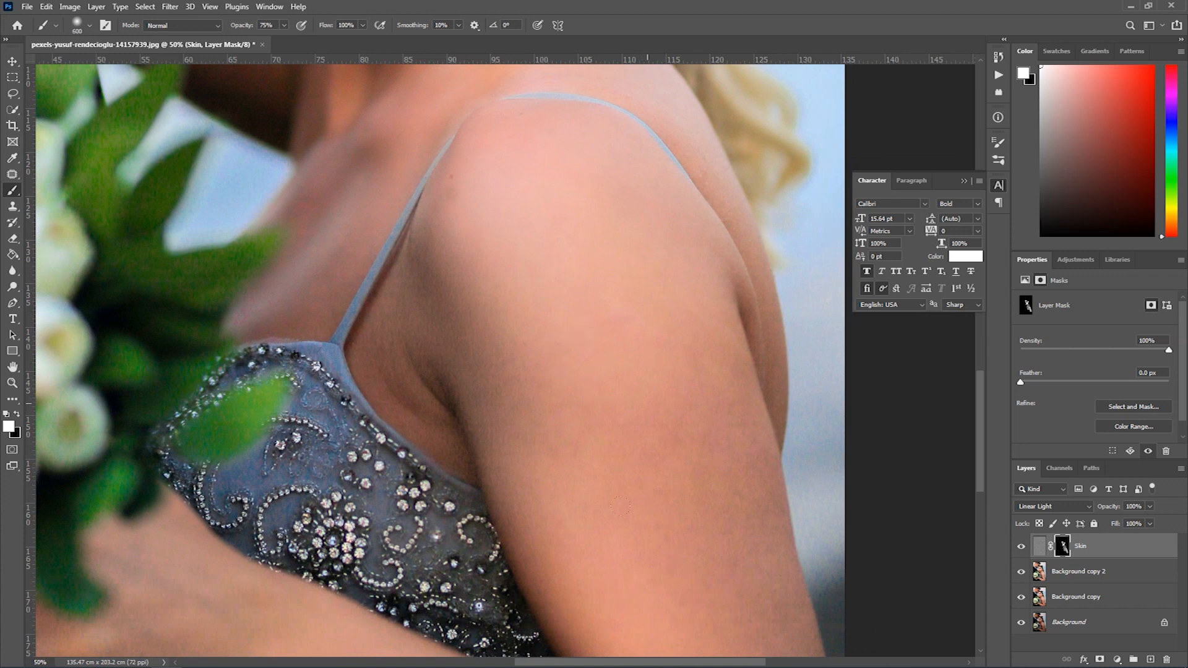
pyautogui.moveTo(433, 503); pyautogui.dragTo(499, 361)
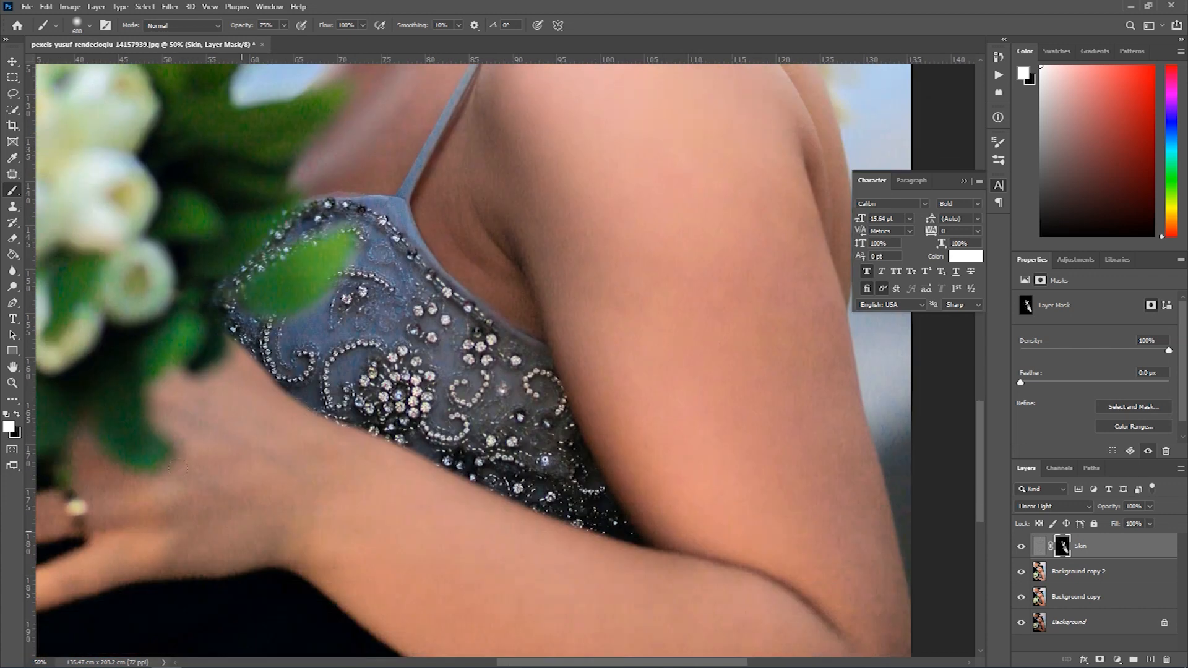
# - Paint the Skin mask over the groom's face and neck with a 175-pixel brush at 75% opacity
pyautogui.moveTo(637, 337); pyautogui.dragTo(649, 639)
pyautogui.moveTo(492, 373); pyautogui.dragTo(694, 663)
pyautogui.moveTo(324, 243); pyautogui.dragTo(517, 448)
pyautogui.moveTo(556, 273); pyautogui.dragTo(512, 561)
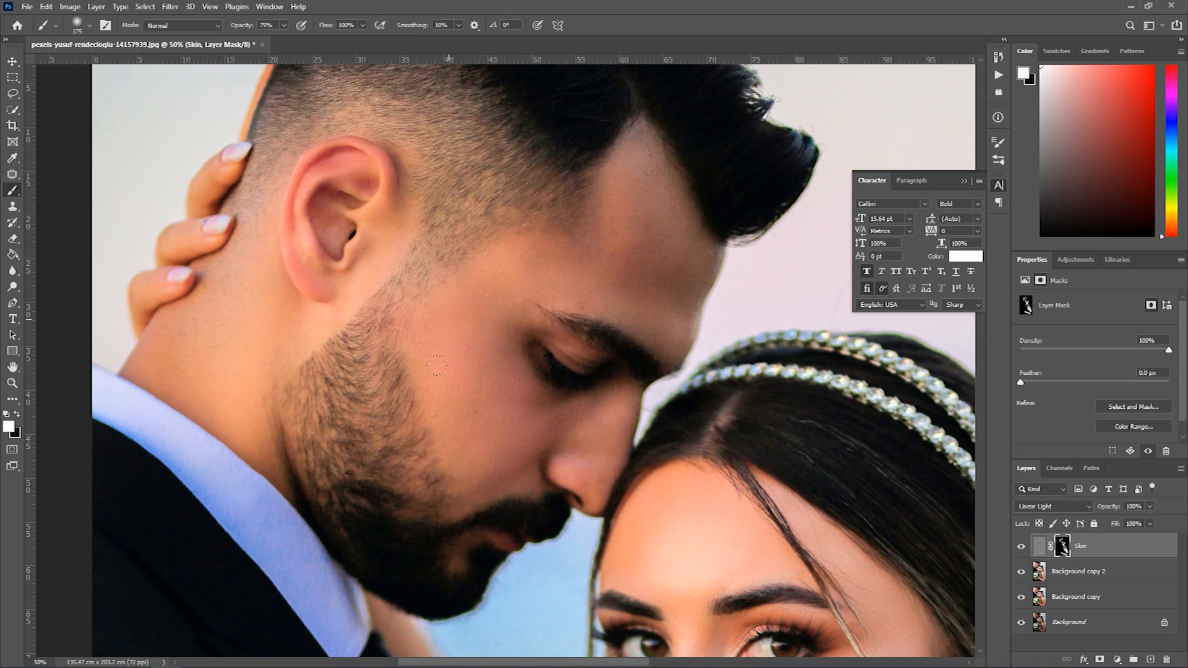
pyautogui.keyDown('ctrl'); pyautogui.click(271, 316); pyautogui.keyUp('ctrl')
pyautogui.moveTo(271, 317); pyautogui.dragTo(374, 384)
pyautogui.click(284, 25)
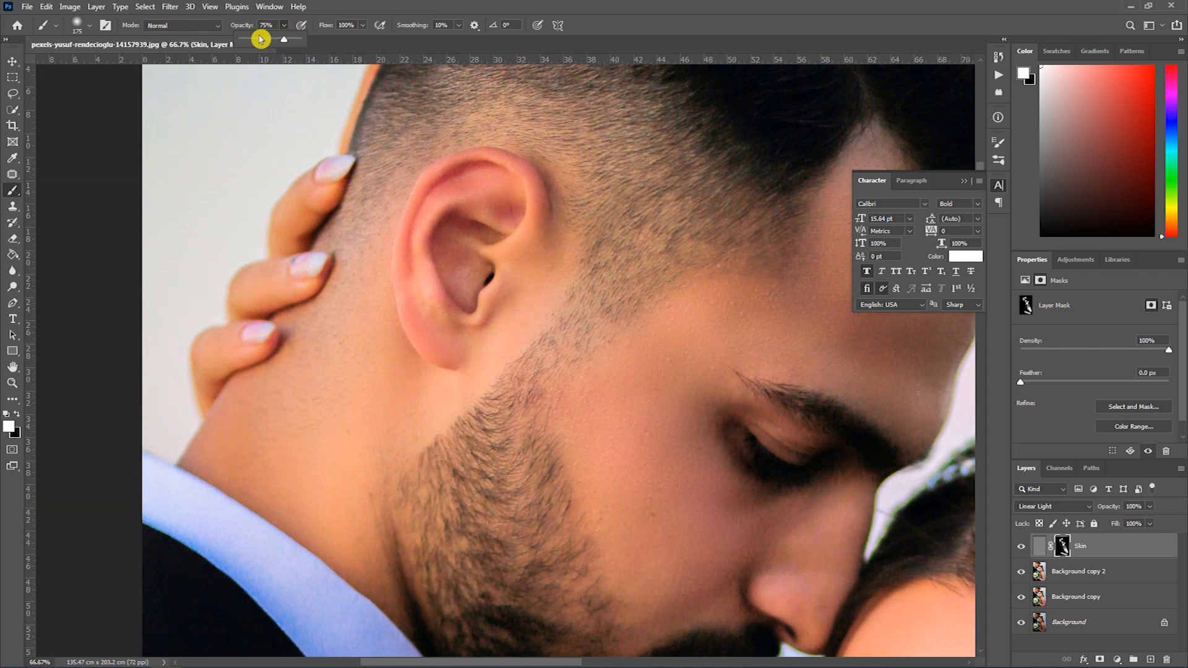
pyautogui.moveTo(494, 191); pyautogui.dragTo(449, 239)
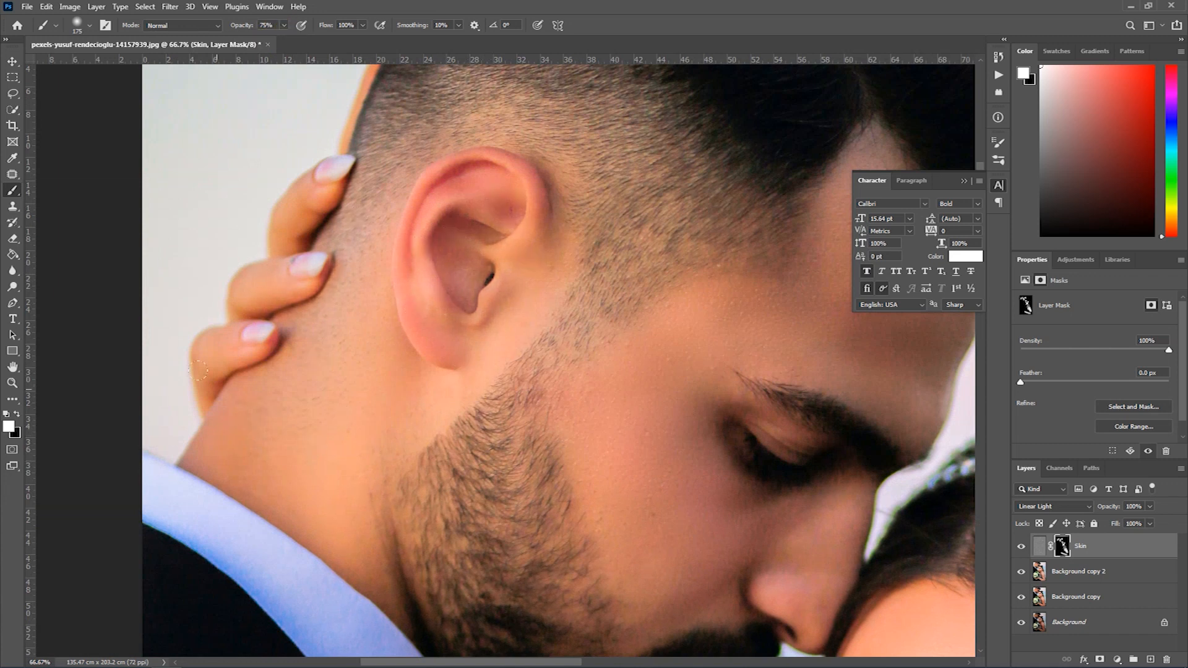
# - Compare the couple's skin across the portrait with the Skin layer hidden and shown to judge the masked smoothing
pyautogui.keyDown('alt'); pyautogui.click(372, 332); pyautogui.keyUp('alt')
pyautogui.keyDown('alt'); pyautogui.click(372, 332); pyautogui.keyUp('alt')
pyautogui.keyDown('alt'); pyautogui.click(372, 333); pyautogui.keyUp('alt')
pyautogui.keyDown('alt'); pyautogui.click(372, 332); pyautogui.keyUp('alt')
pyautogui.keyDown('alt'); pyautogui.click(373, 333); pyautogui.keyUp('alt')
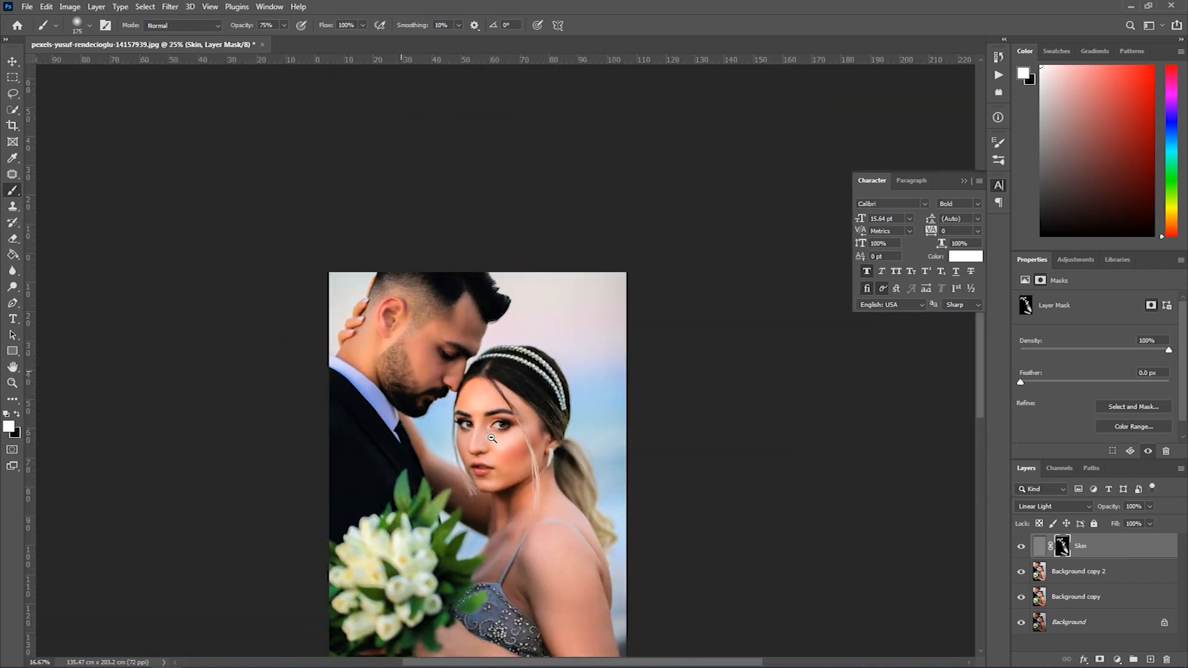
pyautogui.keyDown('ctrl'); pyautogui.click(531, 368); pyautogui.keyUp('ctrl')
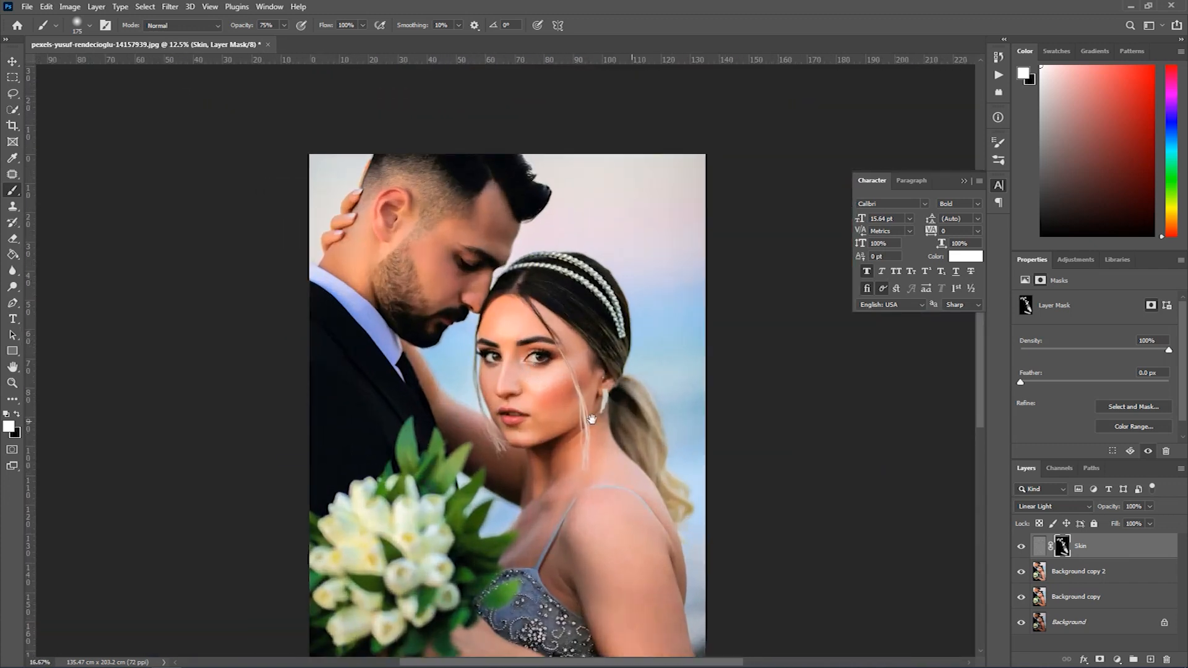
pyautogui.keyDown('ctrl'); pyautogui.click(510, 368); pyautogui.keyUp('ctrl')
pyautogui.keyDown('ctrl'); pyautogui.click(510, 368); pyautogui.keyUp('ctrl')
pyautogui.keyDown('ctrl'); pyautogui.click(506, 368); pyautogui.keyUp('ctrl')
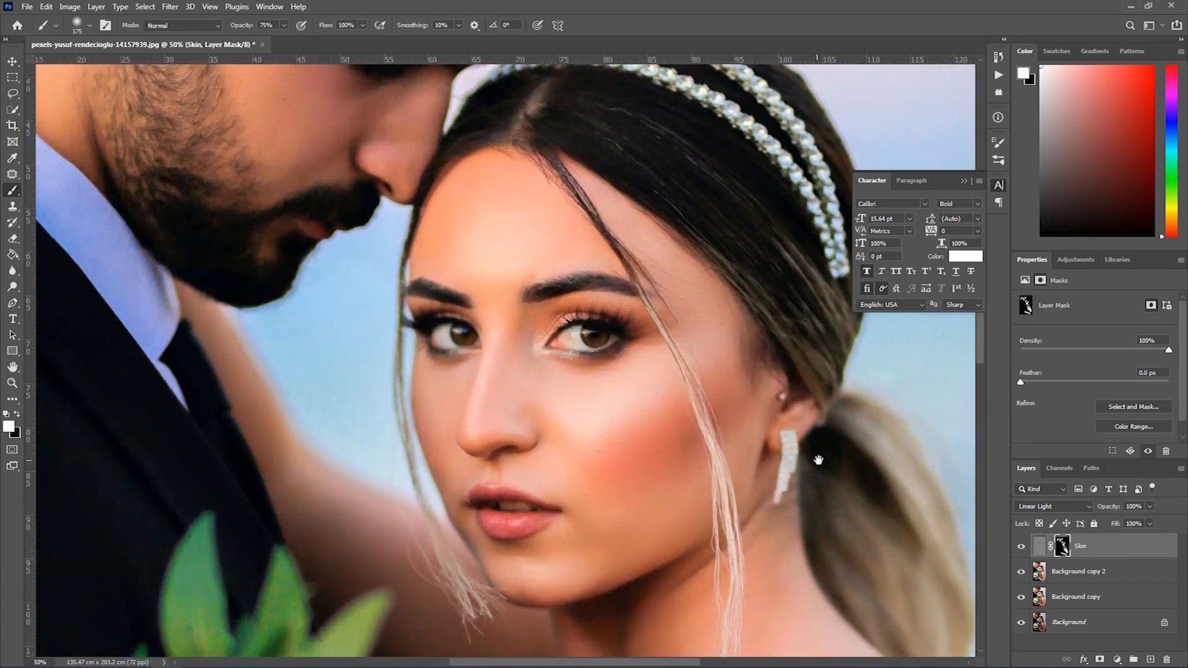
pyautogui.click(1021, 548)
pyautogui.click(1021, 548)
pyautogui.click(1021, 548)
pyautogui.click(1021, 548)
# - Examine the bride's cheek and nose texture close up with the Skin layer hidden and shown
pyautogui.keyDown('ctrl'); pyautogui.click(625, 415); pyautogui.keyUp('ctrl')
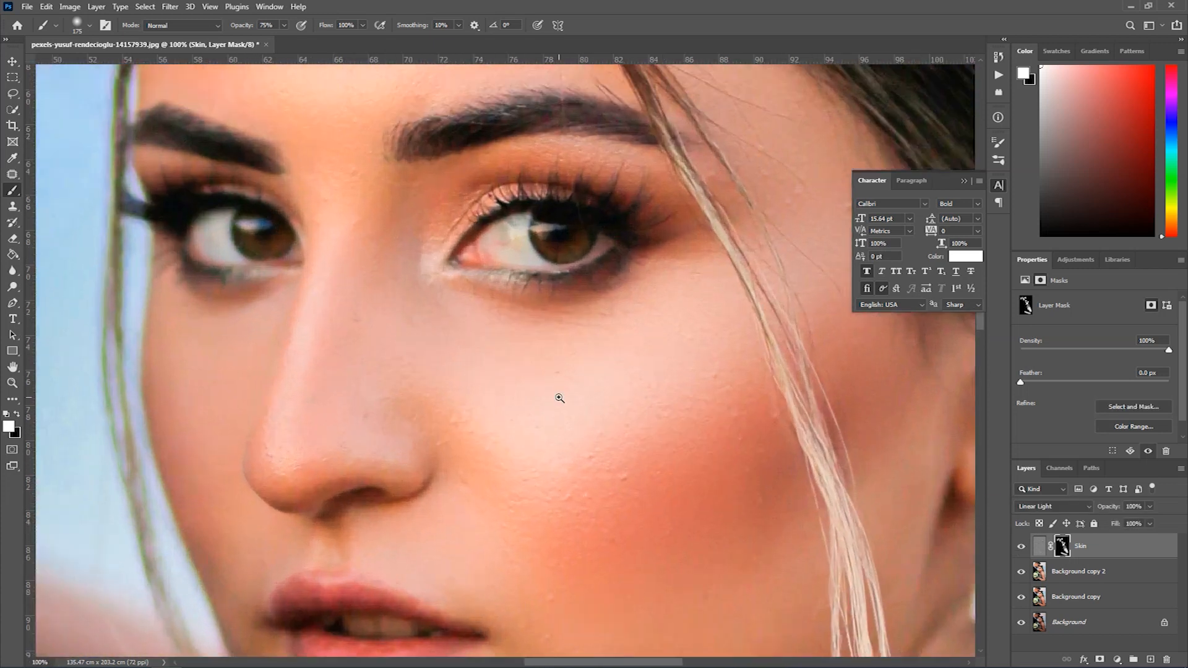
pyautogui.keyDown('ctrl'); pyautogui.click(558, 396); pyautogui.keyUp('ctrl')
pyautogui.click(1017, 547)
pyautogui.click(1017, 547)
pyautogui.click(1017, 547)
pyautogui.click(1017, 547)
# - Stamp all visible layers into a new merged layer above the Skin layer
pyautogui.keyDown('alt'); pyautogui.click(636, 447); pyautogui.keyUp('alt')
pyautogui.keyDown('alt'); pyautogui.click(636, 447); pyautogui.keyUp('alt')
pyautogui.keyDown('alt'); pyautogui.click(637, 447); pyautogui.keyUp('alt')
pyautogui.keyDown('alt'); pyautogui.click(637, 448); pyautogui.keyUp('alt')
pyautogui.keyDown('alt'); pyautogui.click(475, 391); pyautogui.keyUp('alt')
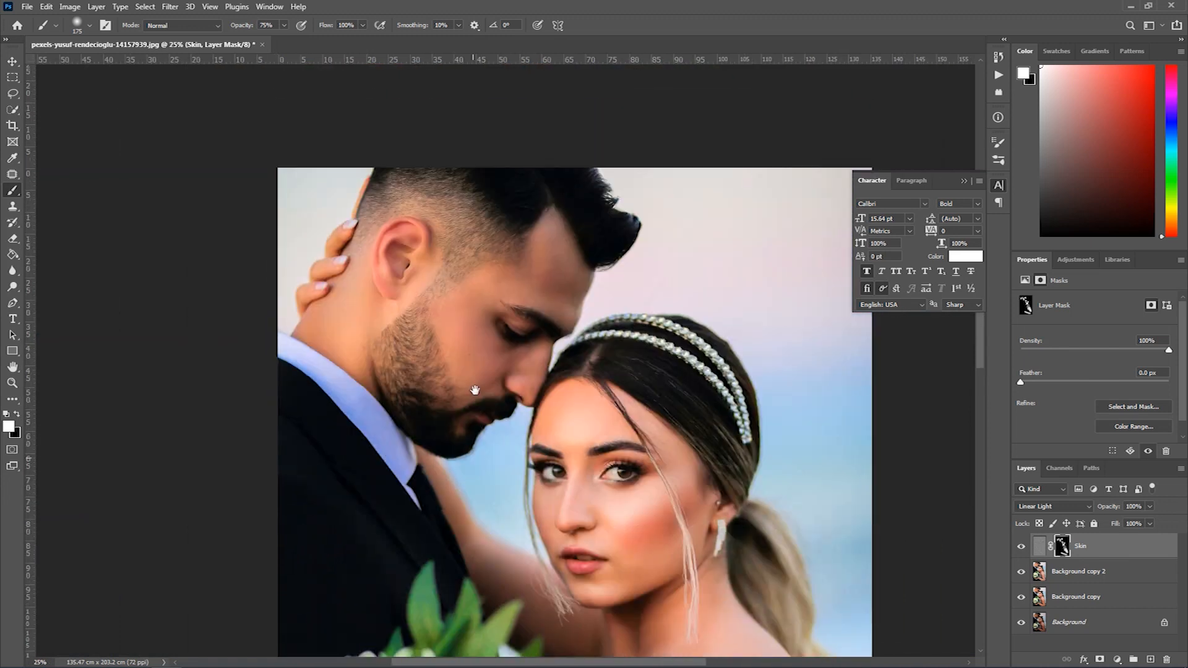
pyautogui.click(515, 391)
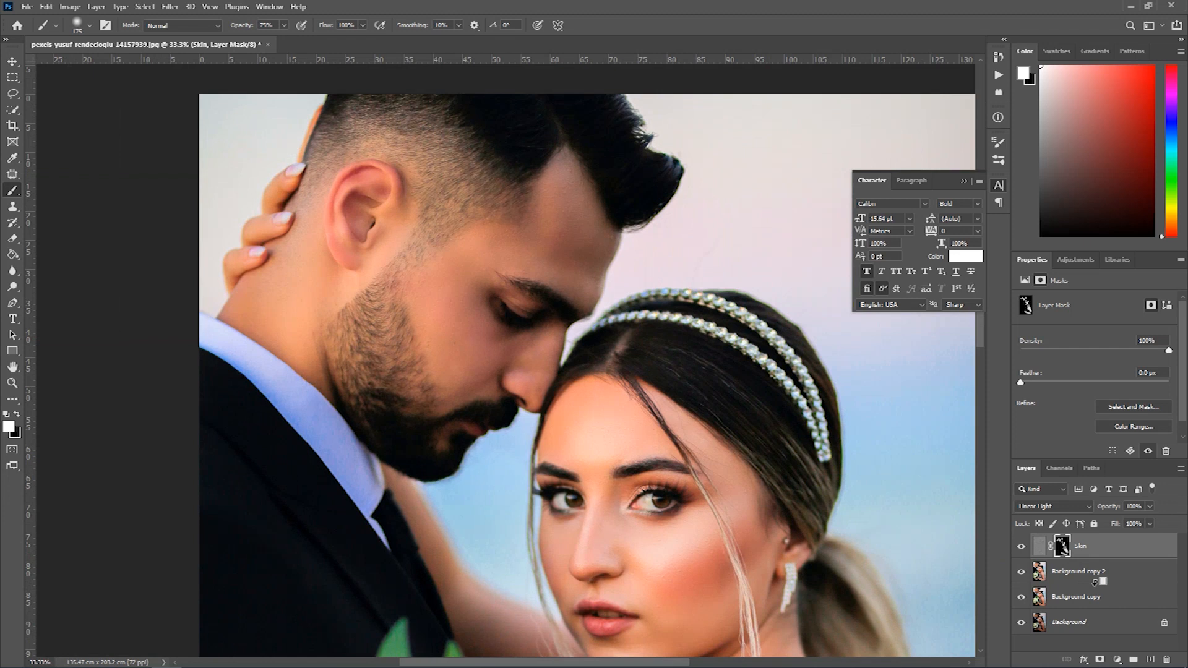
pyautogui.hotkey('ctrl', 'shift', 'alt', 'e')
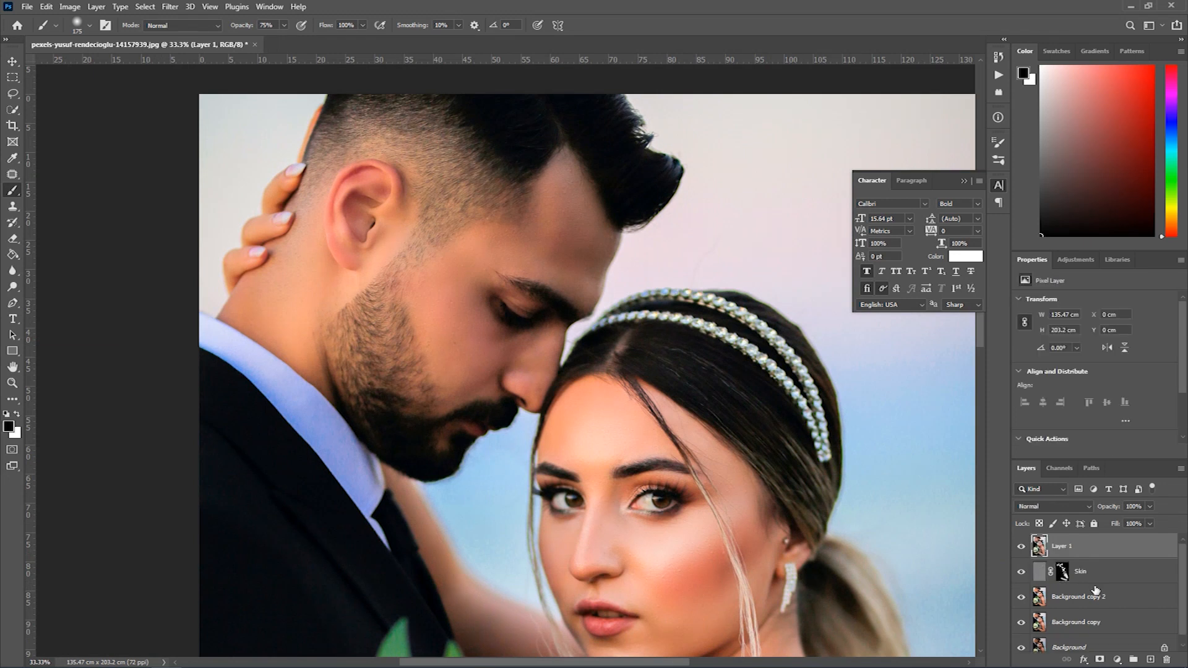
# - Paint a Quick Mask over the groom's face, convert it to a selection and invert it to select the face
pyautogui.click(443, 299)
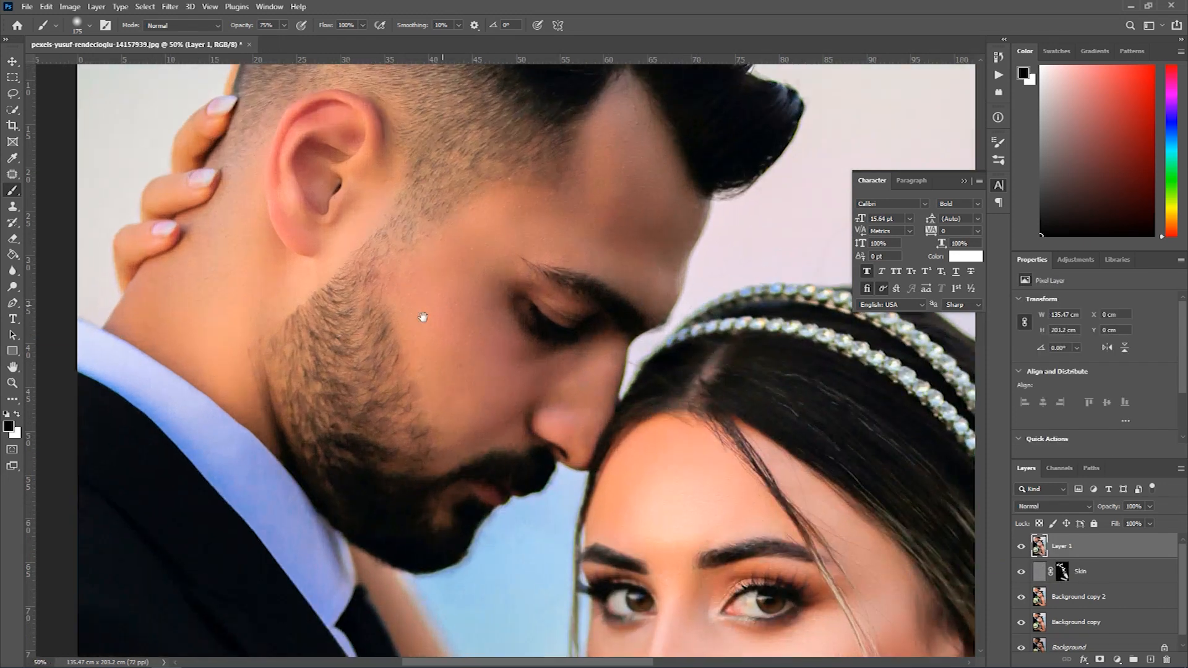
pyautogui.click(12, 449)
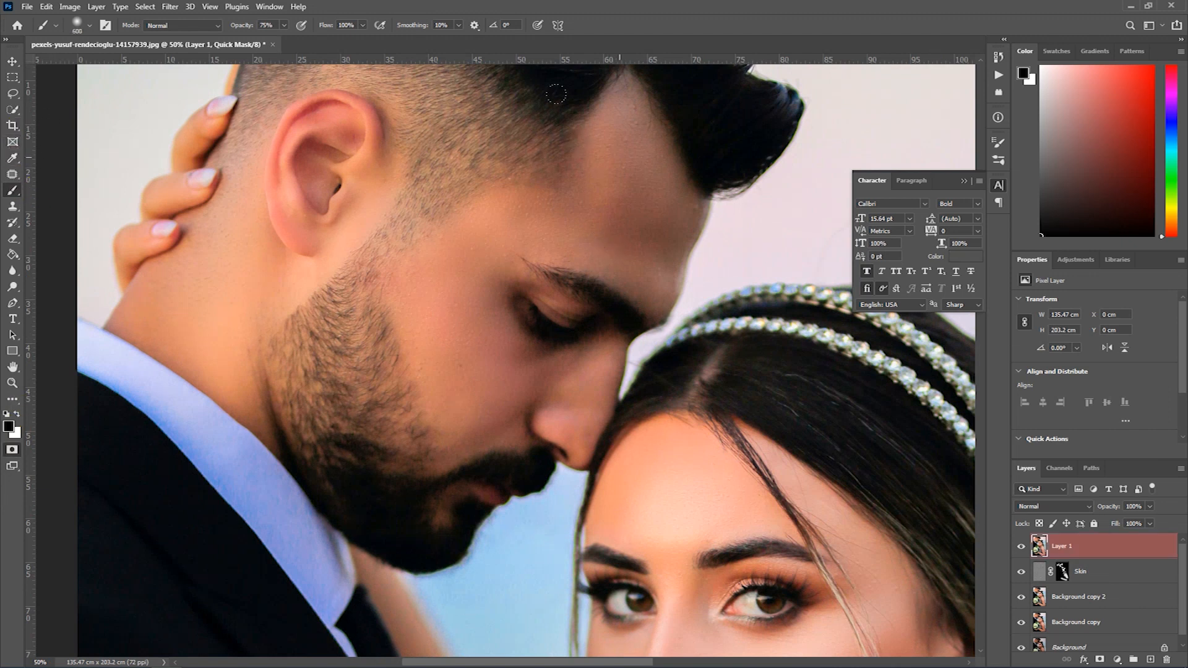
pyautogui.moveTo(577, 108)
pyautogui.mouseDown()
pyautogui.moveTo(592, 187)
pyautogui.moveTo(549, 281)
pyautogui.moveTo(540, 339)
pyautogui.moveTo(435, 451)
pyautogui.moveTo(417, 426)
pyautogui.moveTo(421, 284)
pyautogui.moveTo(476, 262)
pyautogui.moveTo(498, 371)
pyautogui.mouseUp()
pyautogui.moveTo(604, 183)
pyautogui.mouseDown()
pyautogui.moveTo(536, 100)
pyautogui.moveTo(448, 214)
pyautogui.moveTo(425, 369)
pyautogui.mouseUp()
pyautogui.press('q')
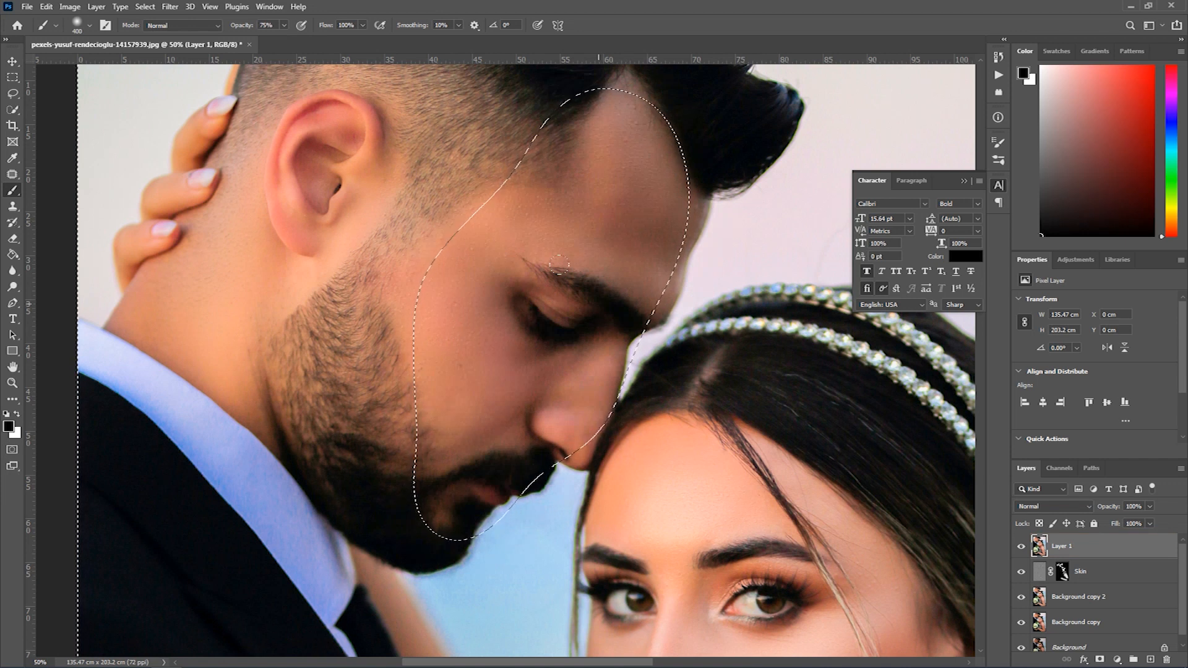
pyautogui.press('q')
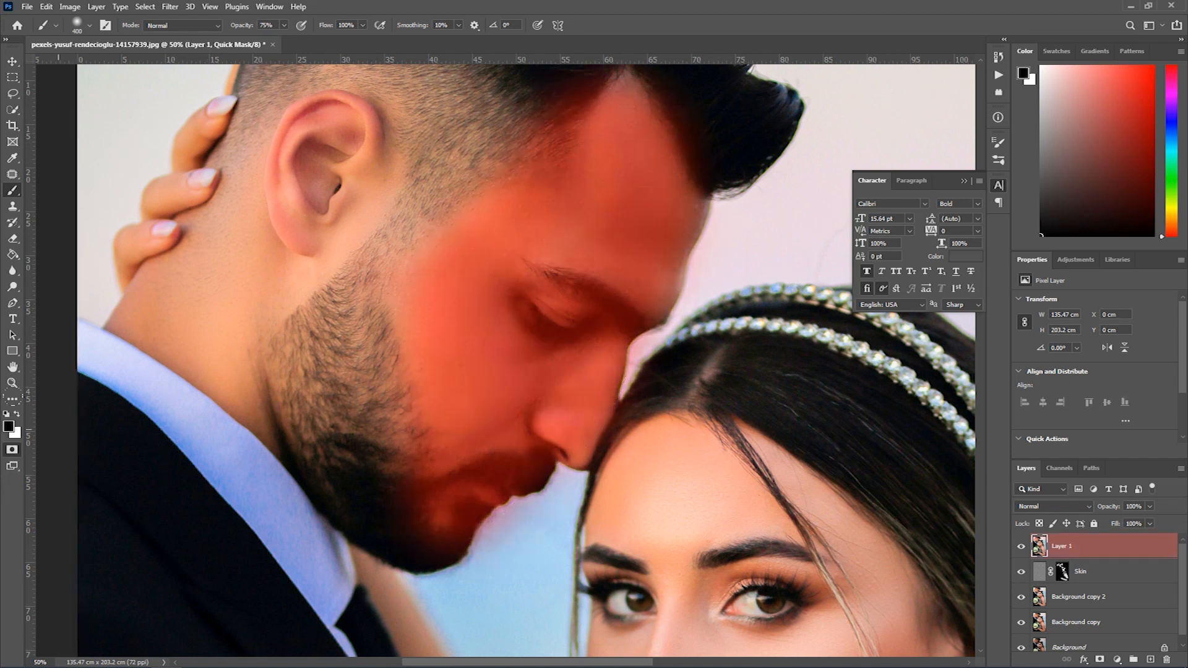
pyautogui.click(12, 450)
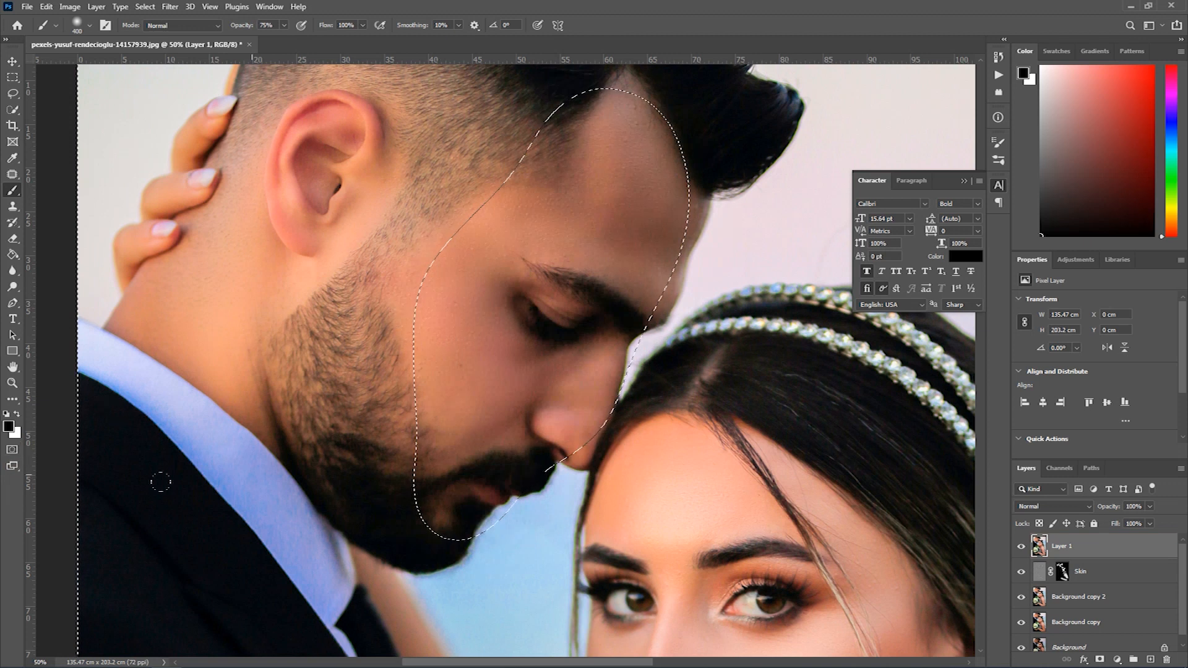
pyautogui.hotkey('ctrl', 'shift', 'i')
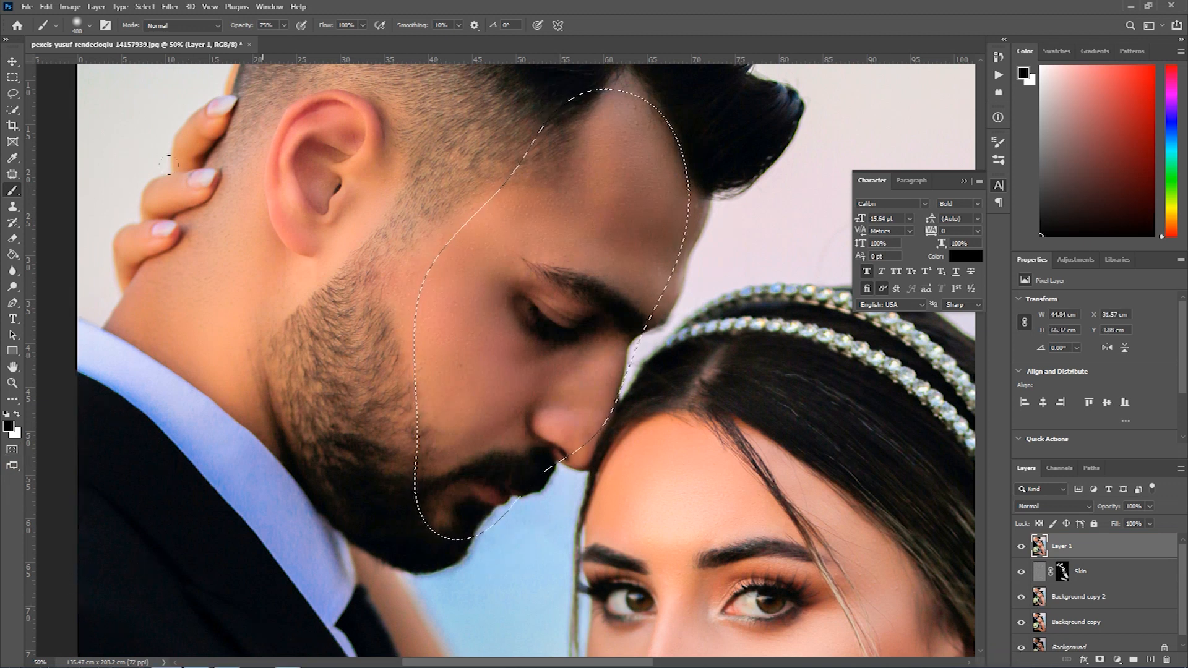
# - Brighten the selected groom's face with a Curves adjustment, placing an RGB point at input 115 and output 131
pyautogui.click(70, 7)
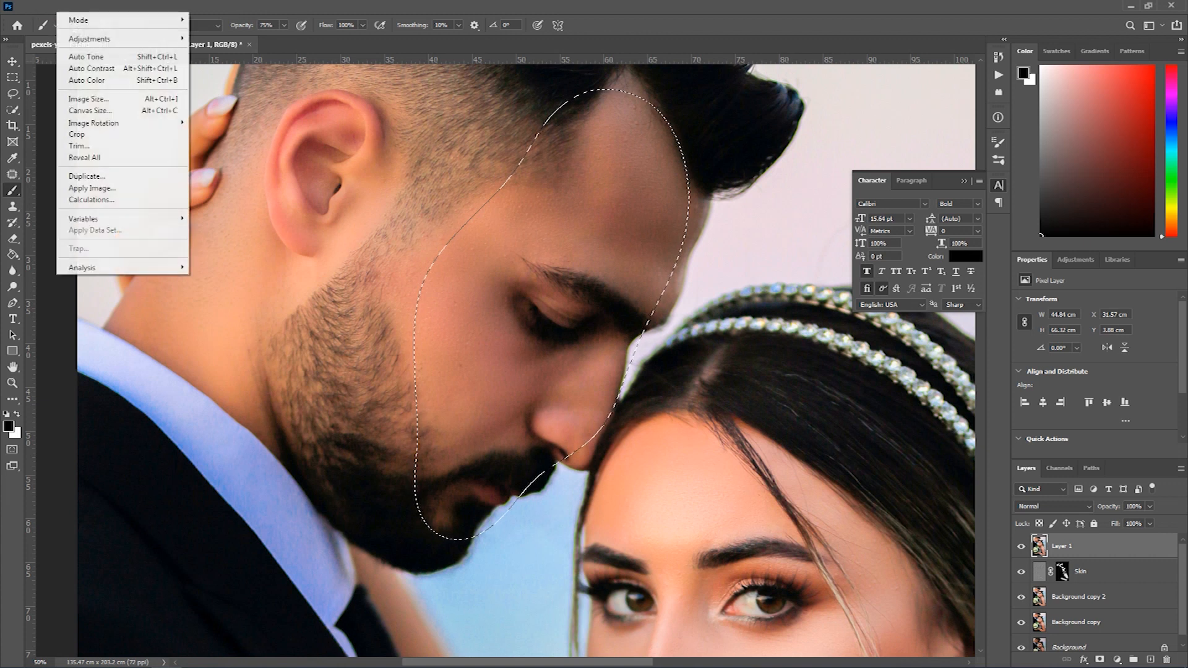
pyautogui.moveTo(126, 41)
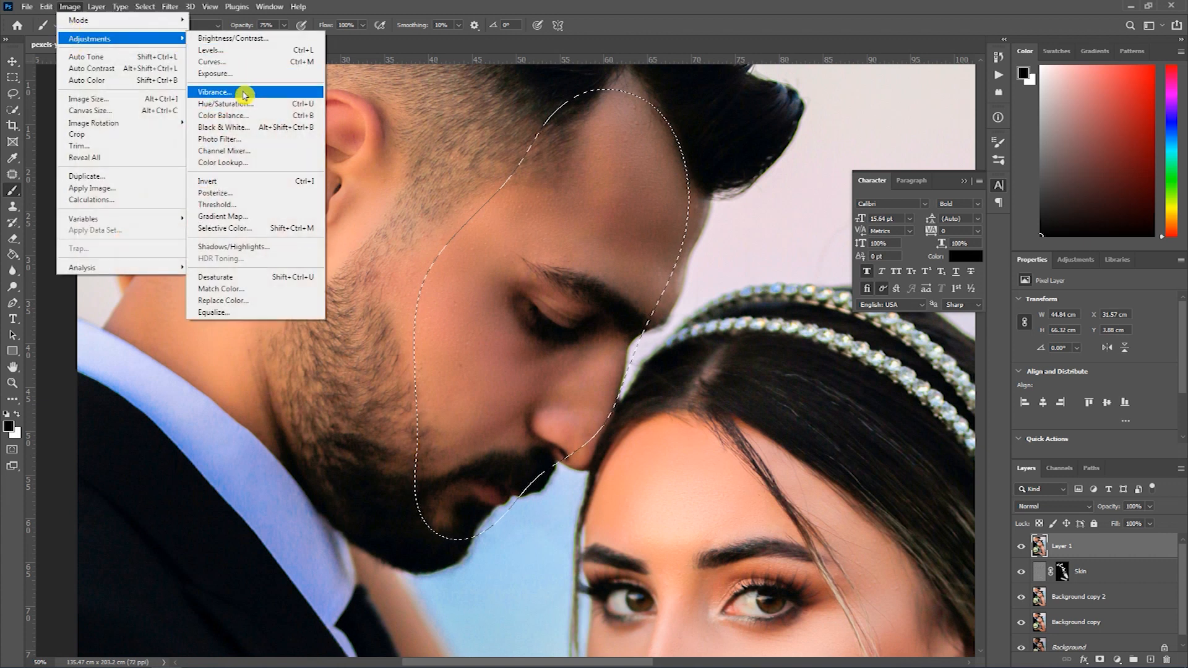
pyautogui.click(234, 61)
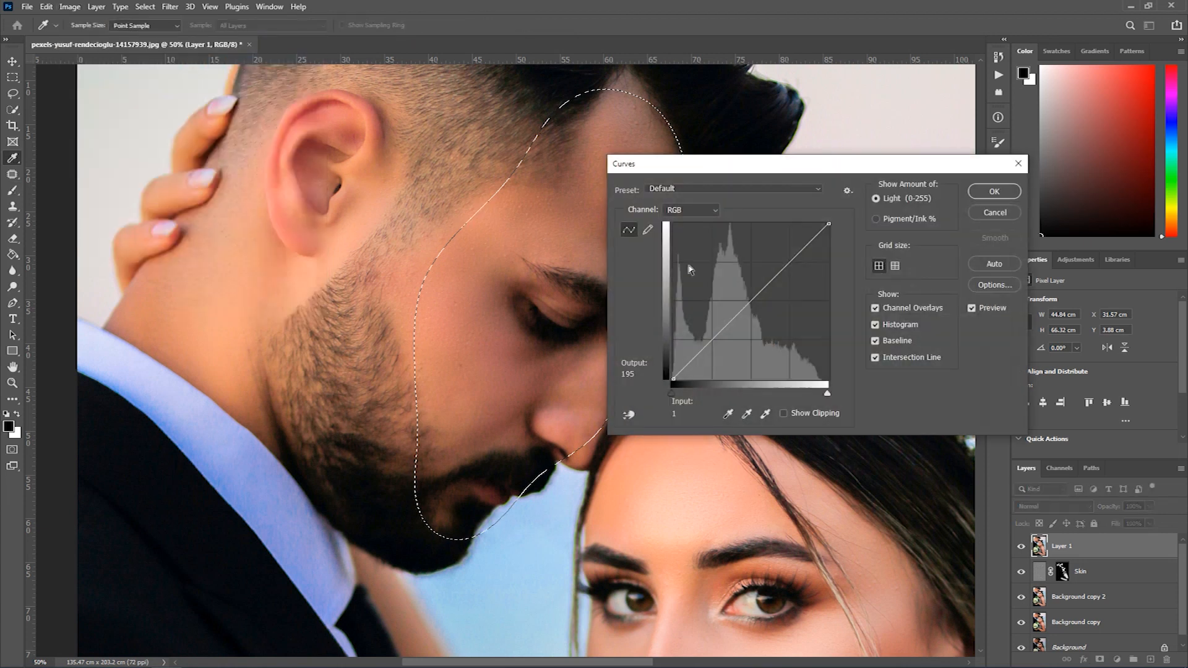
pyautogui.moveTo(714, 165); pyautogui.dragTo(919, 200)
pyautogui.moveTo(954, 335); pyautogui.dragTo(949, 334)
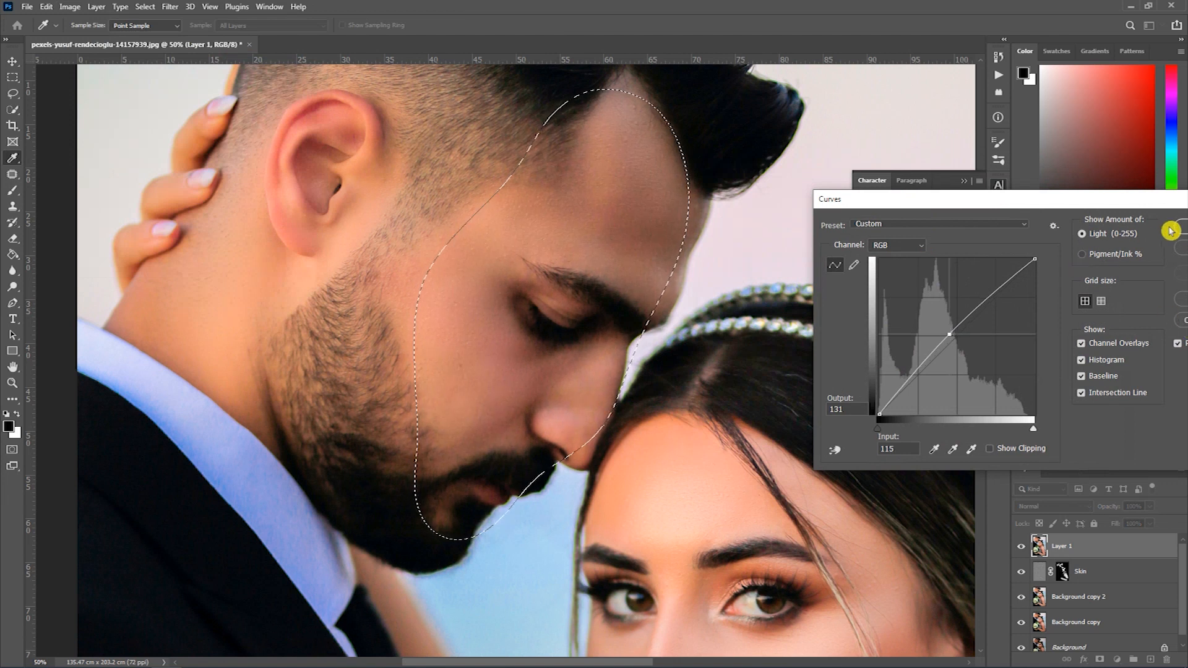
pyautogui.moveTo(1152, 197); pyautogui.dragTo(1043, 204)
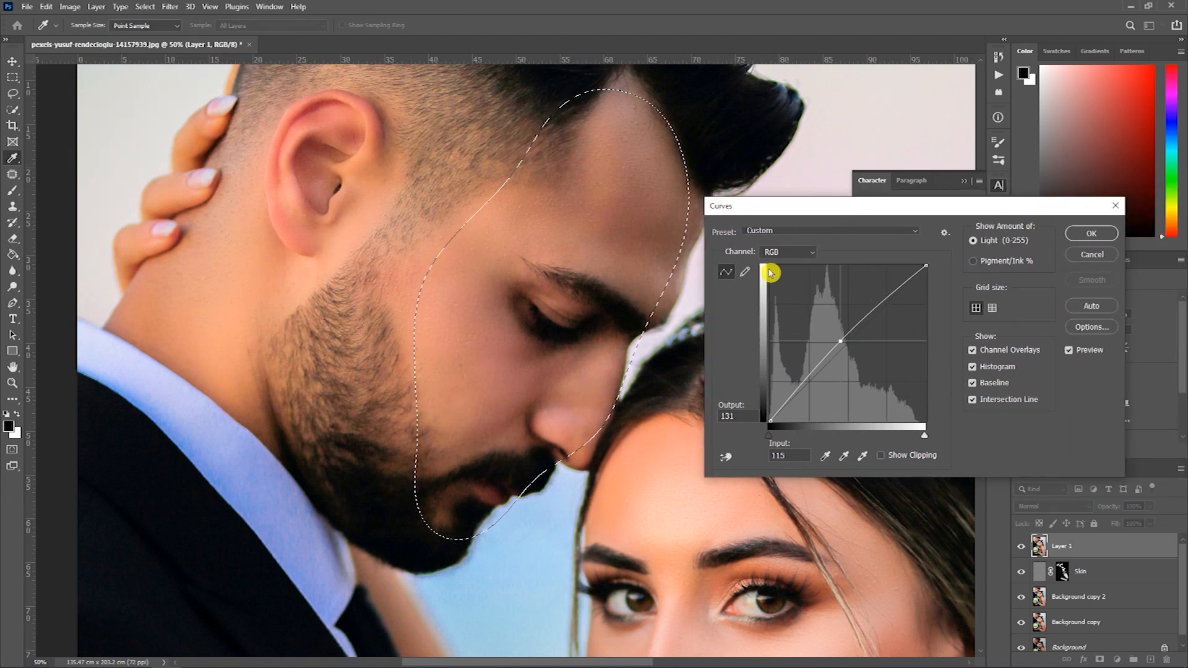
pyautogui.click(1081, 233)
pyautogui.press('b')
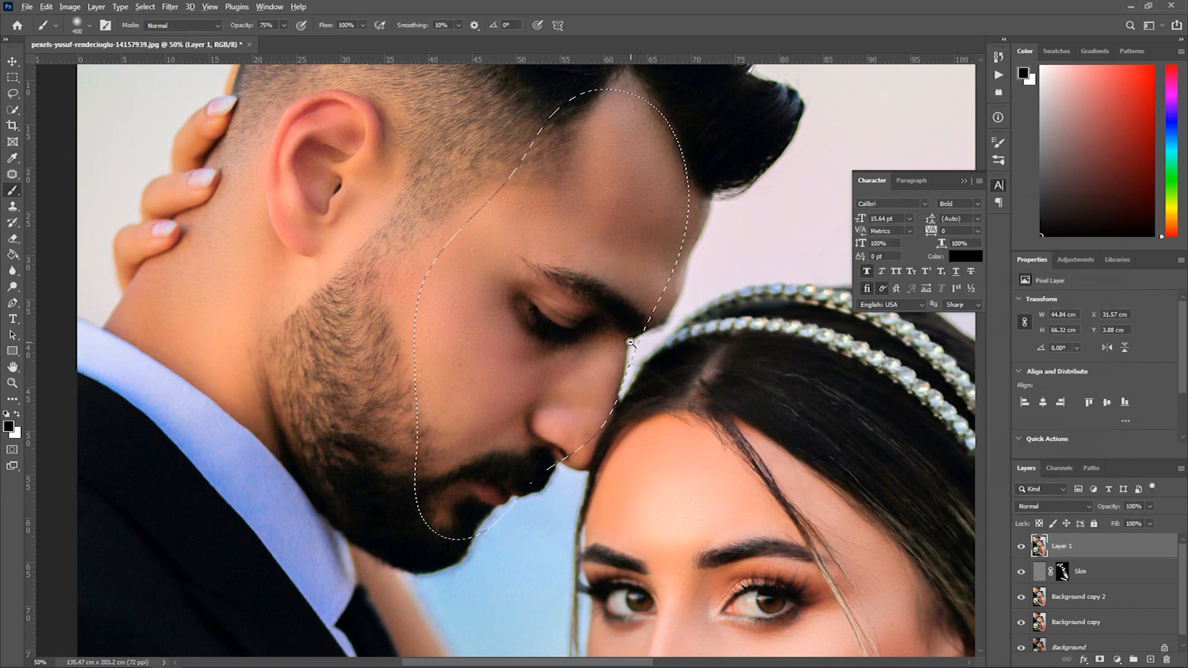
# - Deselect the groom's face, paint a Quick Mask over the shadow under the bride's chin and convert it to a selection
pyautogui.scroll(-1, 631, 343)
pyautogui.scroll(-1, 630, 343)
pyautogui.hotkey('ctrl', 'd')
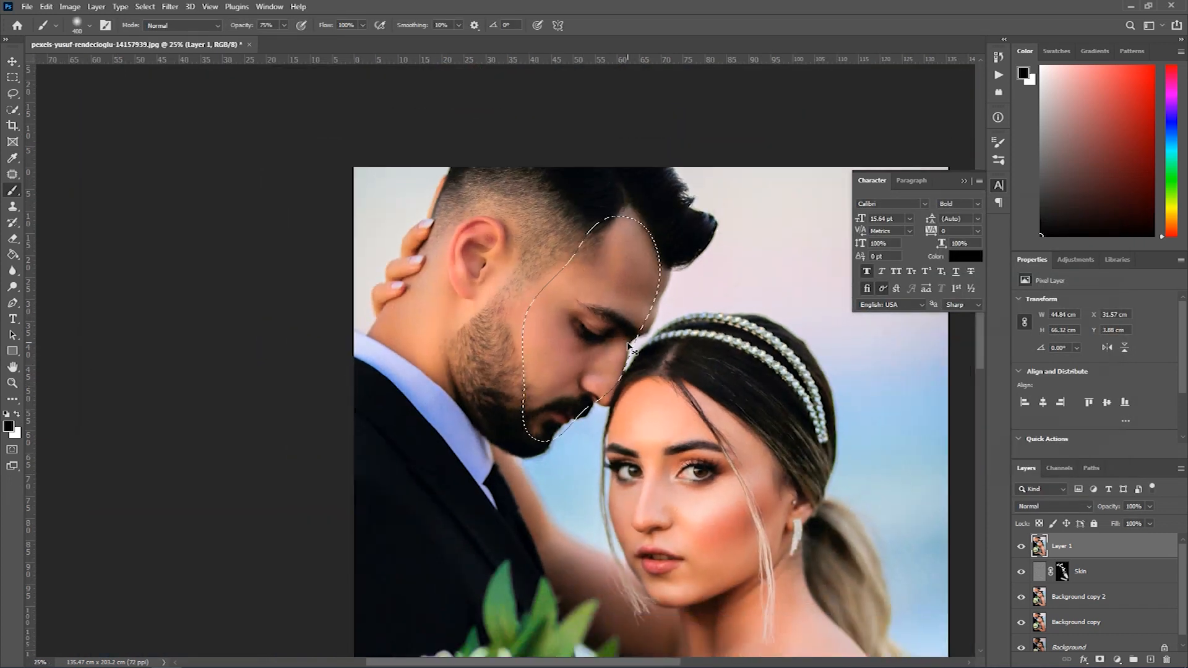
pyautogui.scroll(-1, 642, 427)
pyautogui.moveTo(716, 570); pyautogui.dragTo(619, 427)
pyautogui.scroll(3, 616, 413)
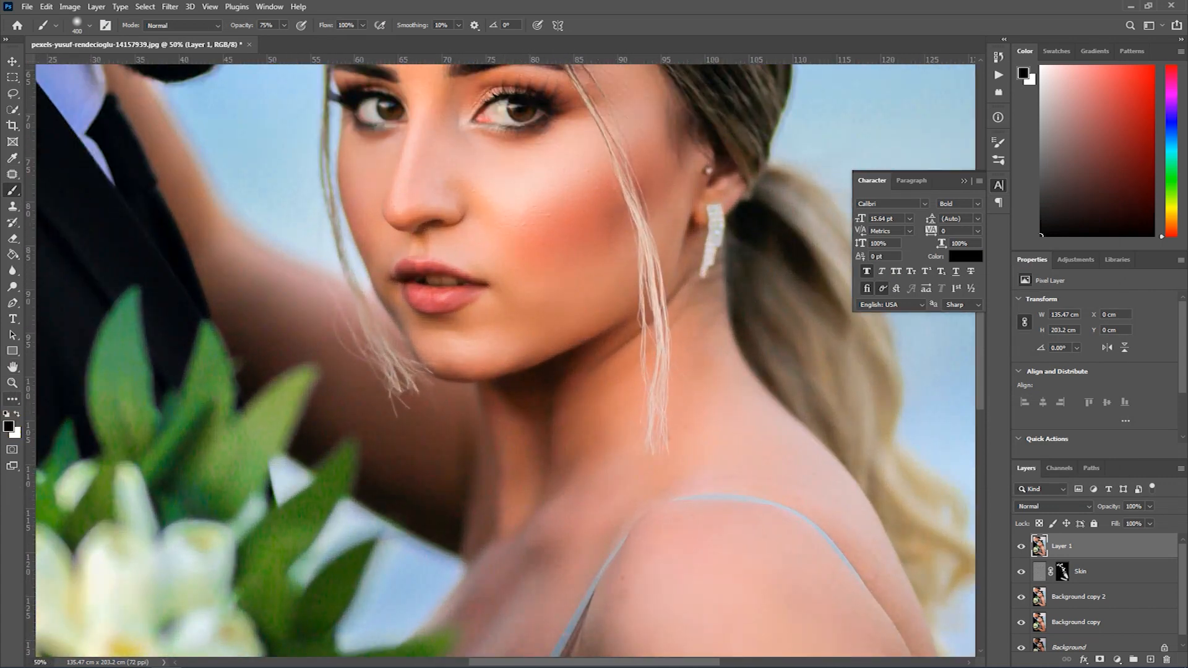
pyautogui.press('q')
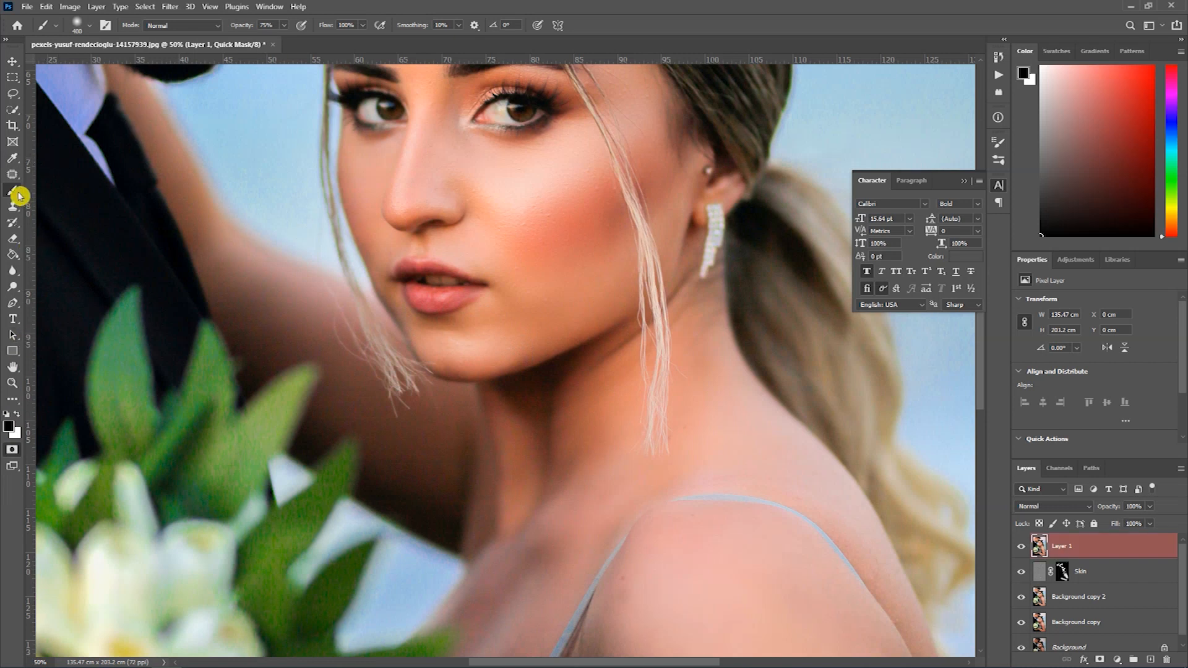
pyautogui.moveTo(563, 303)
pyautogui.mouseDown()
pyautogui.moveTo(513, 371)
pyautogui.moveTo(544, 322)
pyautogui.mouseUp()
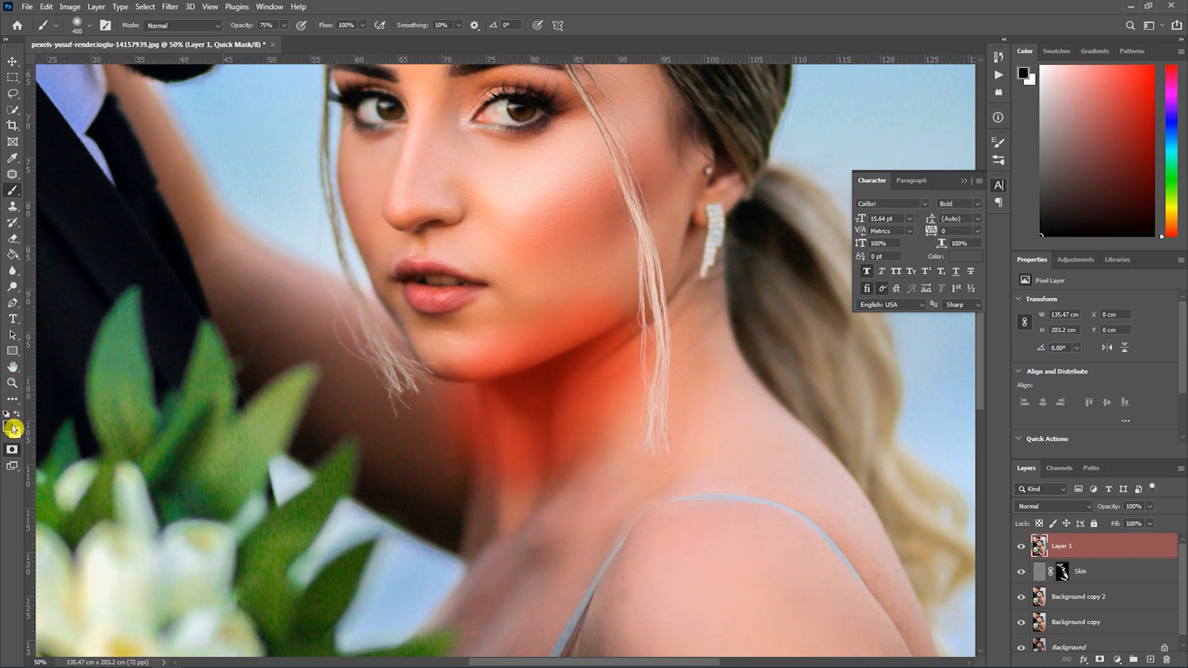
pyautogui.click(12, 449)
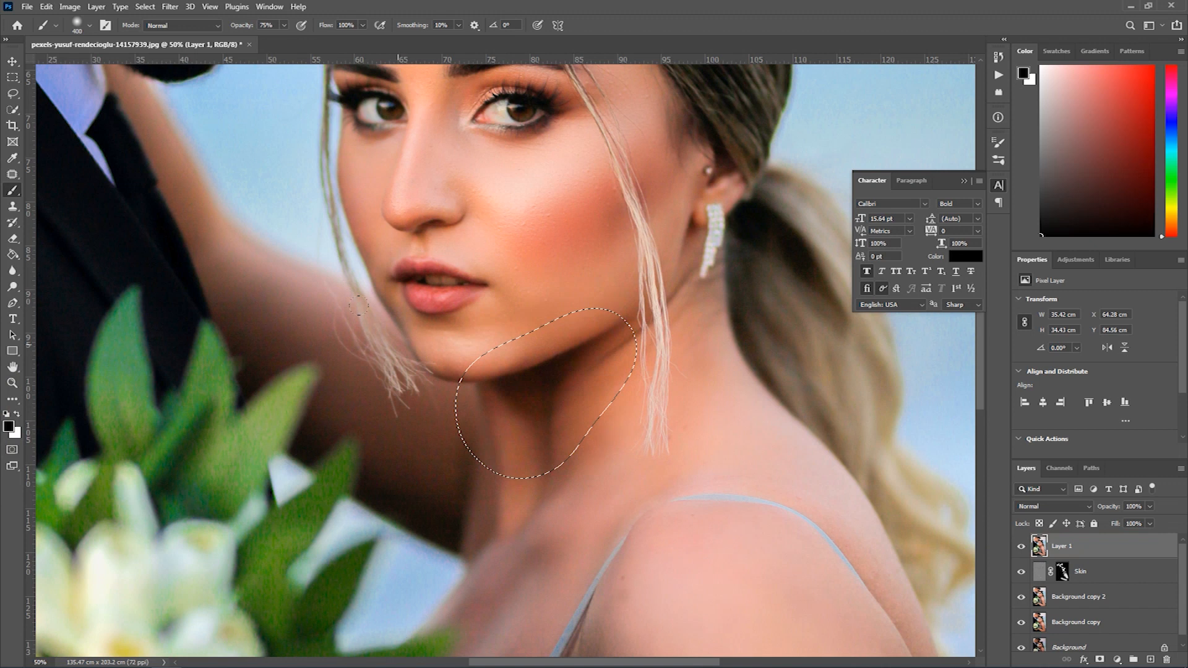
# - Lighten the selected neck area with Selective Color, setting Black to -30% for the Reds, and deselect it
pyautogui.click(70, 6)
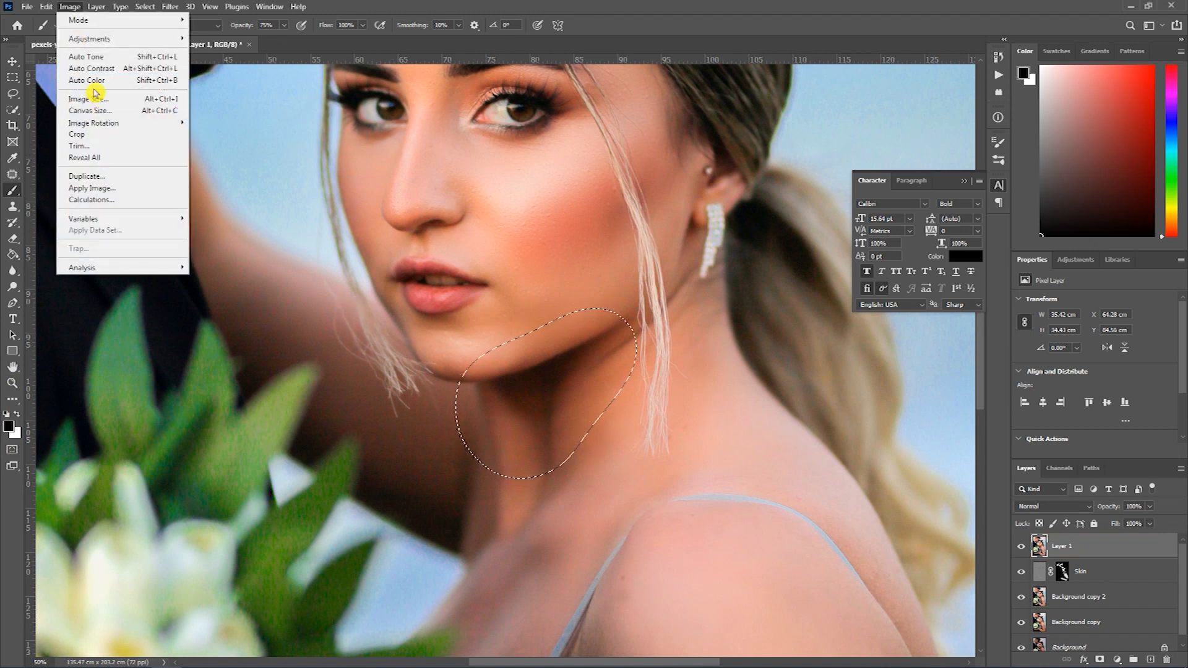
pyautogui.moveTo(99, 39)
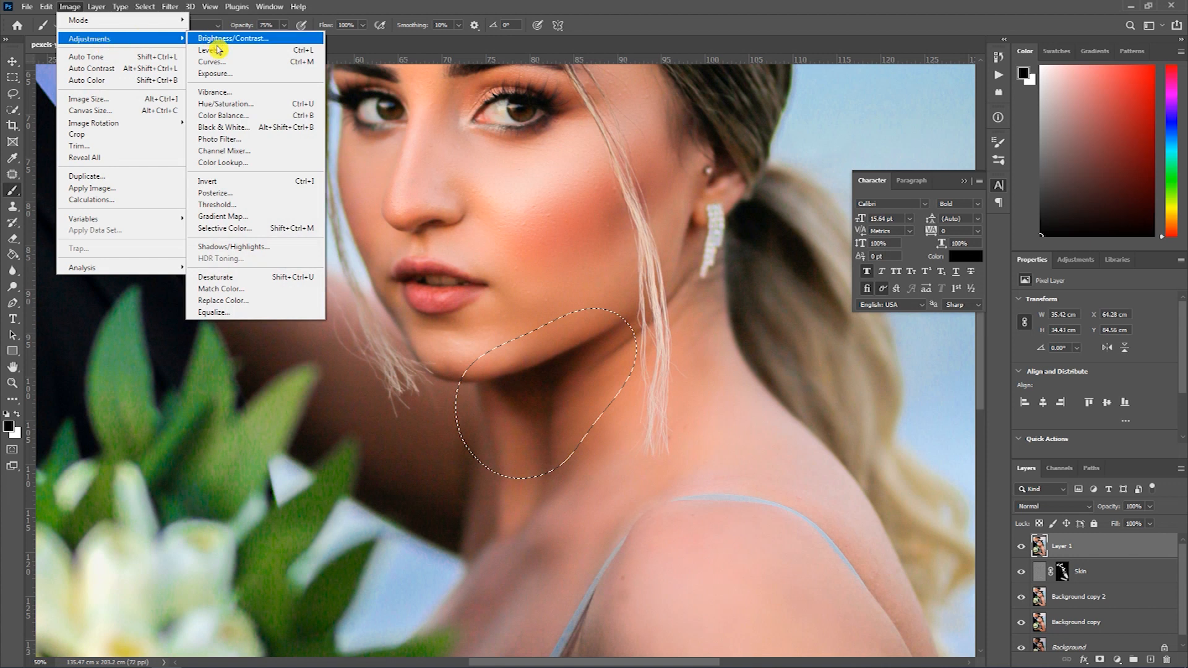
pyautogui.click(248, 228)
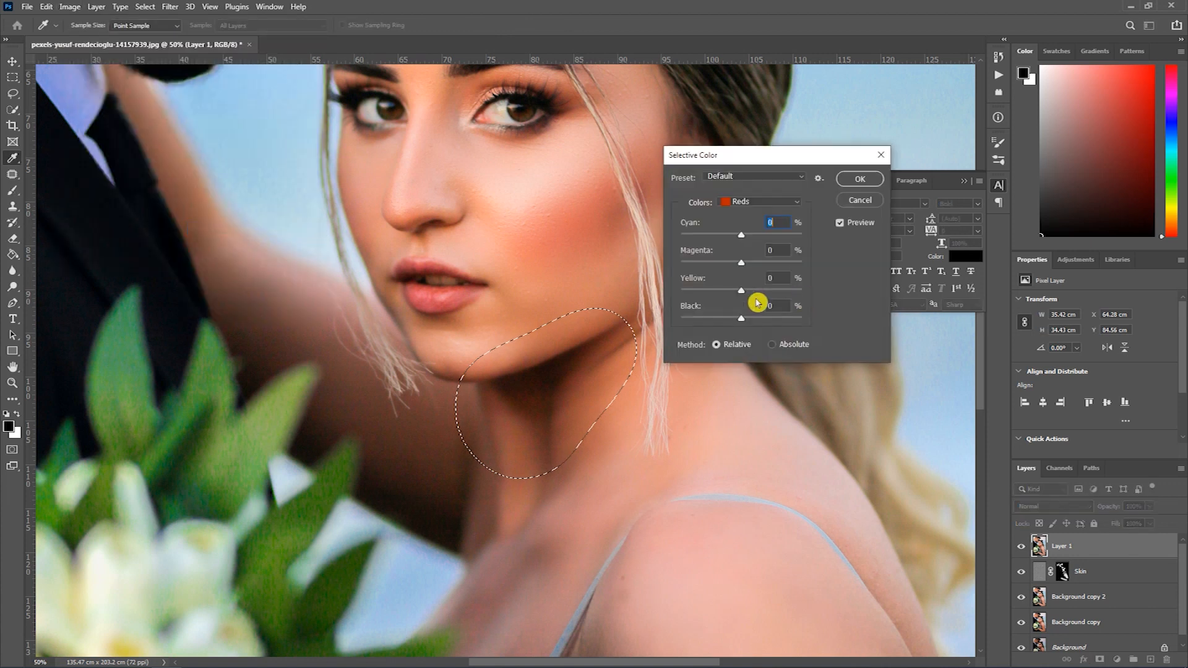
pyautogui.click(724, 320)
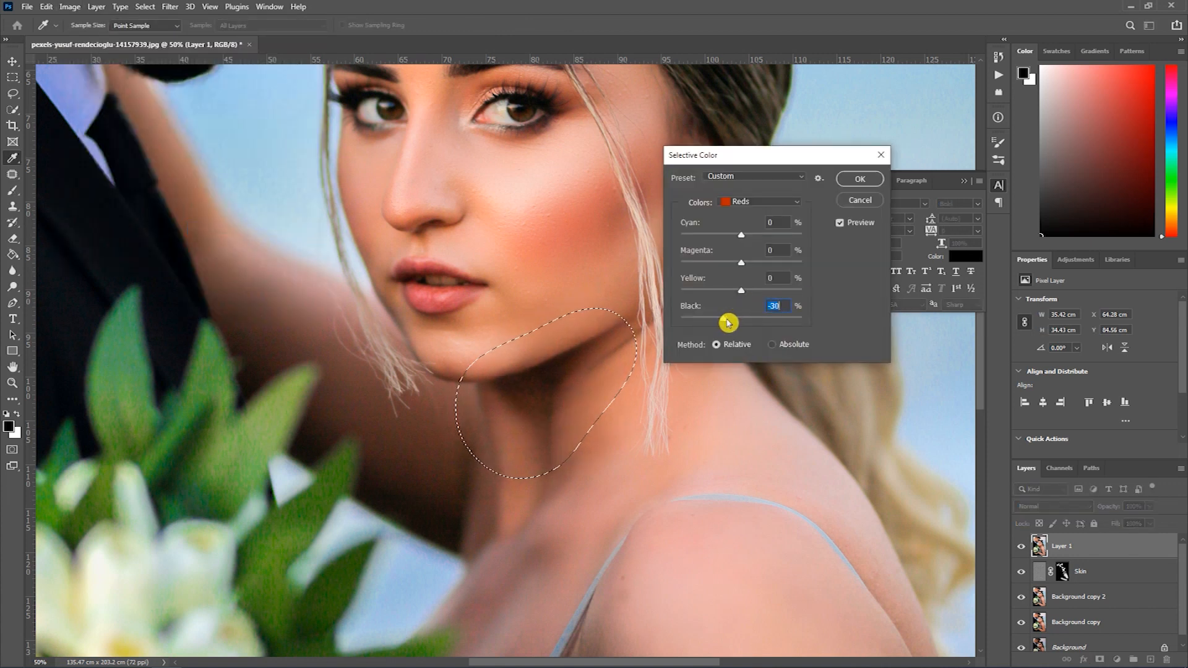
pyautogui.click(859, 179)
pyautogui.press('b')
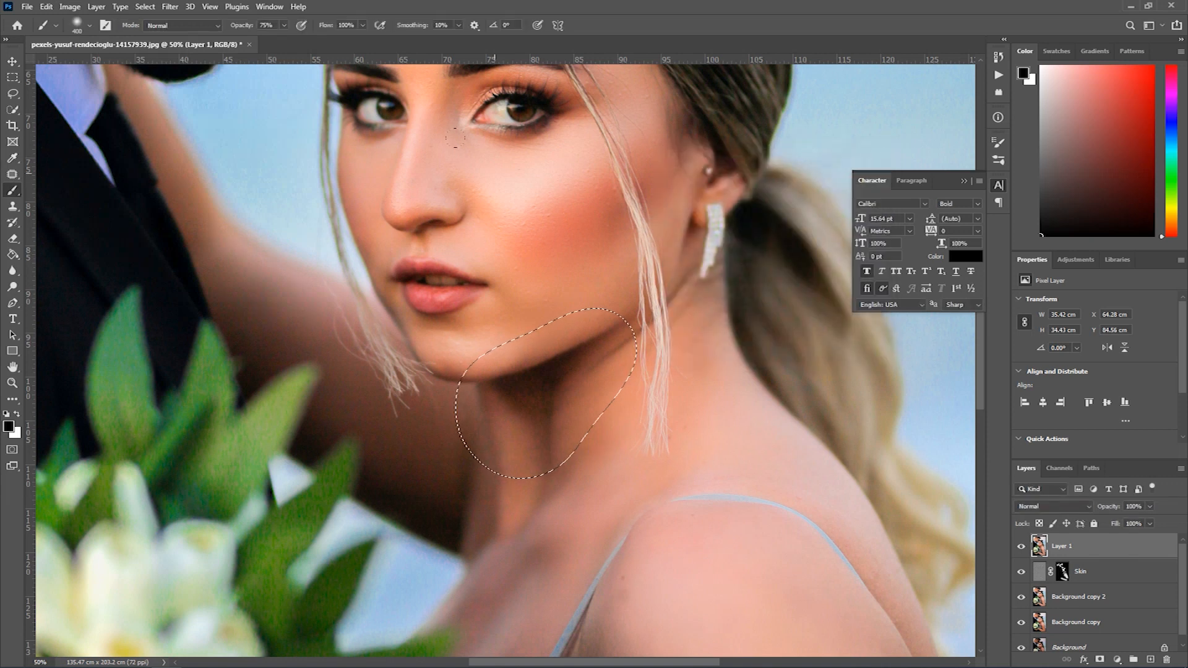
pyautogui.hotkey('ctrl', 'd')
# - Compare the whole retouched portrait with the original Background by hiding the intermediate layers and toggling the merged layer, and restore all layers
pyautogui.keyDown('alt'); pyautogui.click(560, 311); pyautogui.keyUp('alt')
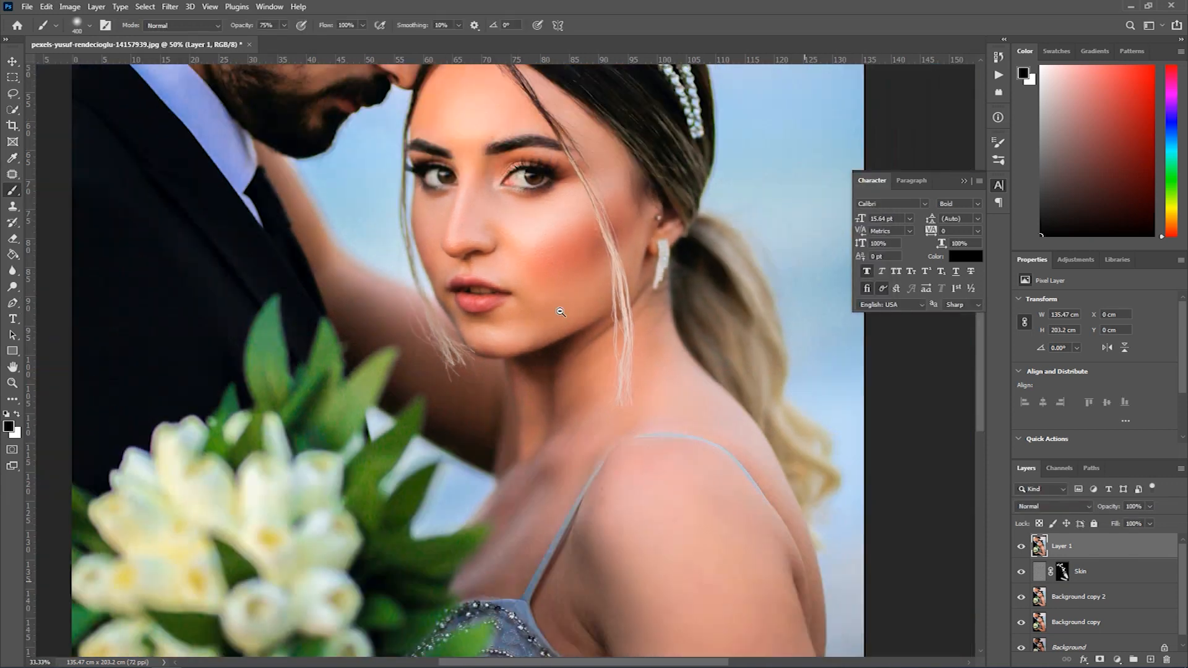
pyautogui.keyDown('alt'); pyautogui.click(560, 311); pyautogui.keyUp('alt')
pyautogui.keyDown('alt'); pyautogui.click(560, 313); pyautogui.keyUp('alt')
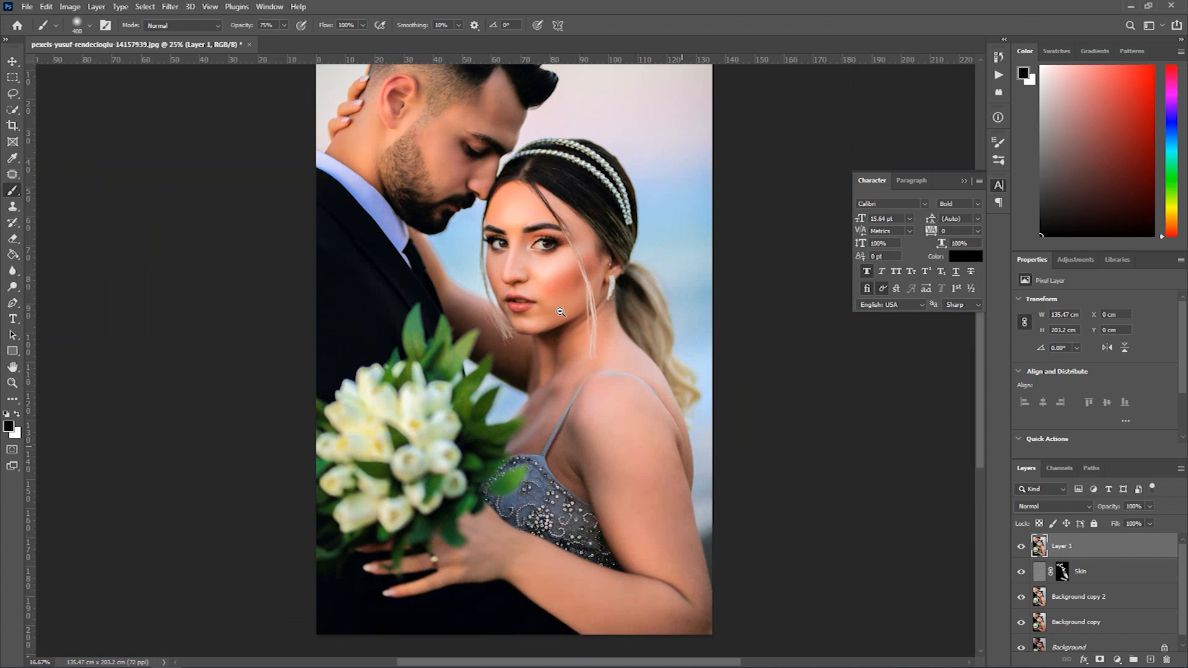
pyautogui.moveTo(620, 334); pyautogui.dragTo(627, 357)
pyautogui.keyDown('alt'); pyautogui.click(627, 334); pyautogui.keyUp('alt')
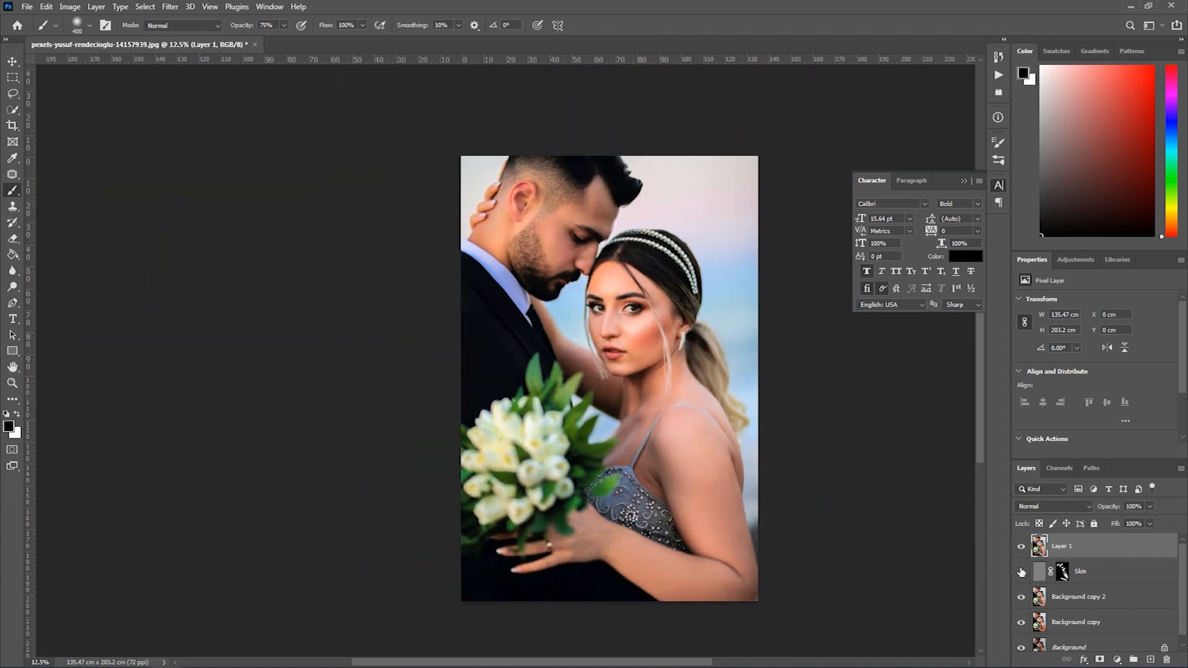
pyautogui.scroll(-1, 1022, 647)
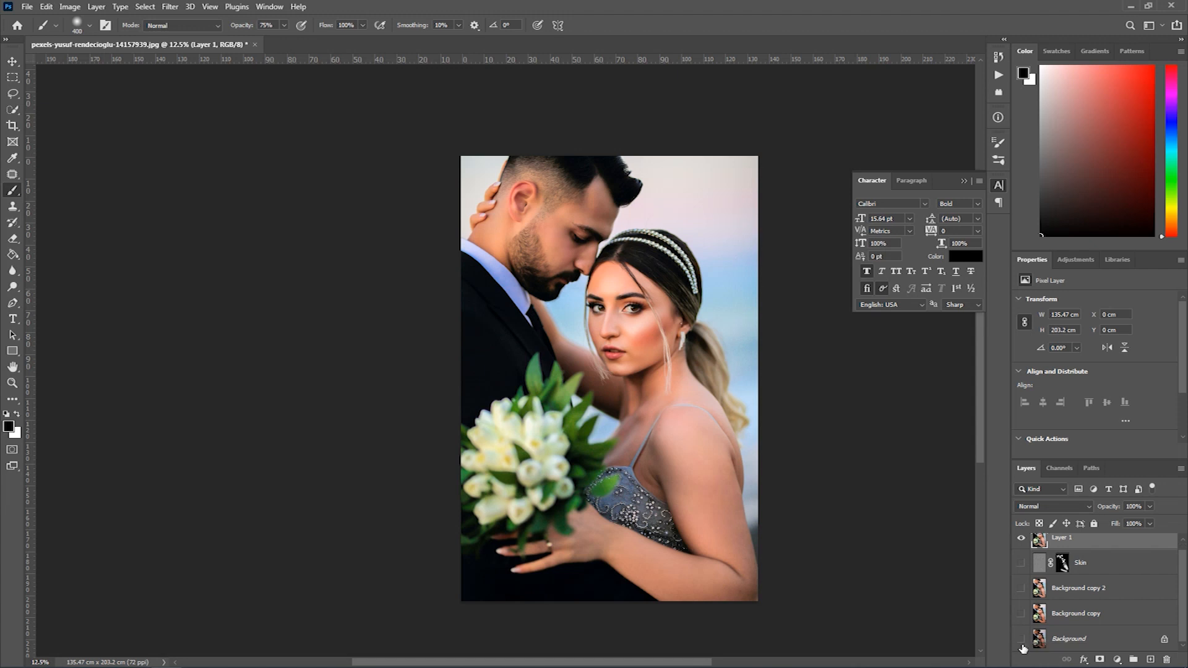
pyautogui.click(1018, 539)
pyautogui.click(1018, 540)
pyautogui.click(1019, 540)
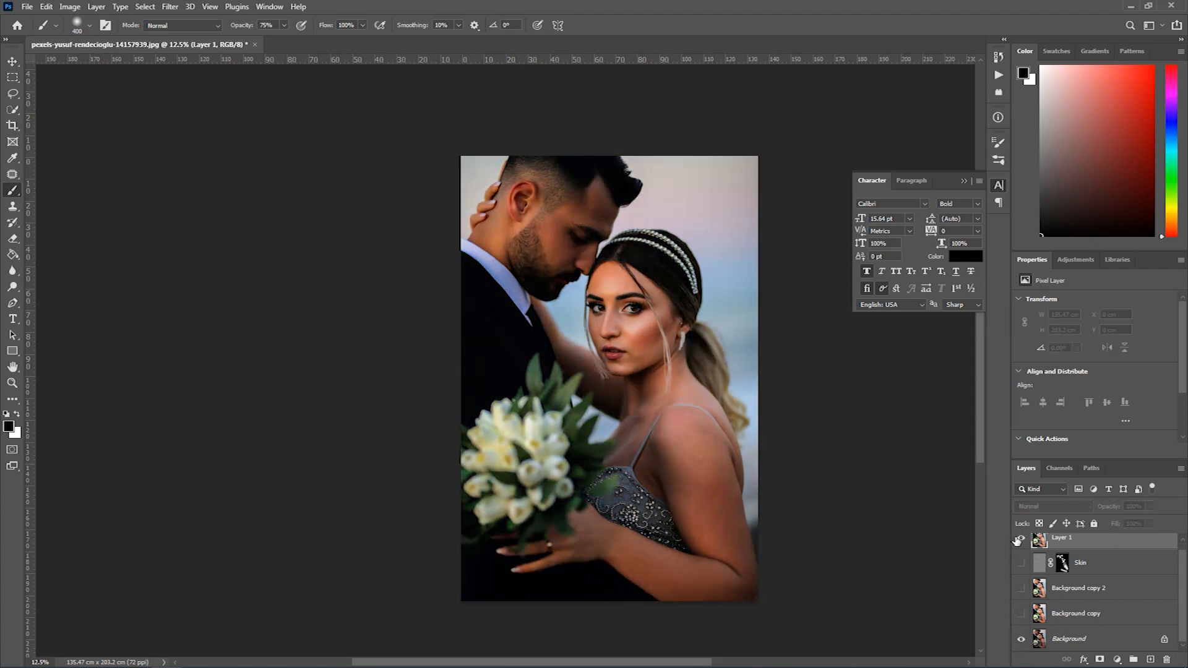
pyautogui.click(1019, 540)
pyautogui.click(1020, 540)
pyautogui.click(1020, 539)
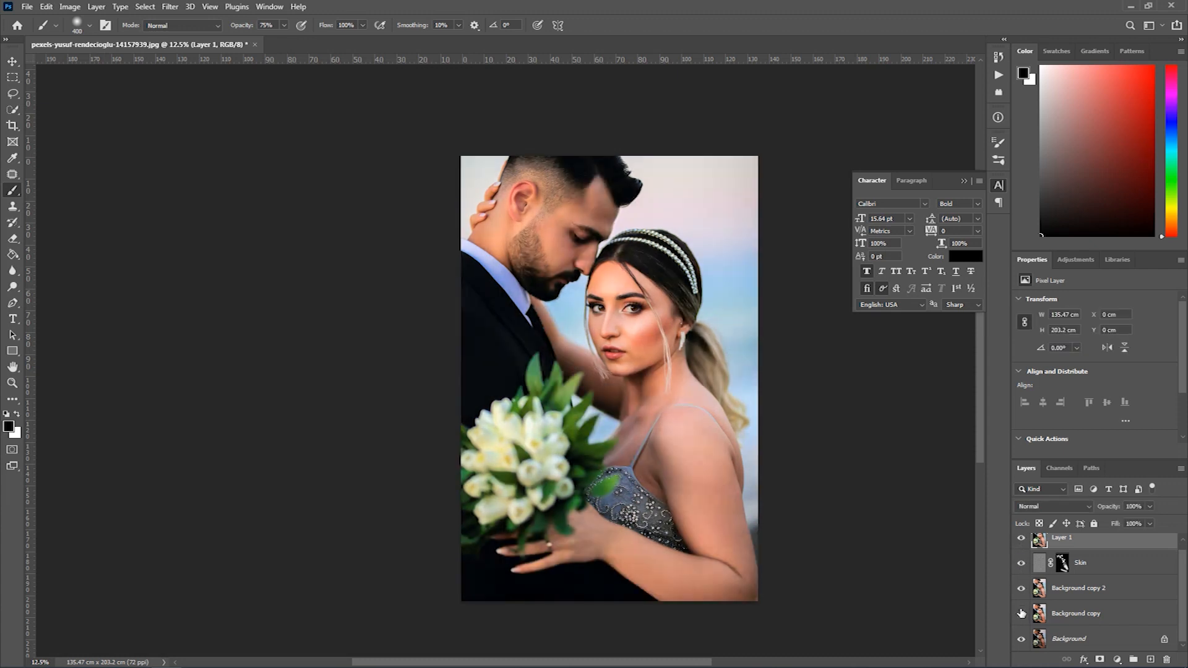
# - Apply the Portraiture filter to the merged layer with the Tint enhancement set to -4, checking the bride's skin in the preview
pyautogui.click(650, 287)
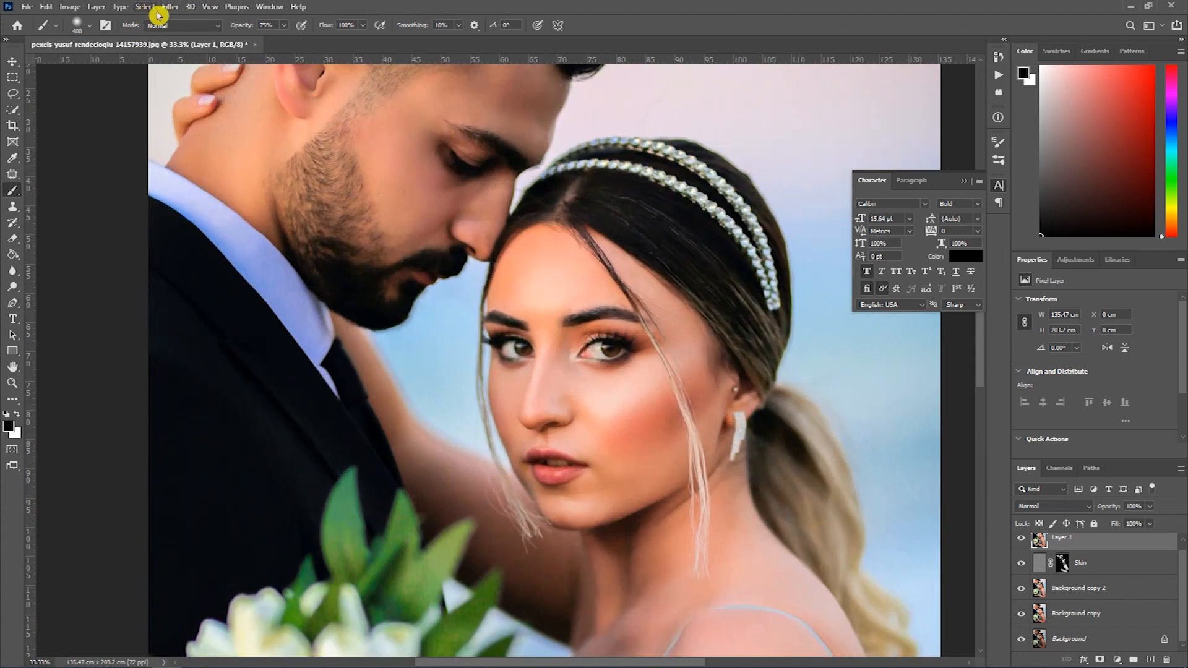
pyautogui.click(167, 7)
pyautogui.moveTo(220, 288)
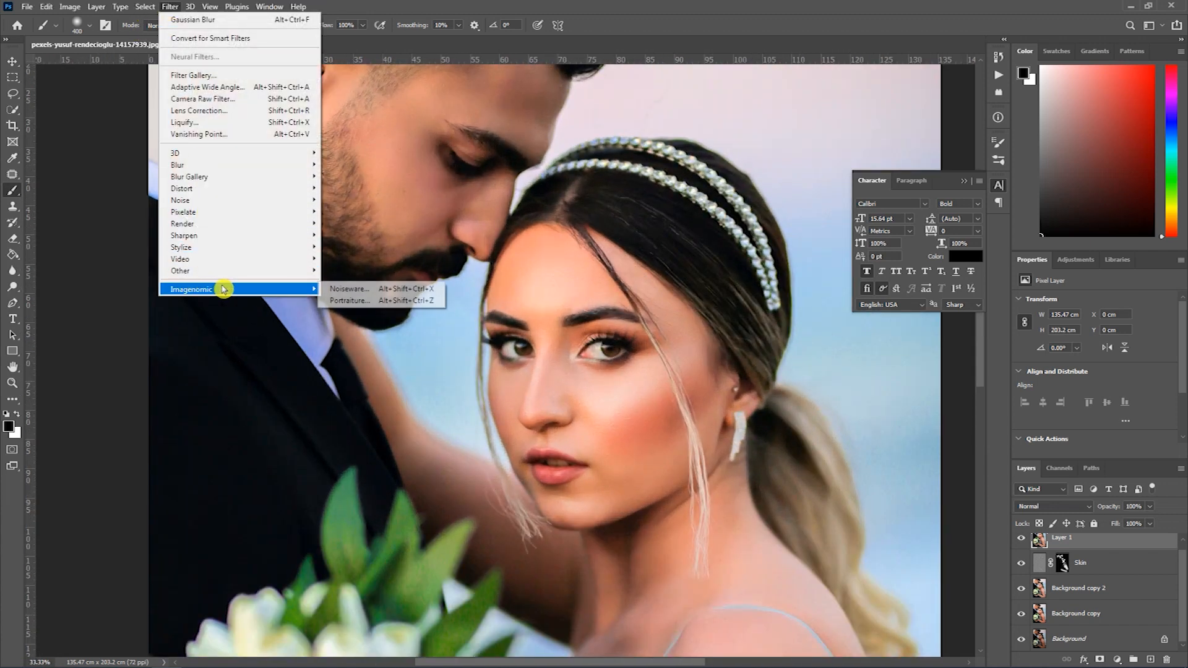
pyautogui.click(365, 303)
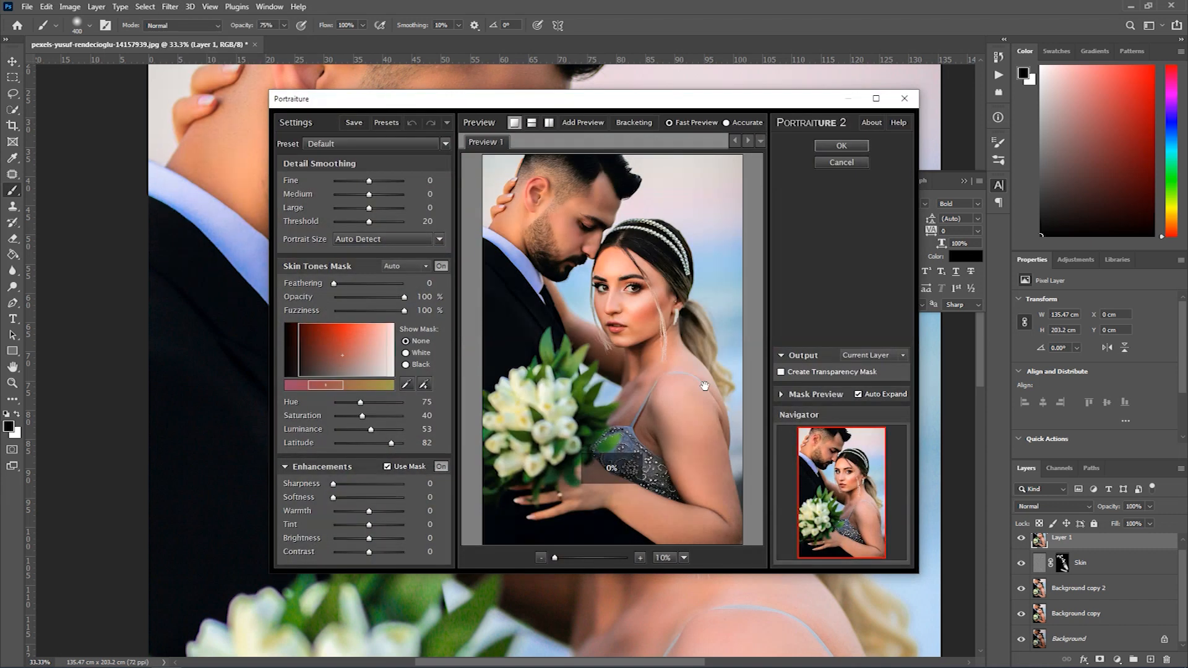
pyautogui.click(631, 307)
pyautogui.moveTo(631, 390); pyautogui.dragTo(659, 412)
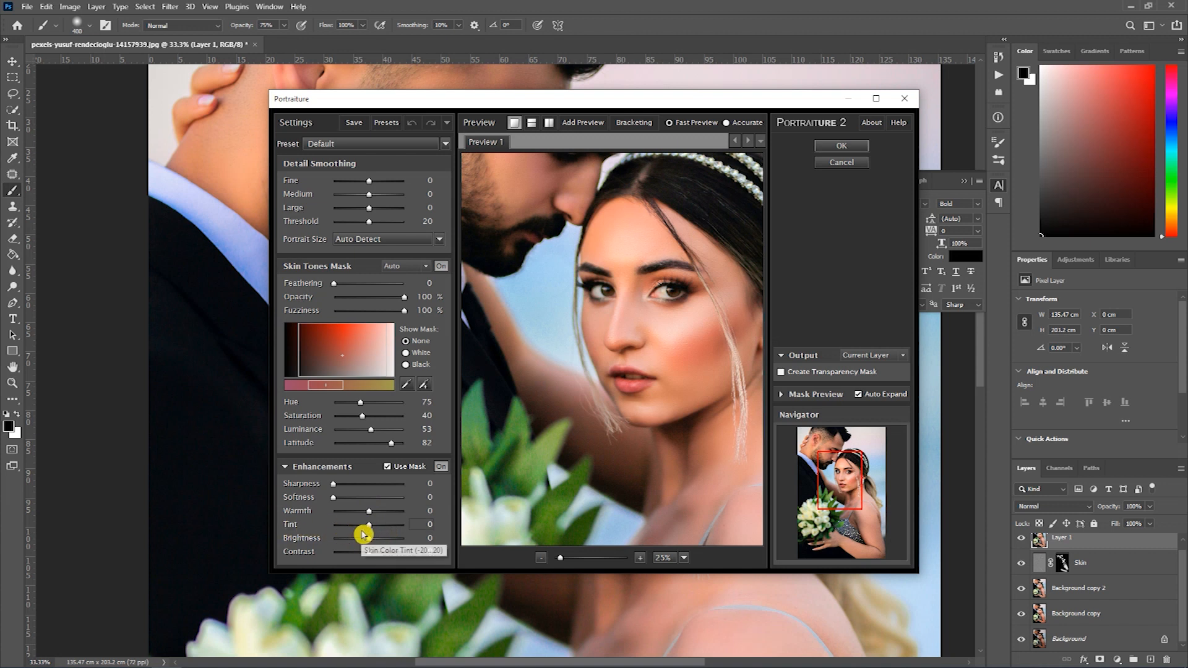
pyautogui.moveTo(370, 525); pyautogui.dragTo(363, 526)
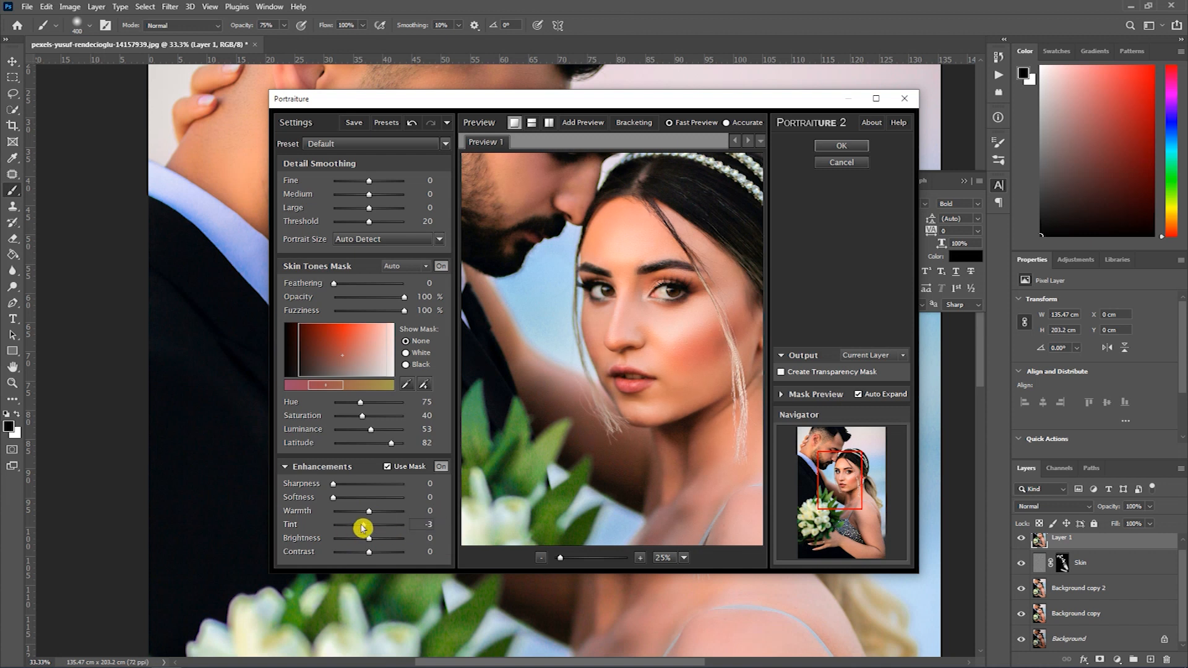
pyautogui.moveTo(362, 528); pyautogui.dragTo(355, 526)
pyautogui.moveTo(621, 290); pyautogui.dragTo(652, 260)
pyautogui.moveTo(635, 395); pyautogui.dragTo(542, 339)
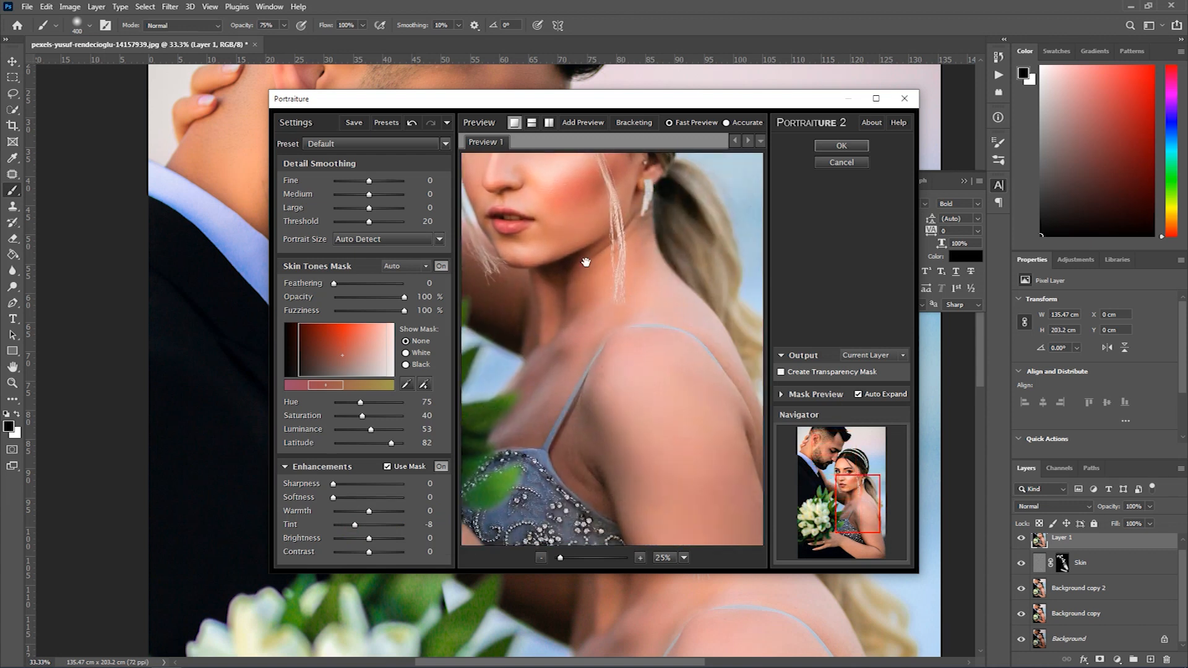
pyautogui.moveTo(585, 263); pyautogui.dragTo(660, 490)
pyautogui.moveTo(355, 524); pyautogui.dragTo(365, 527)
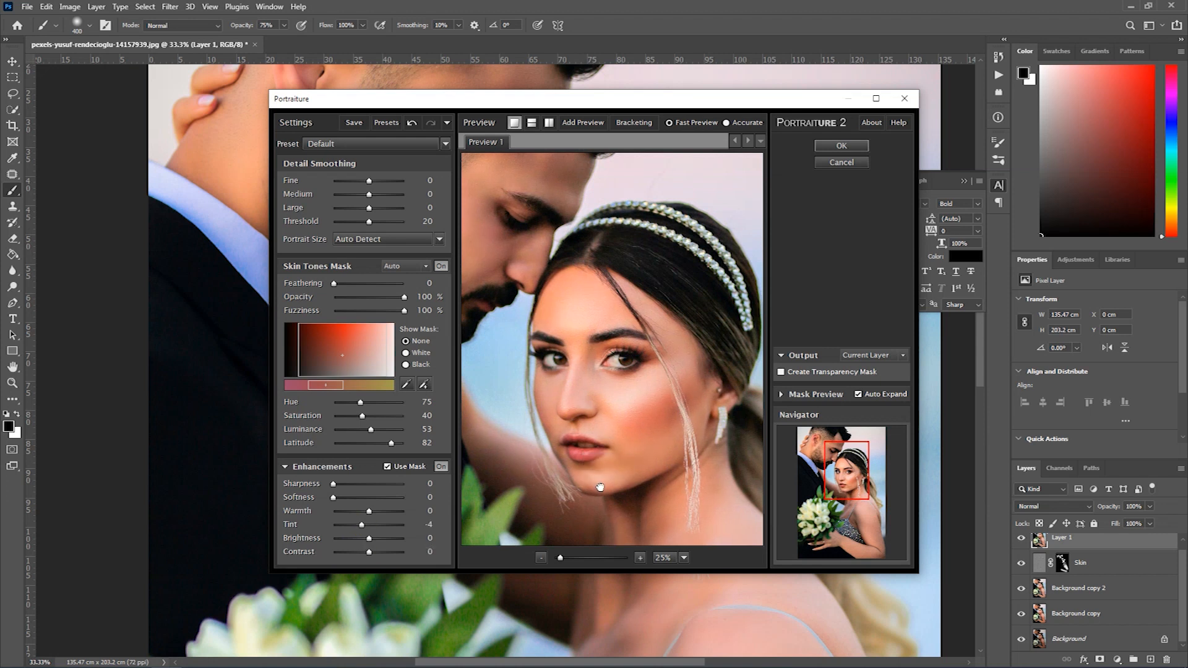
pyautogui.click(840, 146)
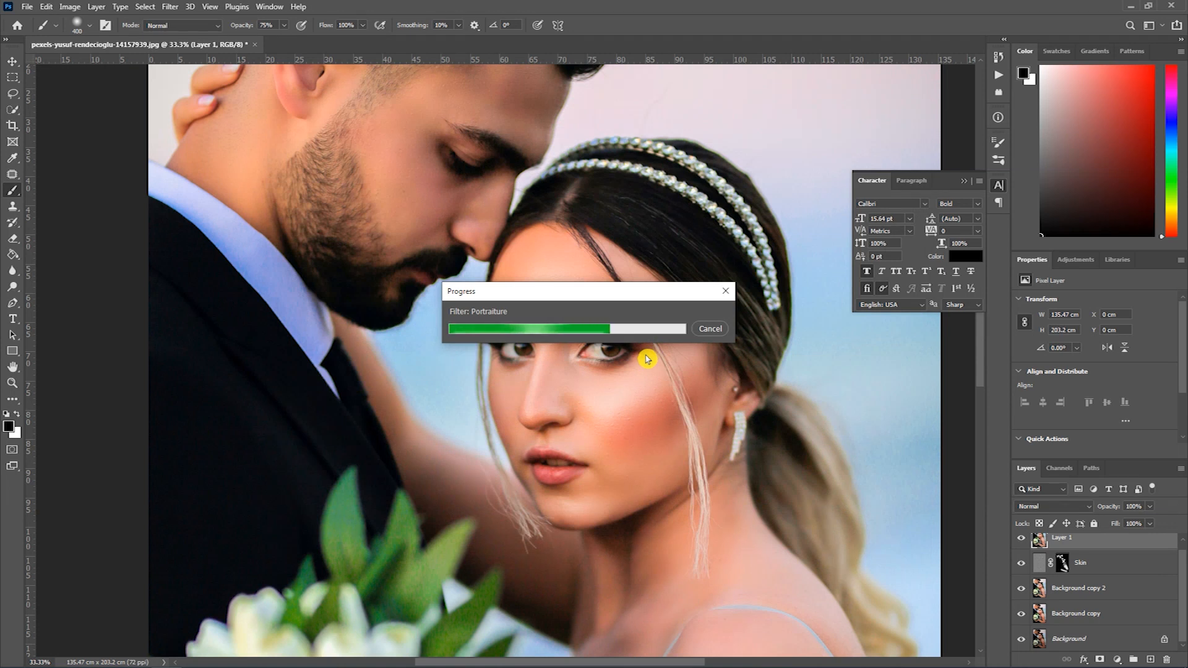
# - Examine the filtered portrait as a whole and close up around both faces
pyautogui.scroll(-2, 594, 329)
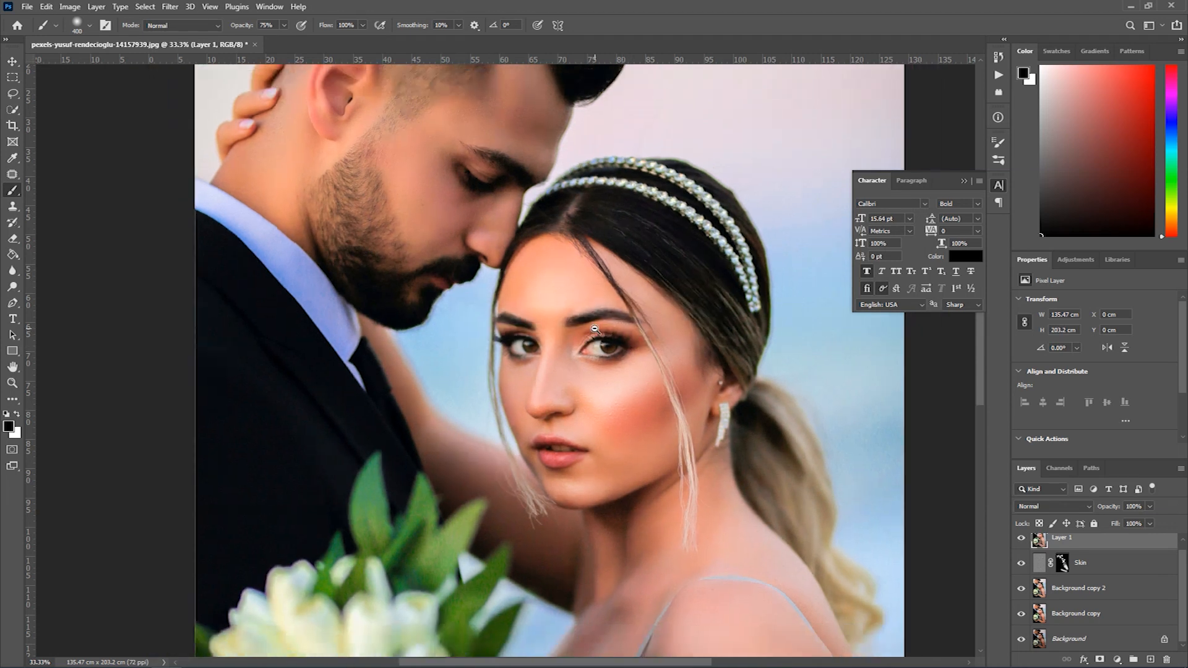
pyautogui.scroll(-3, 594, 329)
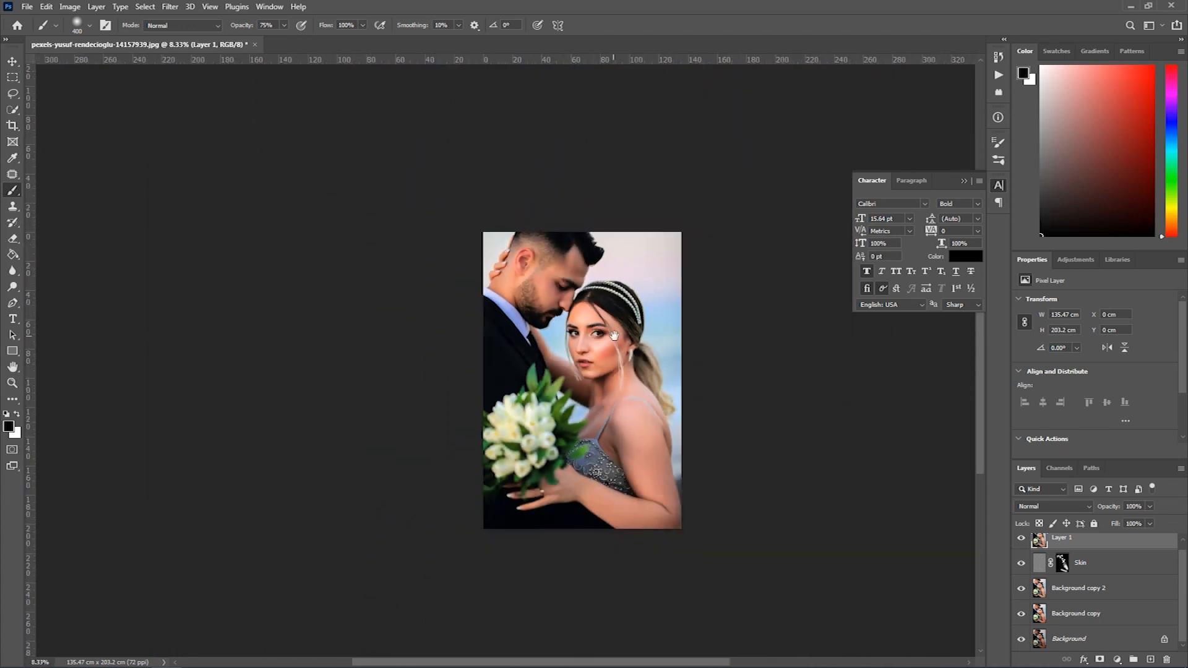
pyautogui.scroll(1, 619, 335)
pyautogui.scroll(4, 619, 334)
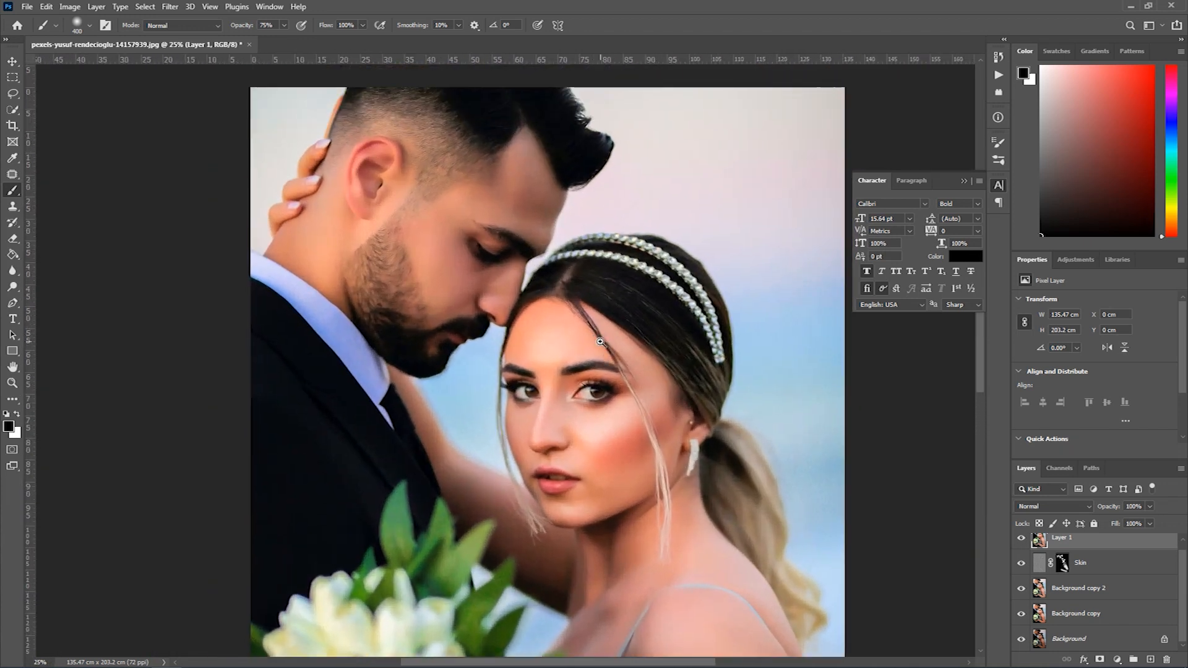
pyautogui.scroll(1, 600, 342)
pyautogui.scroll(1, 1042, 591)
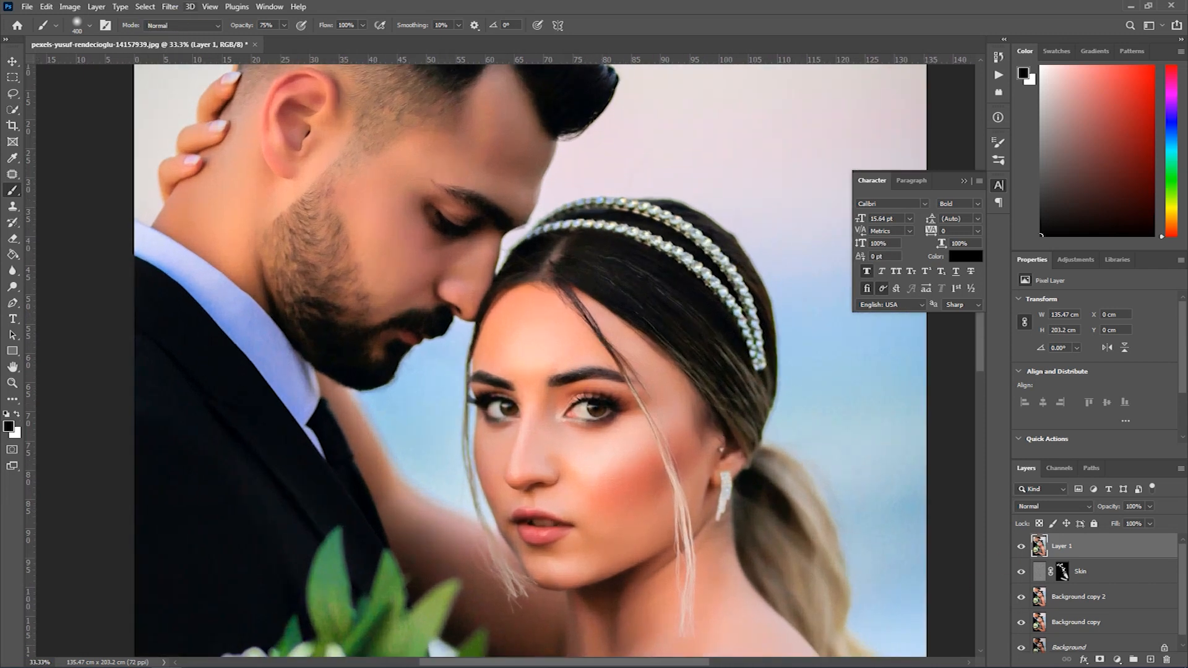
# - Start an Unsharp Mask on the merged layer with Amount 50%, Radius 3.1 pixels and Threshold 0, judging it on the bride's face
pyautogui.click(170, 6)
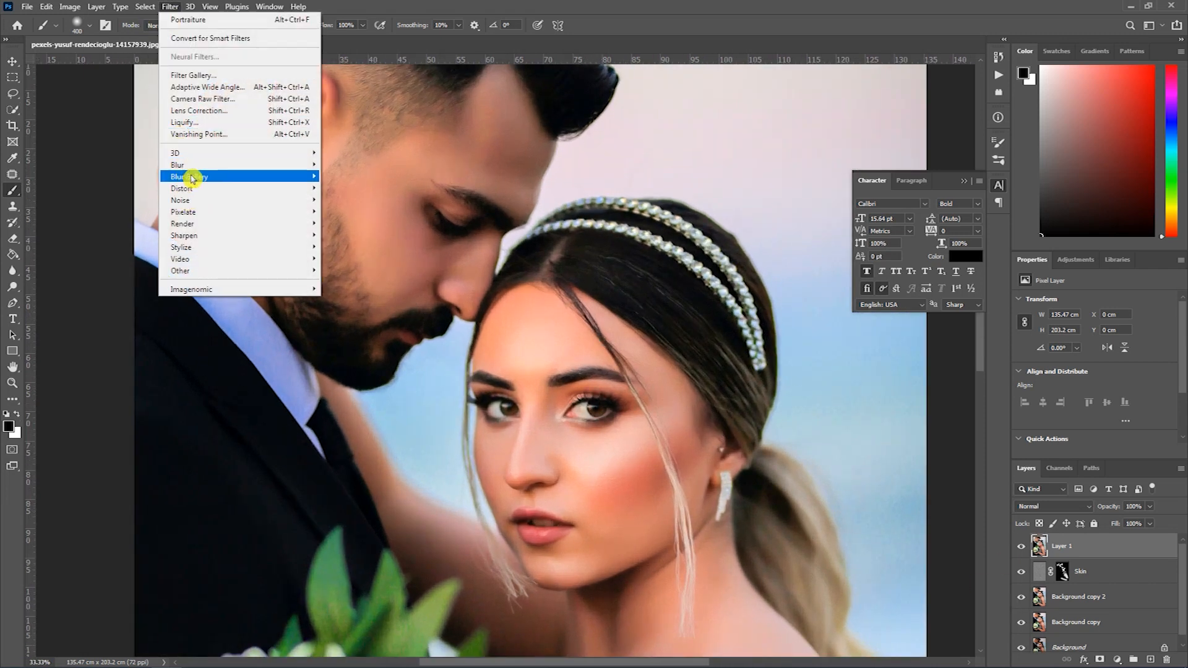
pyautogui.moveTo(185, 235)
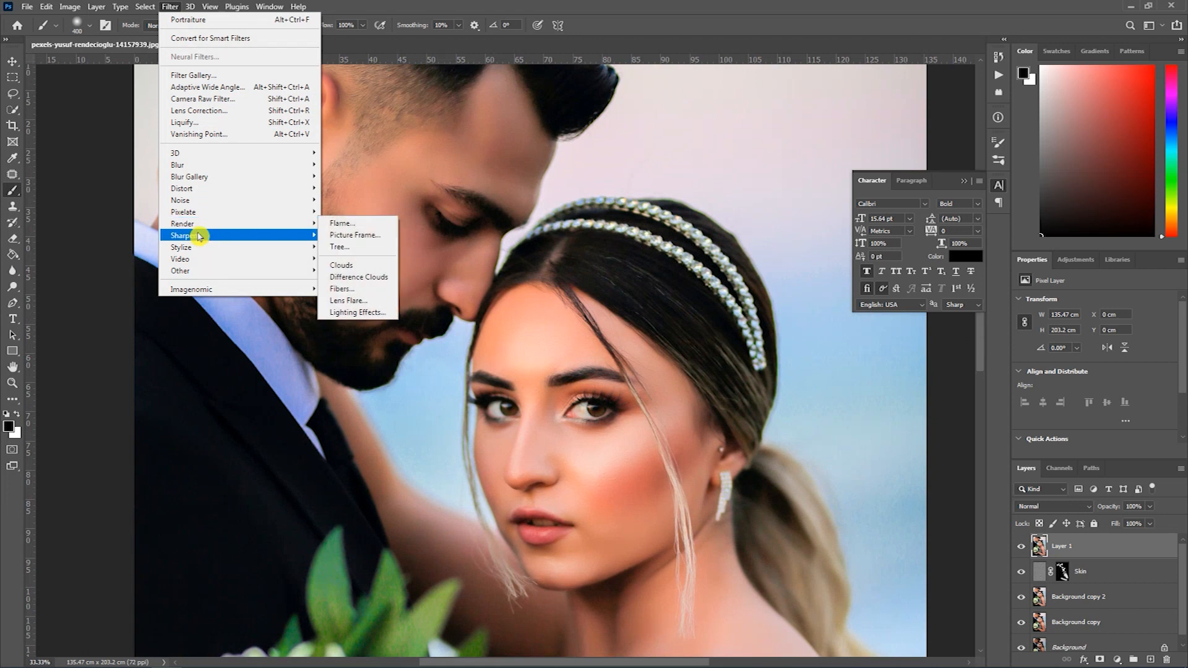
pyautogui.click(362, 293)
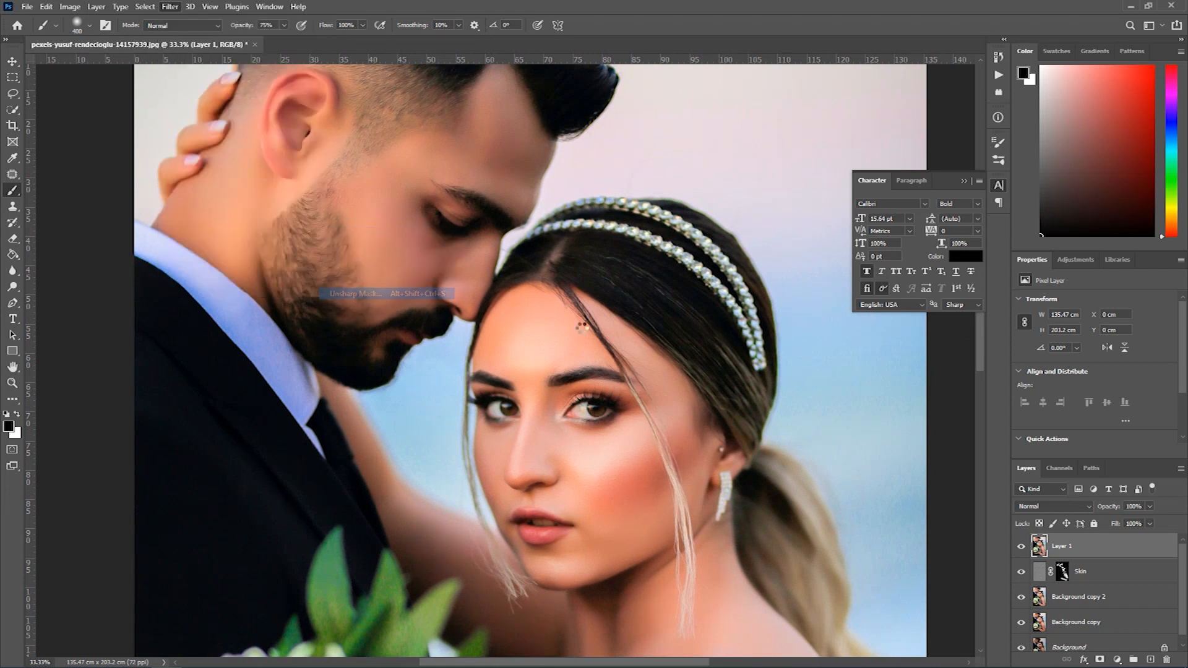
pyautogui.moveTo(591, 111); pyautogui.dragTo(798, 111)
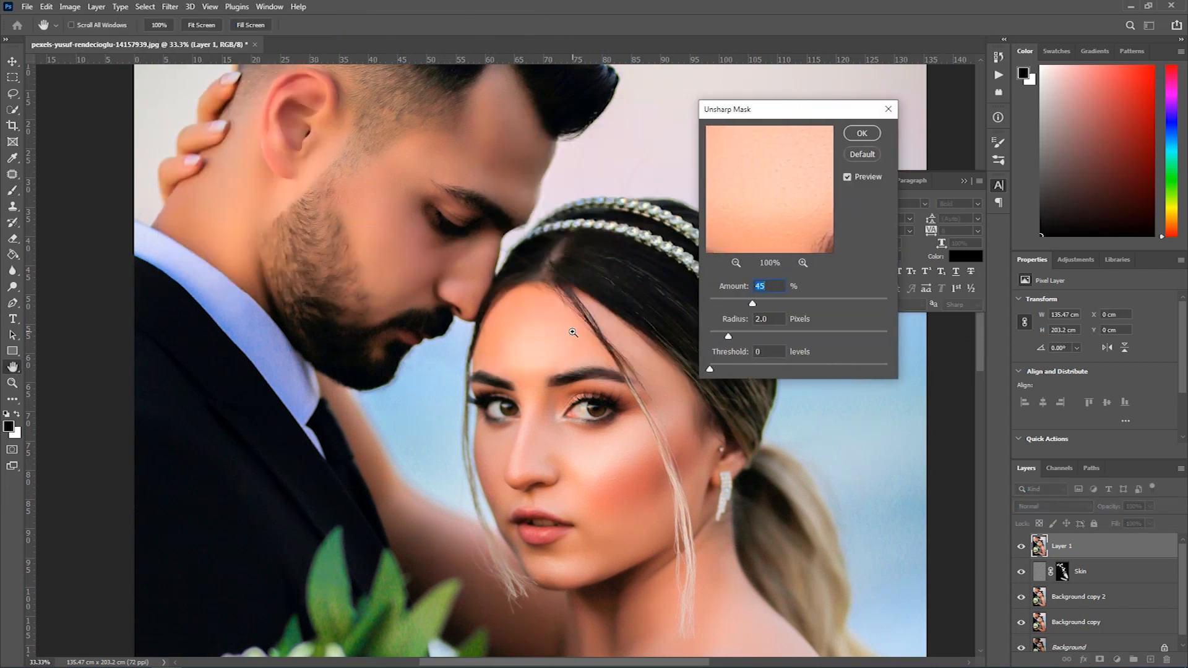
pyautogui.keyDown('ctrl'); pyautogui.click(573, 332); pyautogui.keyUp('ctrl')
pyautogui.keyDown('ctrl'); pyautogui.click(549, 381); pyautogui.keyUp('ctrl')
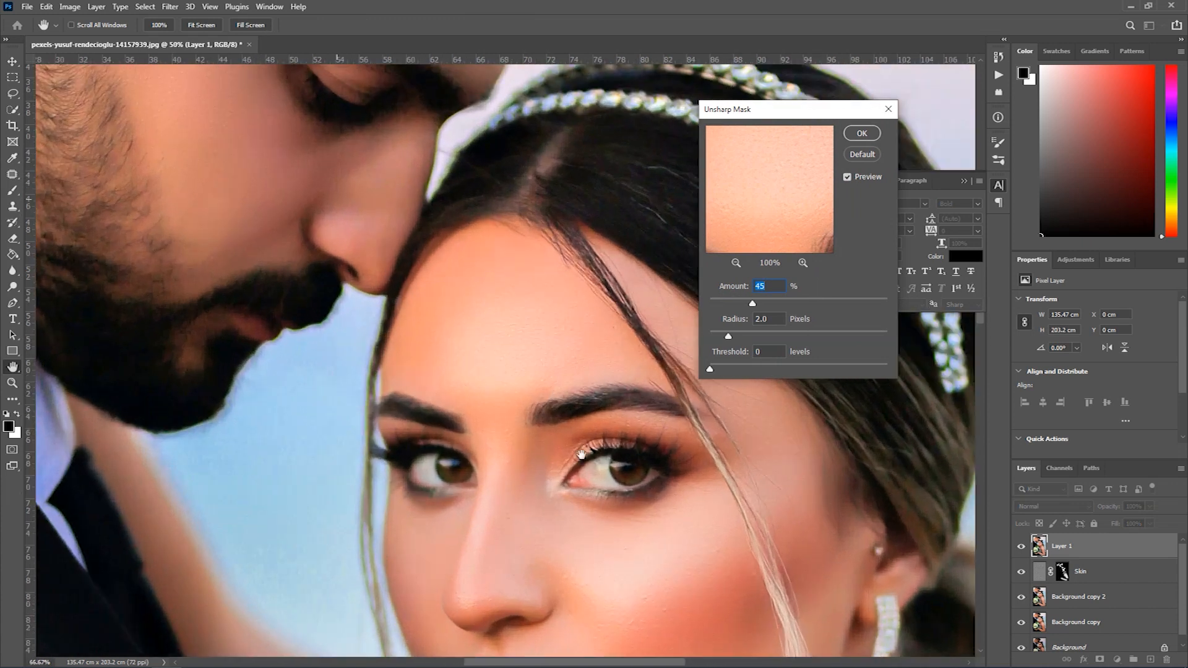
pyautogui.scroll(-2, 557, 408)
pyautogui.moveTo(754, 305); pyautogui.dragTo(740, 336)
# - Compare the portrait with the sharpening preview off and on, check the whole picture, and apply the Unsharp Mask
pyautogui.click(848, 178)
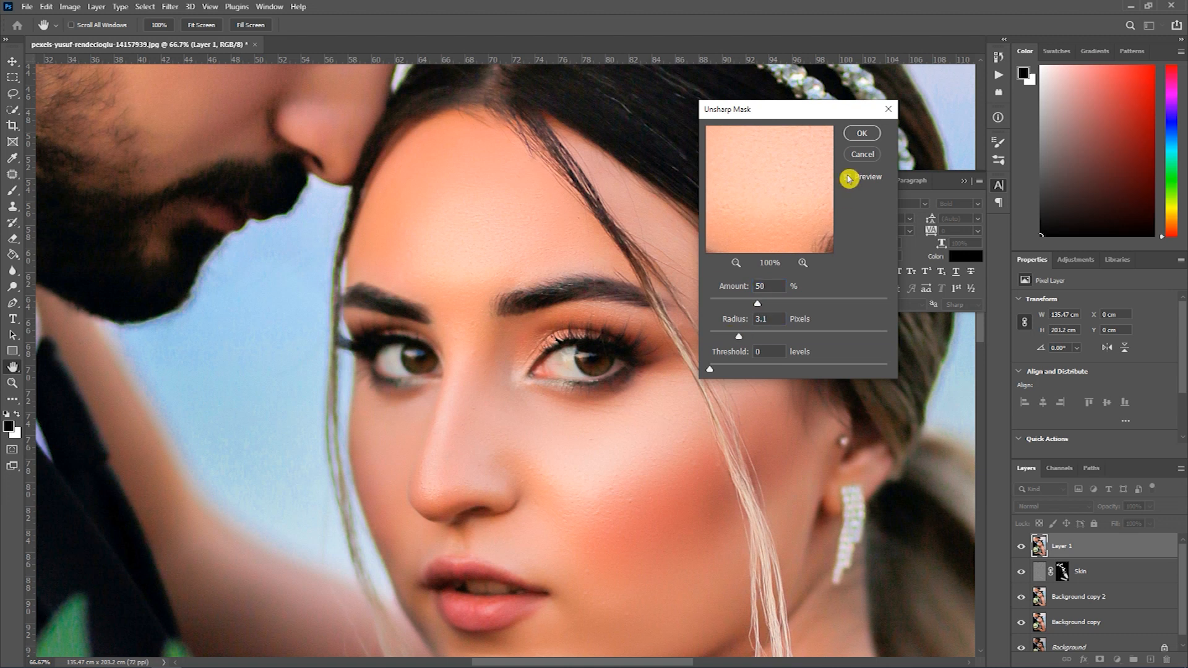
pyautogui.click(847, 178)
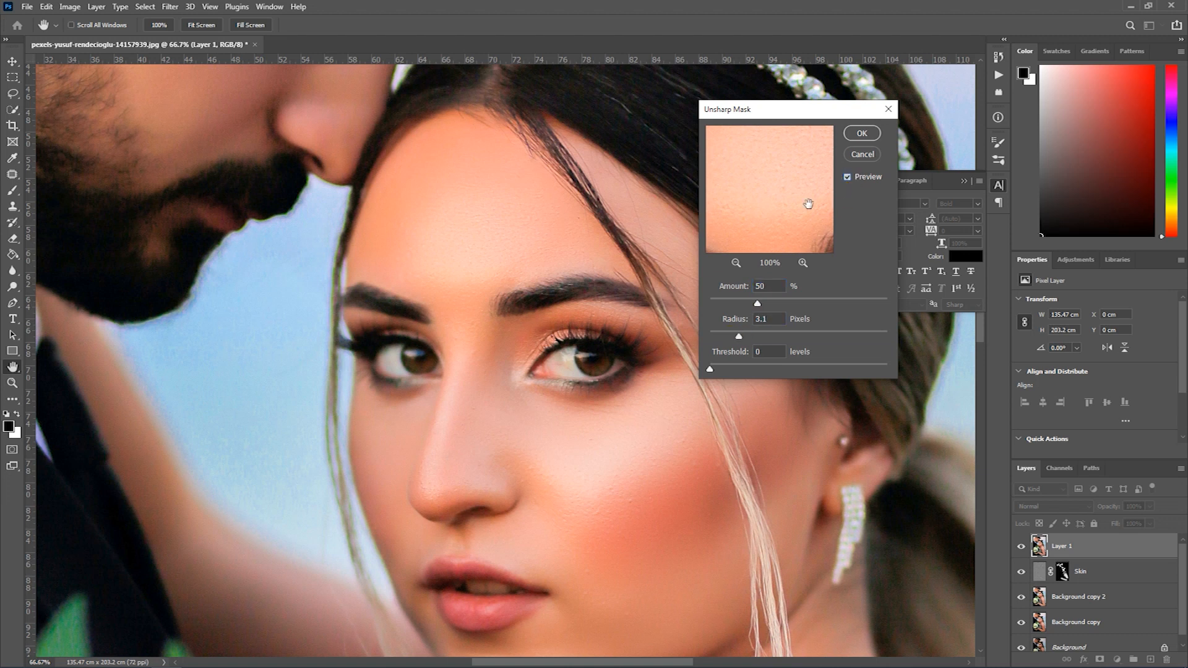
pyautogui.keyDown('alt'); pyautogui.click(482, 287); pyautogui.keyUp('alt')
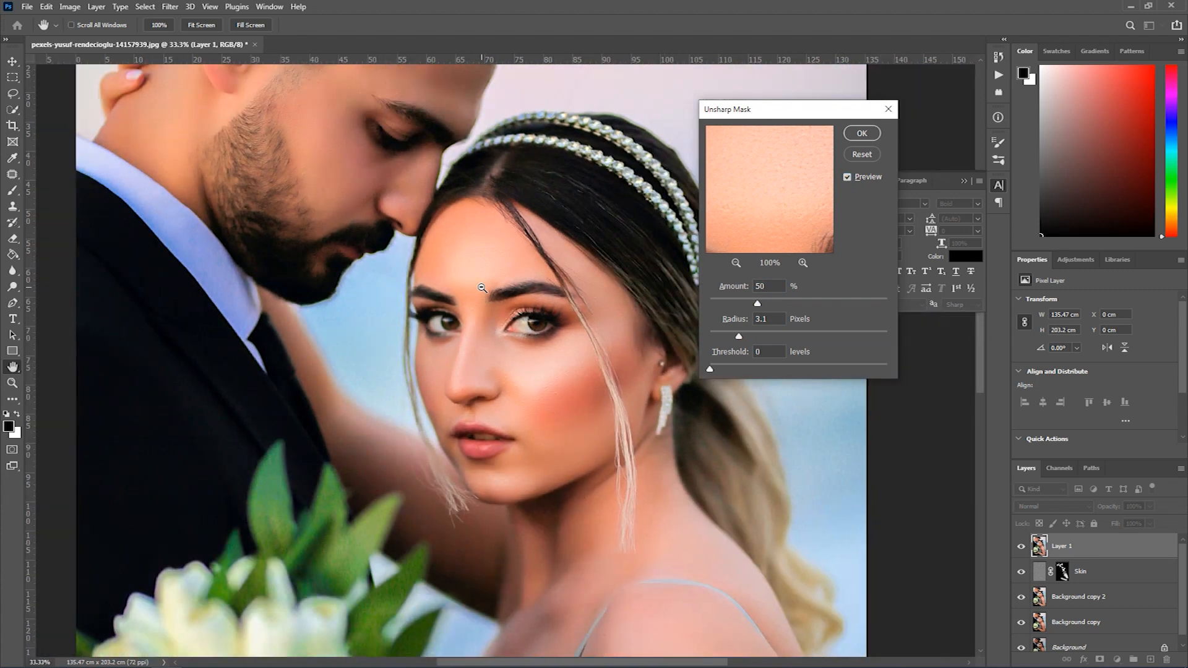
pyautogui.keyDown('alt'); pyautogui.click(482, 288); pyautogui.keyUp('alt')
pyautogui.keyDown('alt'); pyautogui.click(482, 288); pyautogui.keyUp('alt')
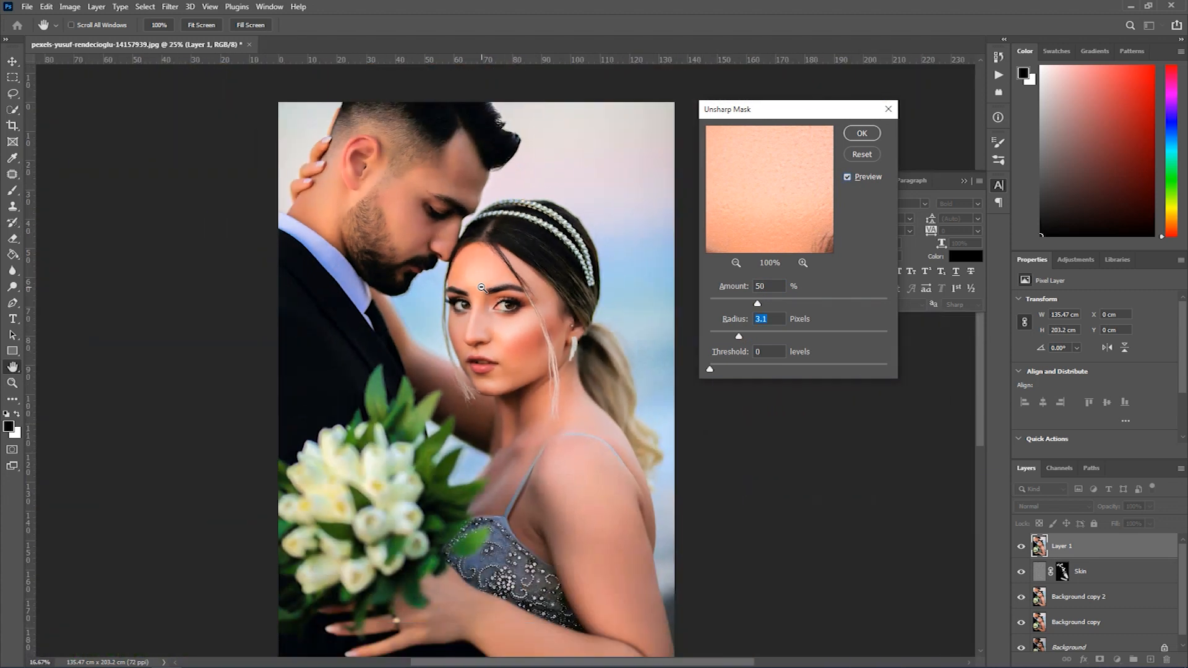
pyautogui.keyDown('alt'); pyautogui.click(482, 287); pyautogui.keyUp('alt')
pyautogui.moveTo(482, 287); pyautogui.dragTo(541, 355)
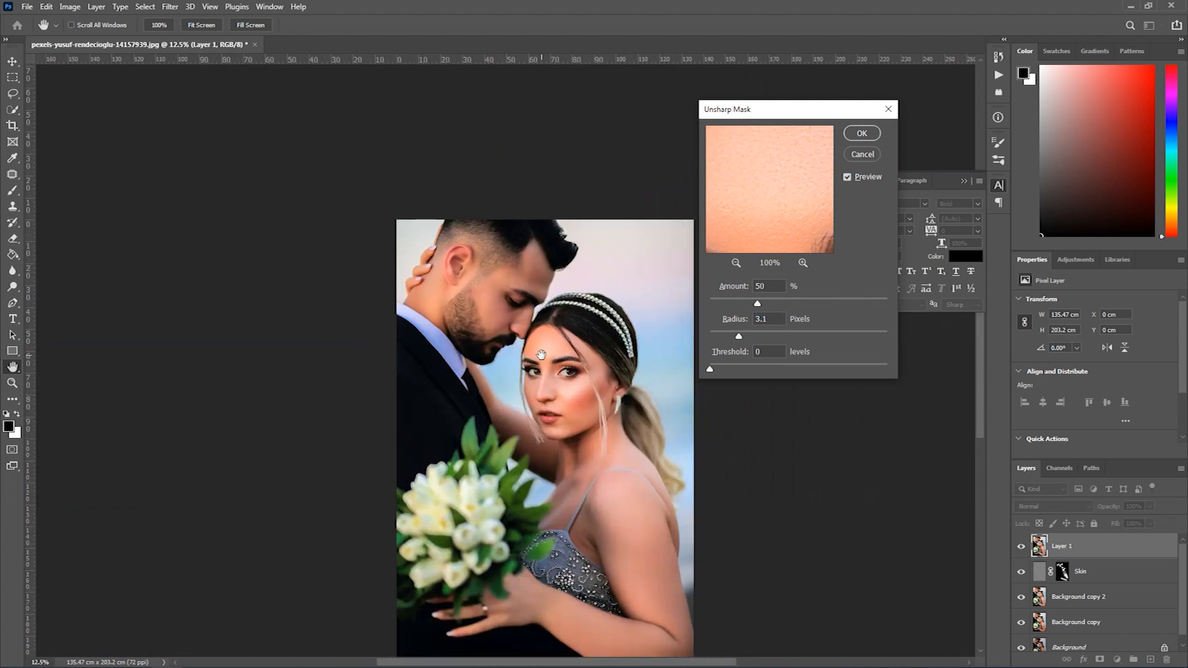
pyautogui.click(862, 133)
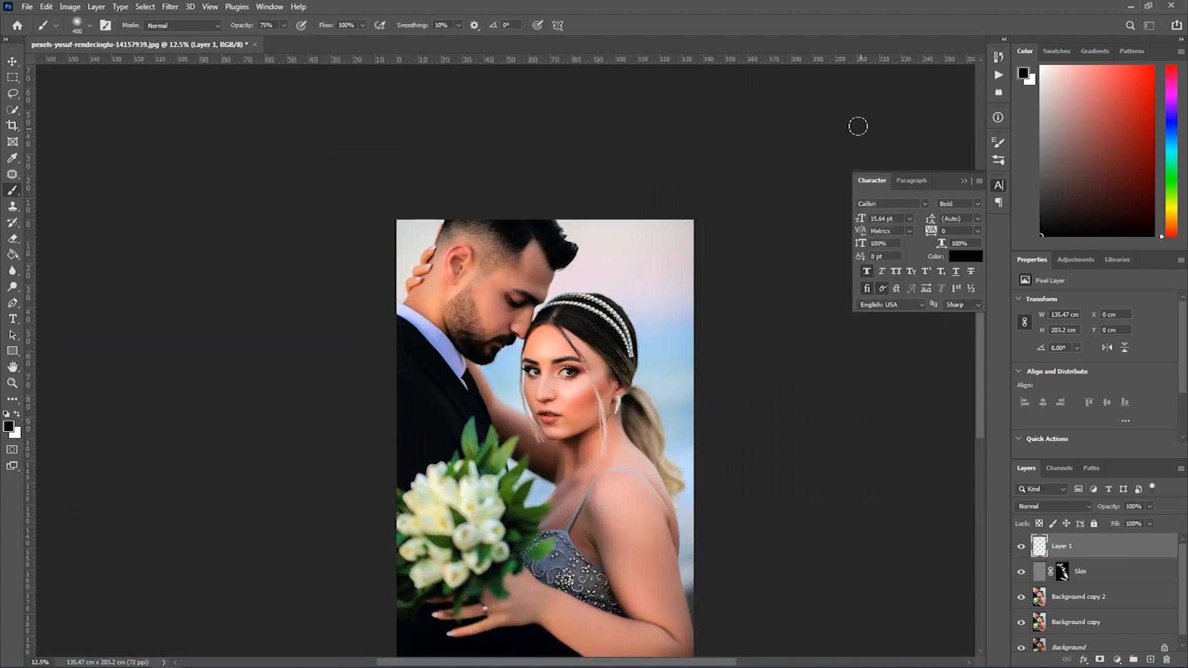
# - Compare the sharpened portrait with the original Background by hiding the intermediate layers and repeatedly toggling the merged layer's visibility
pyautogui.keyDown('alt'); pyautogui.click(505, 334); pyautogui.keyUp('alt')
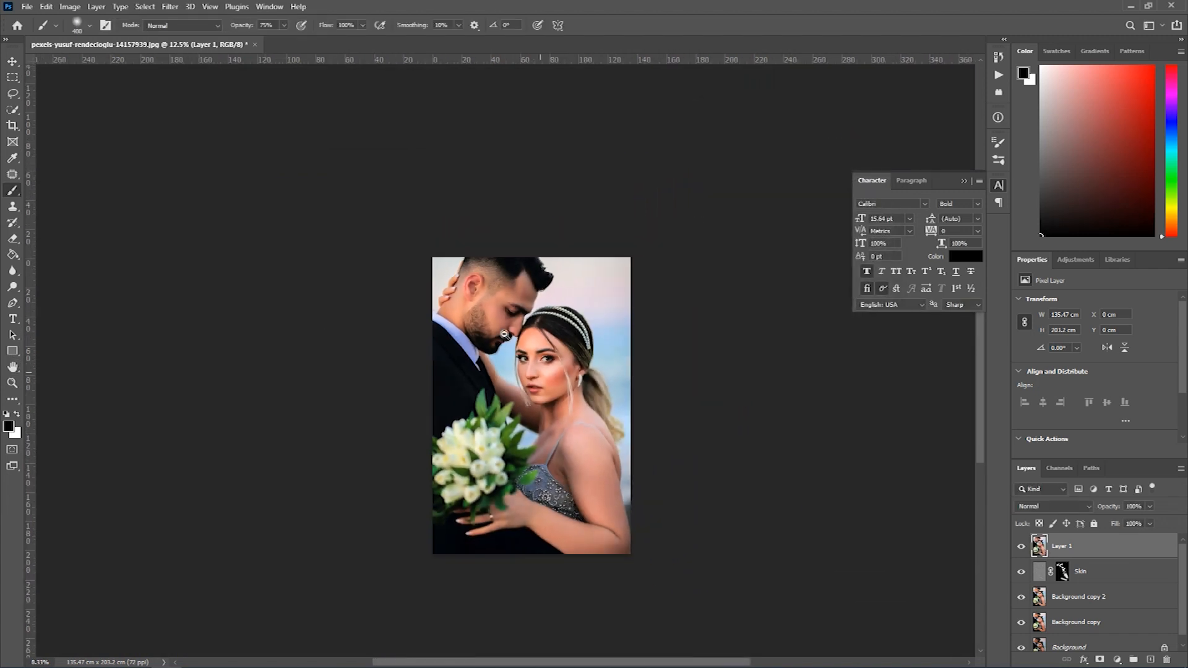
pyautogui.click(560, 370)
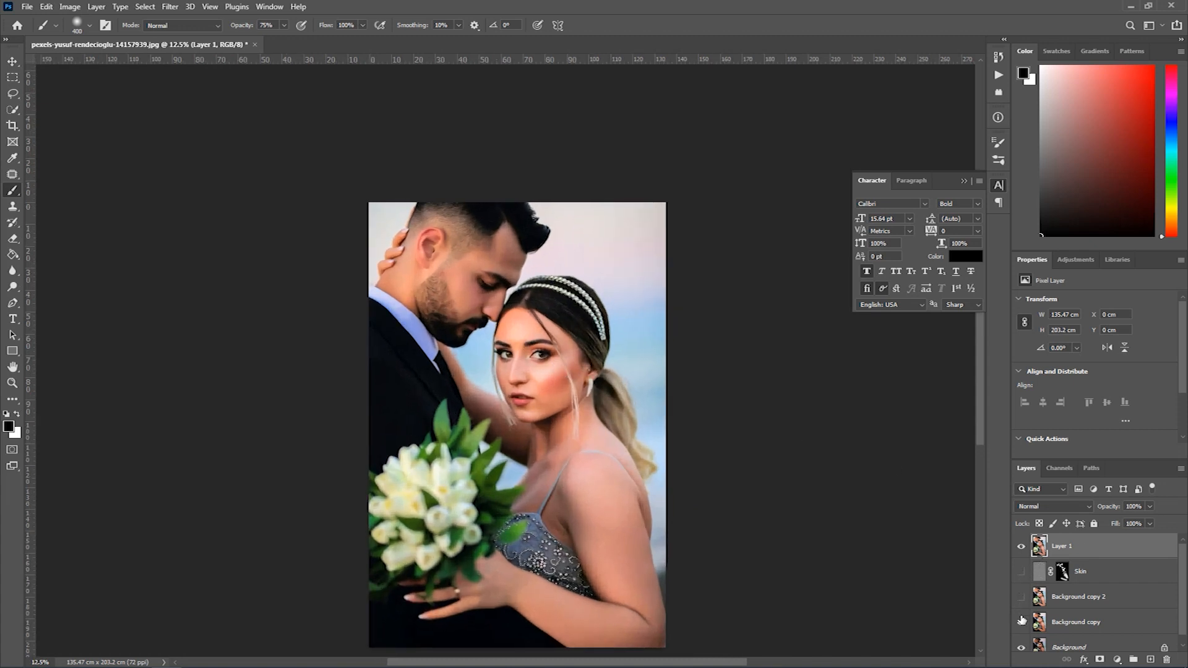
pyautogui.scroll(-1, 1025, 647)
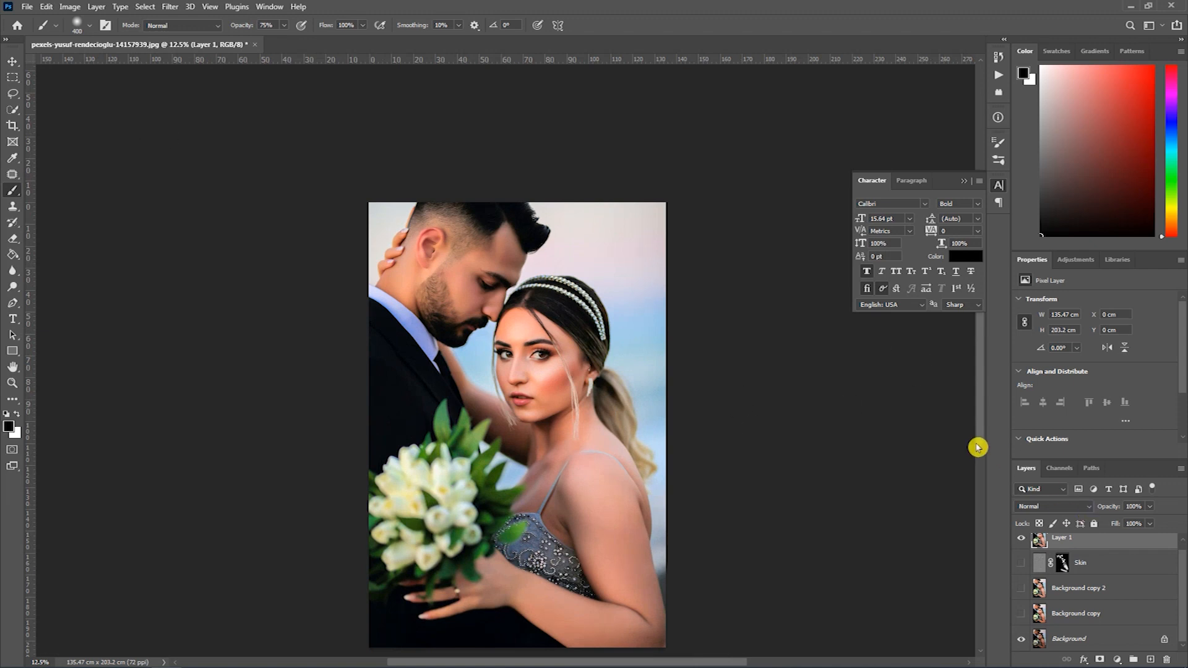
pyautogui.click(1021, 542)
pyautogui.click(1022, 542)
pyautogui.click(1022, 542)
pyautogui.click(1022, 542)
pyautogui.click(1021, 542)
pyautogui.click(1022, 542)
pyautogui.click(1022, 542)
pyautogui.click(1021, 542)
pyautogui.click(986, 539)
# - Hide the interface panels and examine the finished portrait close up around both faces and the bride's shoulder
pyautogui.press('Tab')
pyautogui.press('z')
pyautogui.click(706, 374)
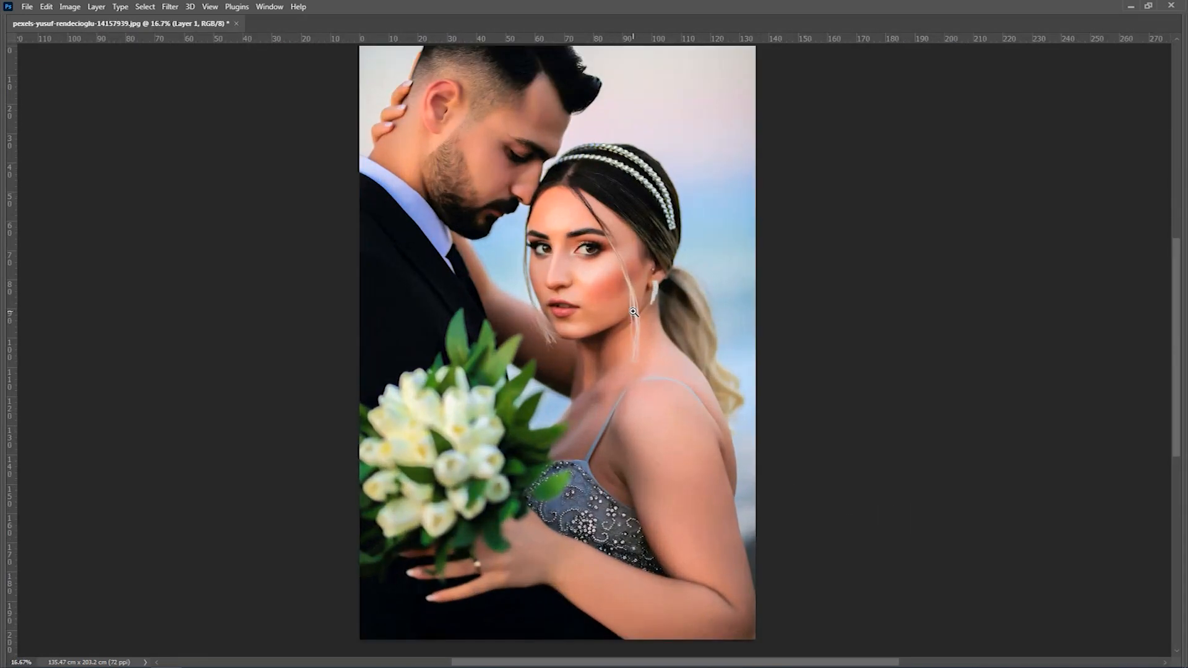
pyautogui.click(633, 312)
pyautogui.moveTo(532, 211); pyautogui.dragTo(562, 321)
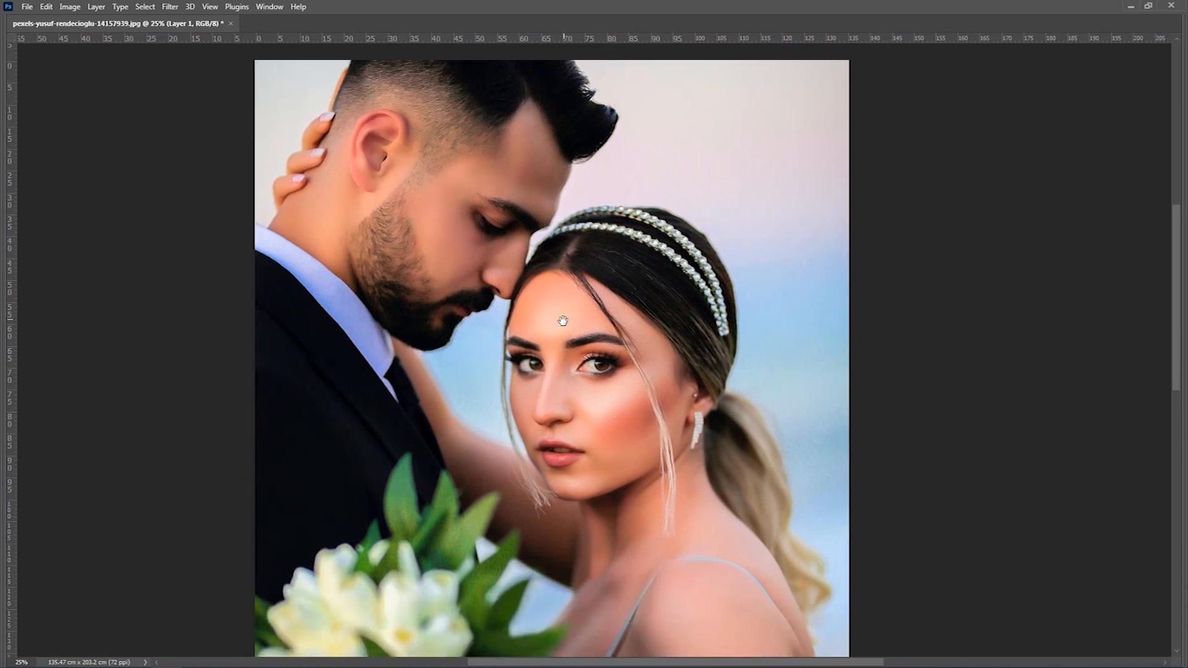
pyautogui.moveTo(599, 447); pyautogui.dragTo(642, 252)
pyautogui.moveTo(691, 494)
pyautogui.mouseDown()
pyautogui.moveTo(705, 383)
pyautogui.moveTo(684, 514)
pyautogui.mouseUp()
pyautogui.moveTo(665, 339); pyautogui.dragTo(624, 358)
pyautogui.keyDown('alt'); pyautogui.click(606, 366); pyautogui.keyUp('alt')
pyautogui.keyDown('alt'); pyautogui.click(606, 366); pyautogui.keyUp('alt')
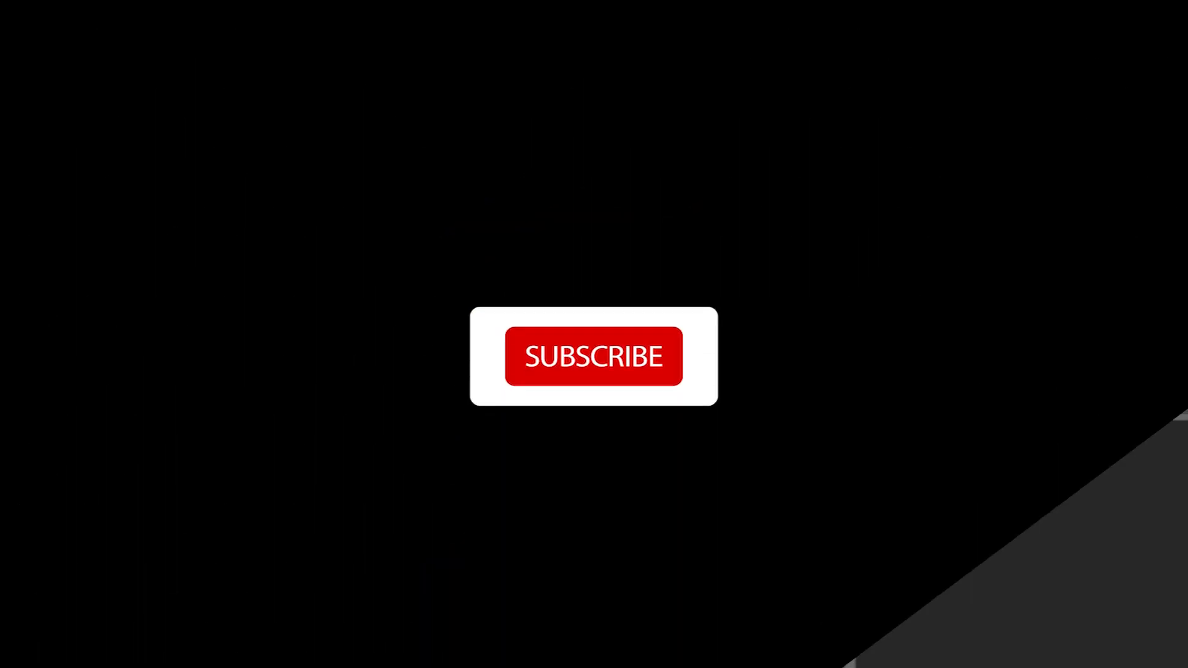